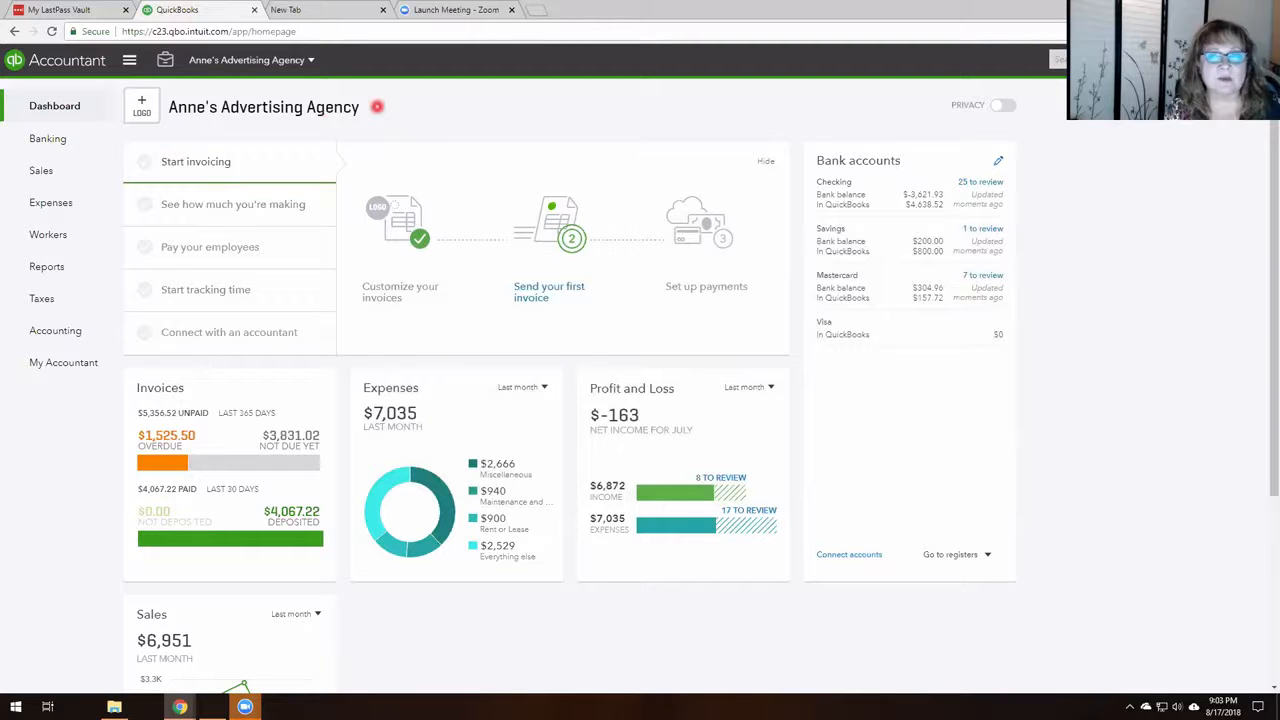
# Open a new sales receipt form.
pyautogui.click(1170, 60)
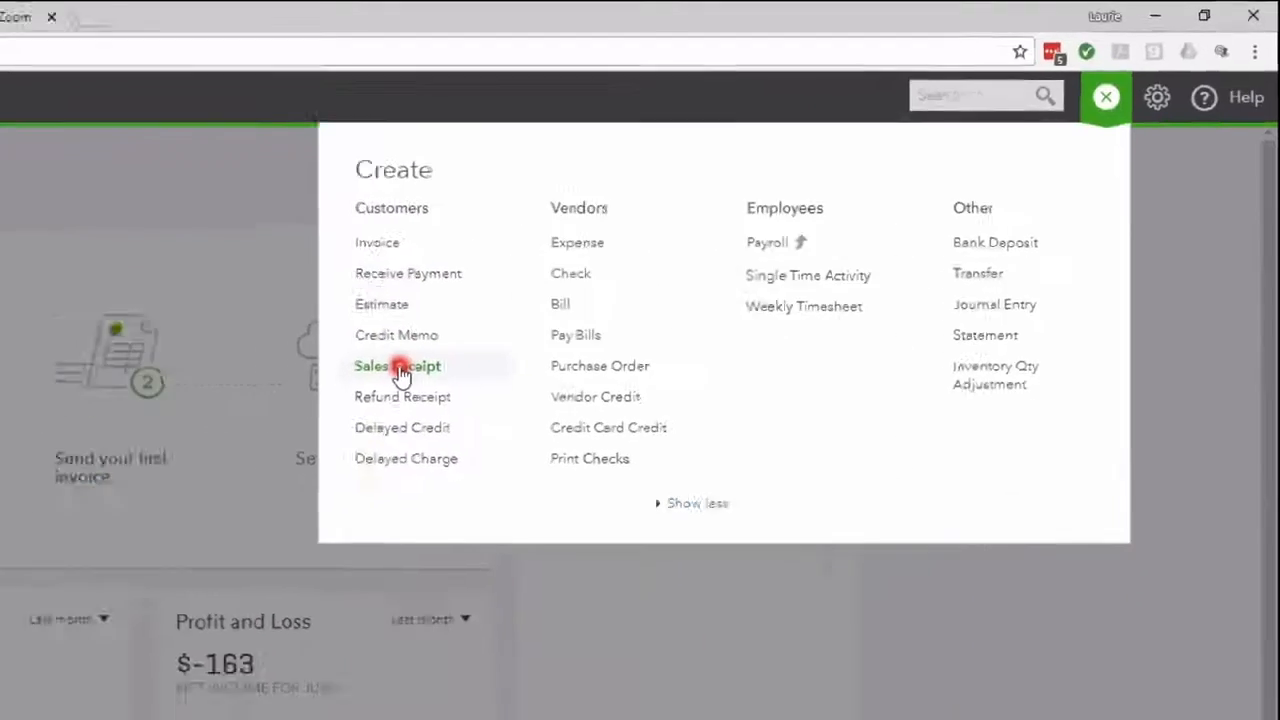
pyautogui.click(180, 462)
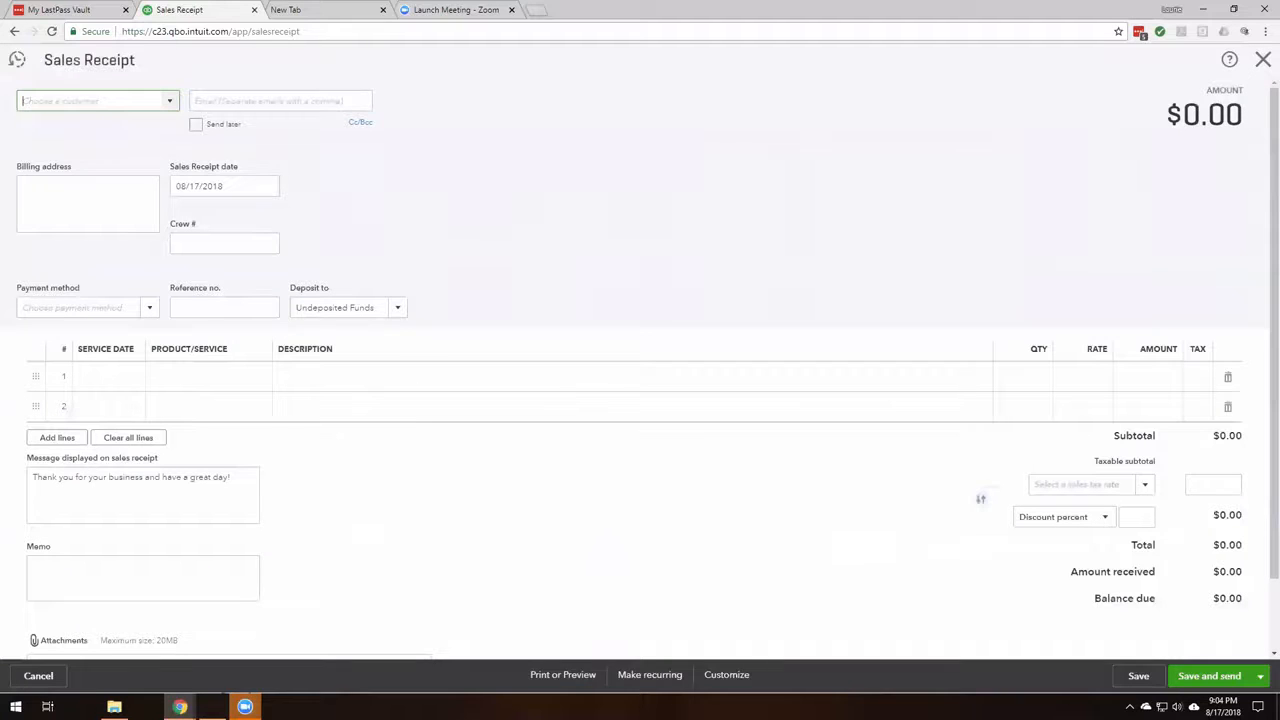
pyautogui.click(546, 151)
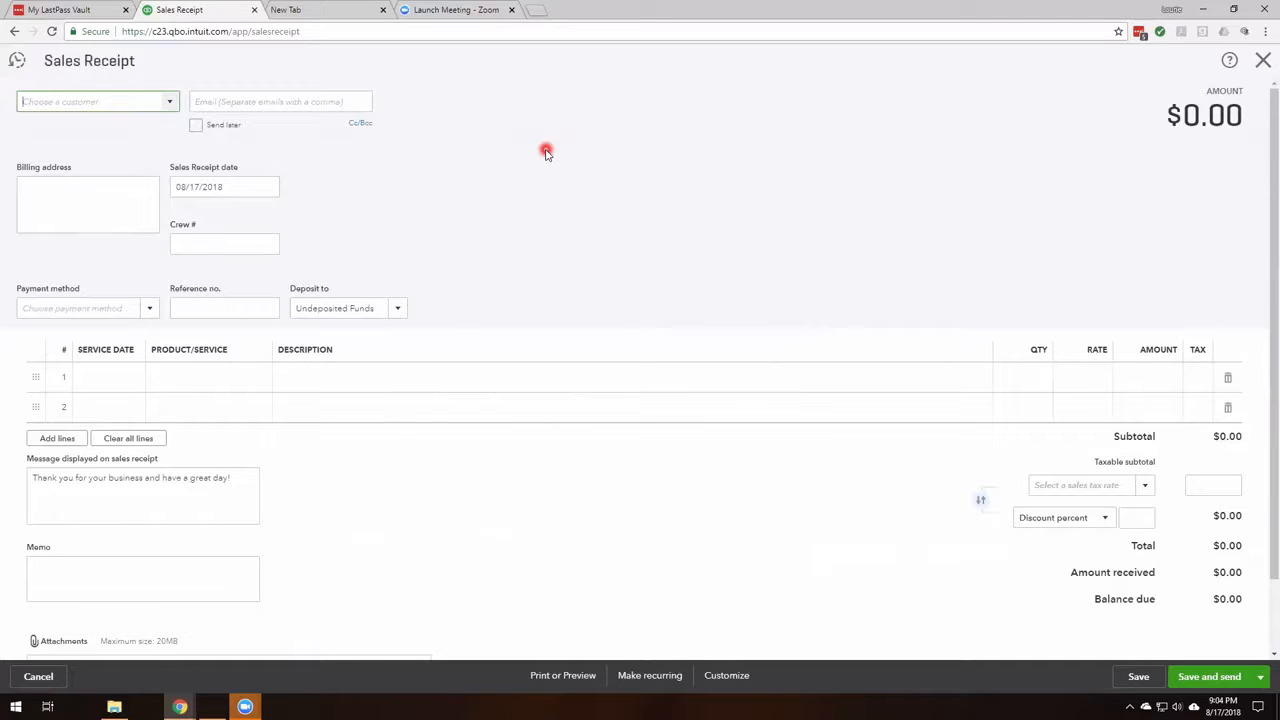
# Choose Bill's Windsurf Shop as the sales receipt's customer.
pyautogui.write("Bill's Windsurf Shop")
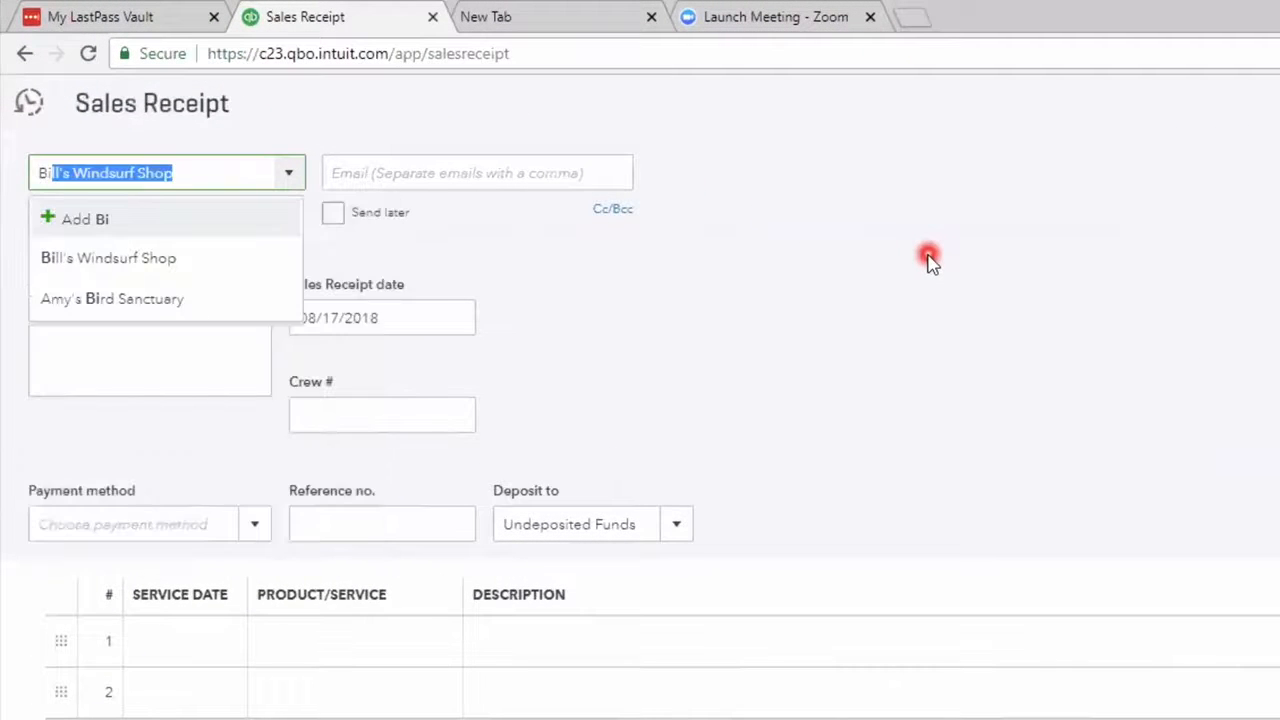
pyautogui.click(150, 258)
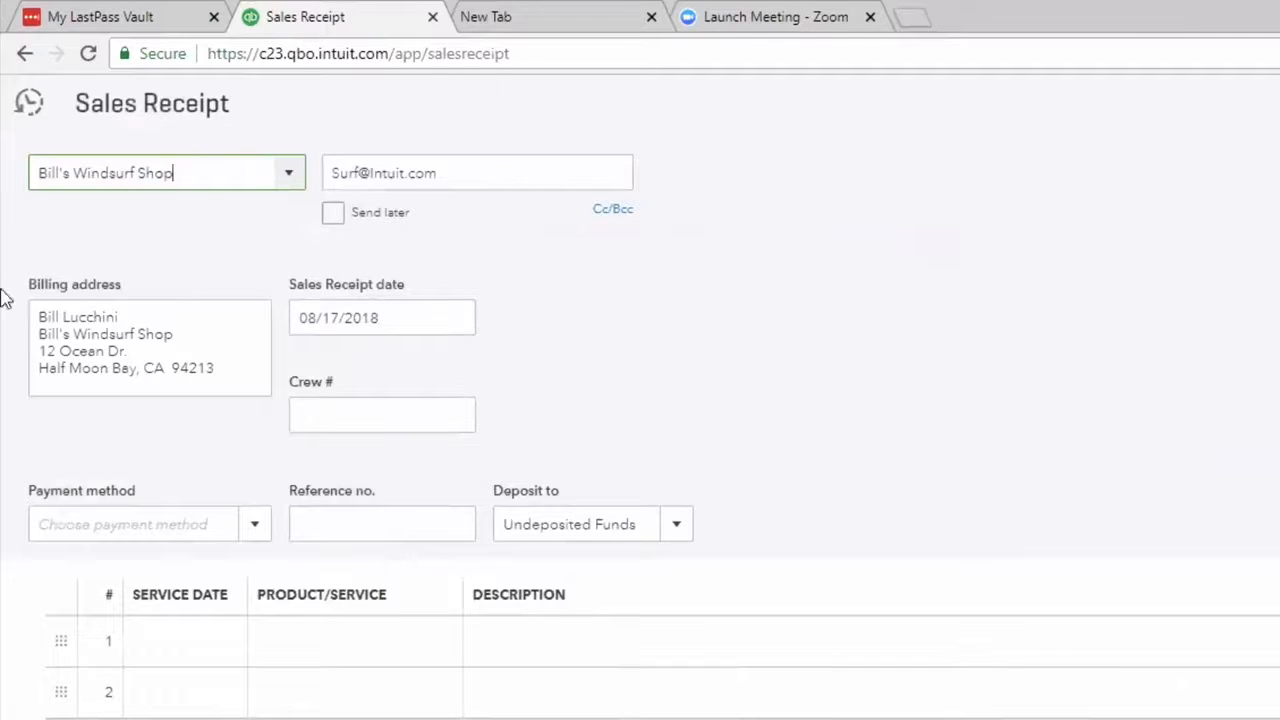
pyautogui.click(331, 640)
pyautogui.click(166, 93)
pyautogui.click(341, 412)
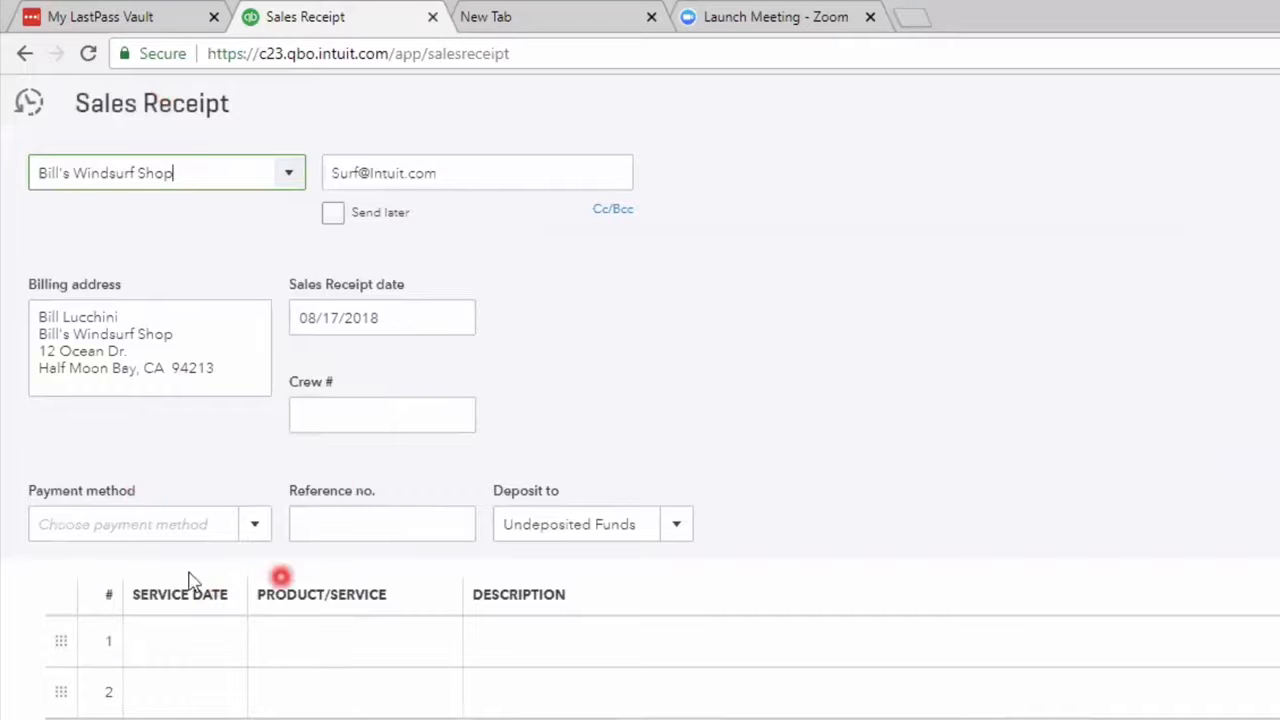
# Set the payment method to Check and the reference number to 1256.
pyautogui.click(256, 528)
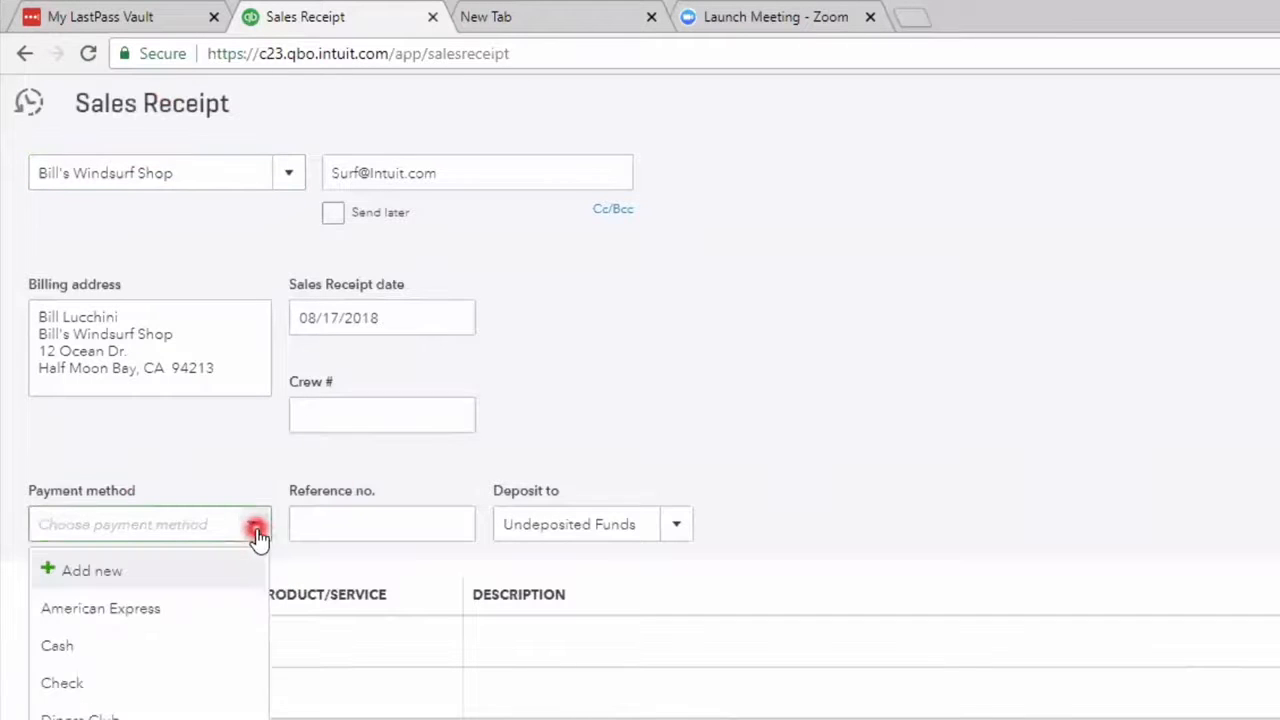
pyautogui.click(125, 681)
pyautogui.click(338, 522)
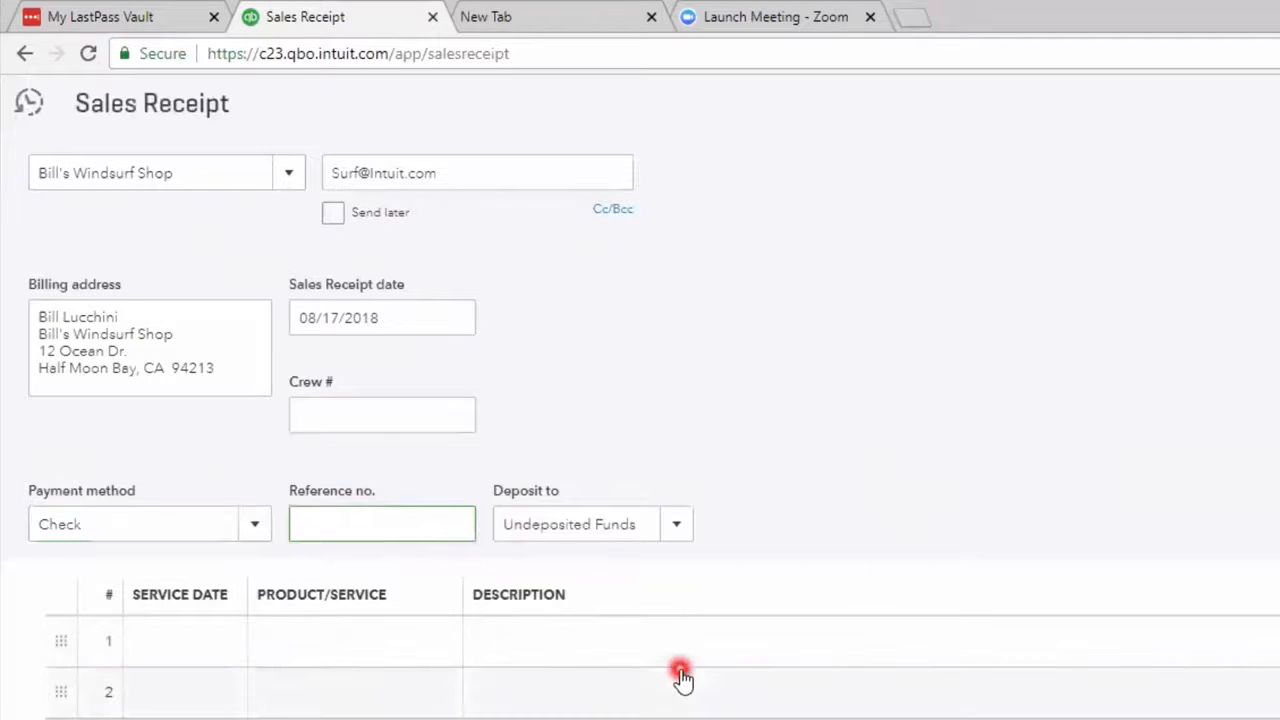
pyautogui.write('1256')
# Fill line 1 with service date 08/18/2018, product Design:Design and quantity 4.
pyautogui.click(177, 638)
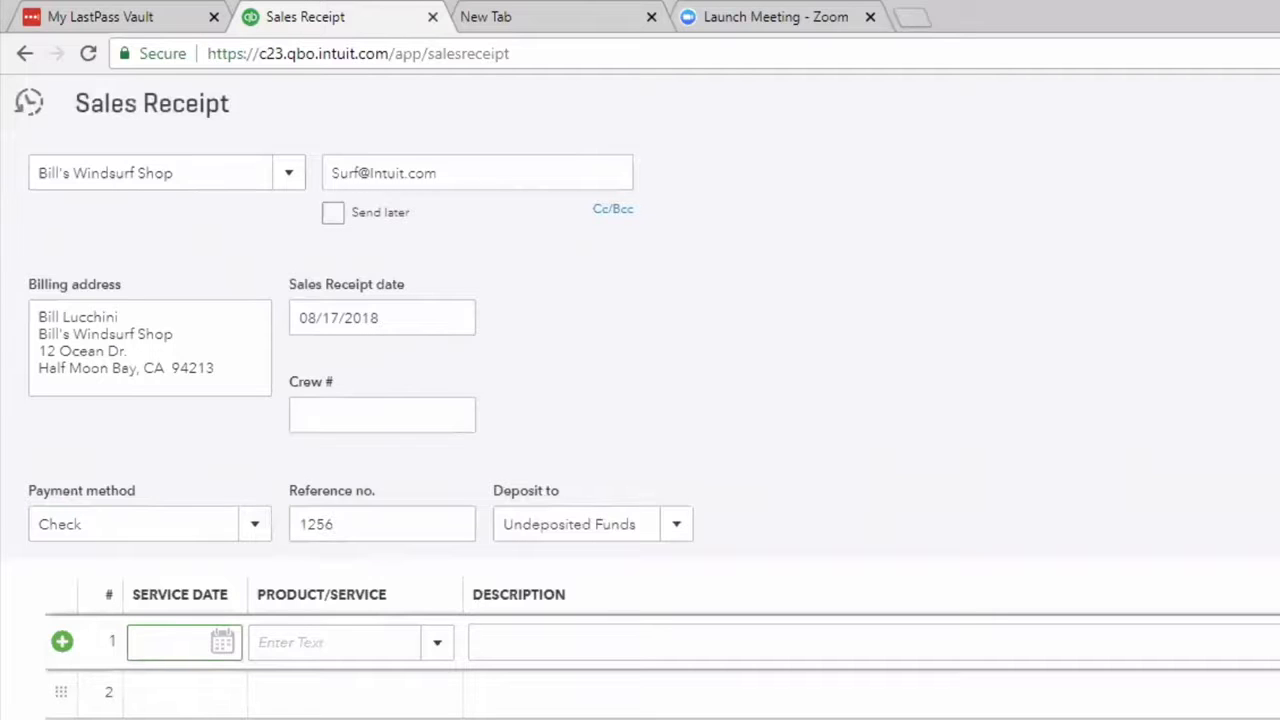
pyautogui.write('081818')
pyautogui.press('Tab')
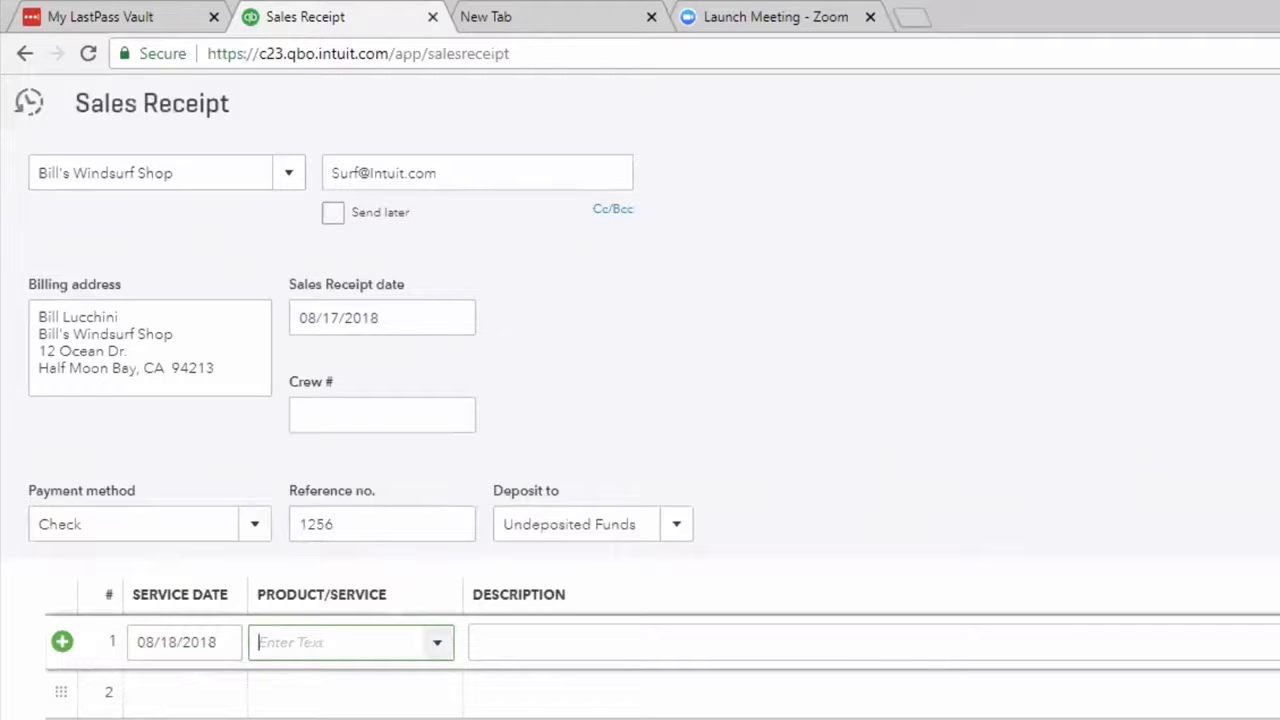
pyautogui.write('d')
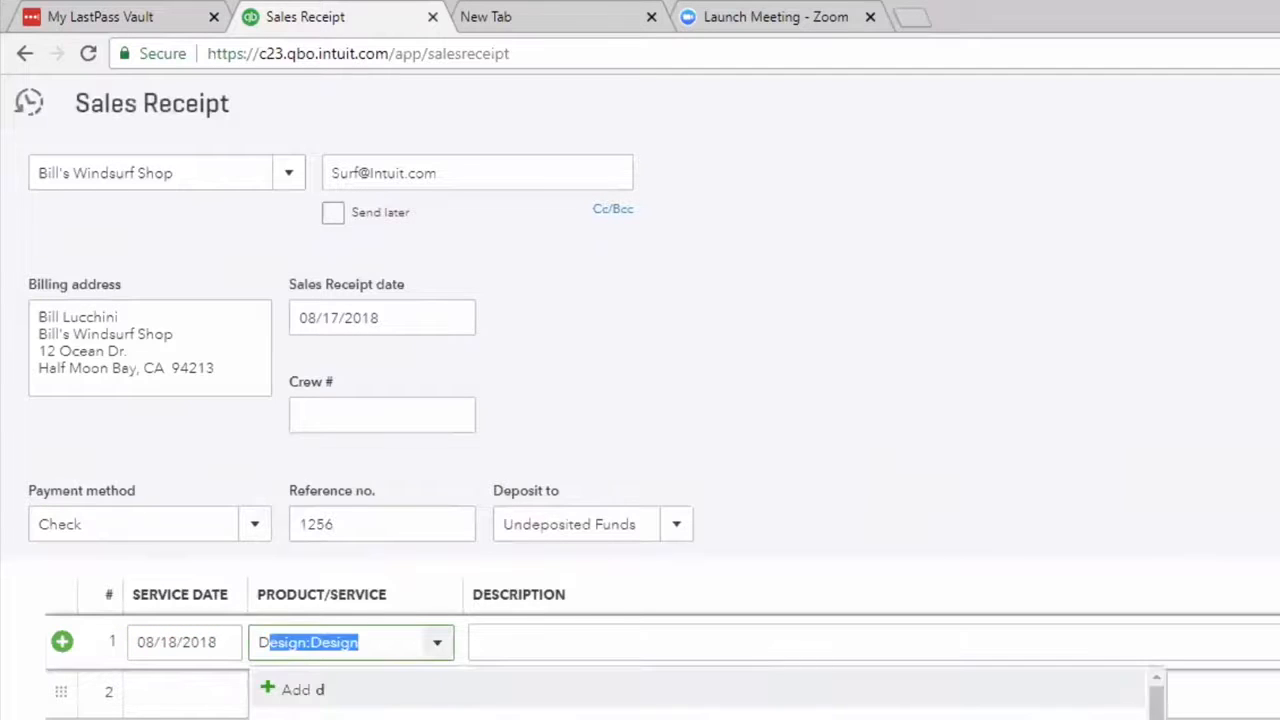
pyautogui.press('Return')
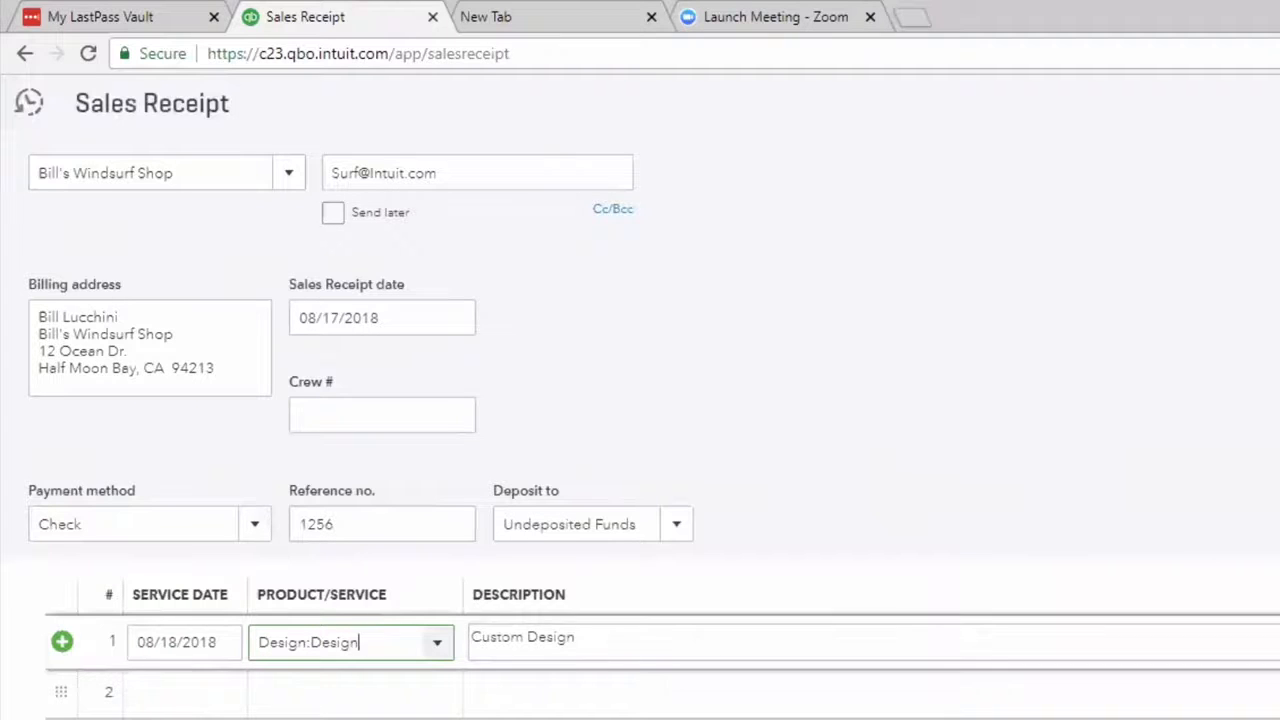
pyautogui.press('Tab')
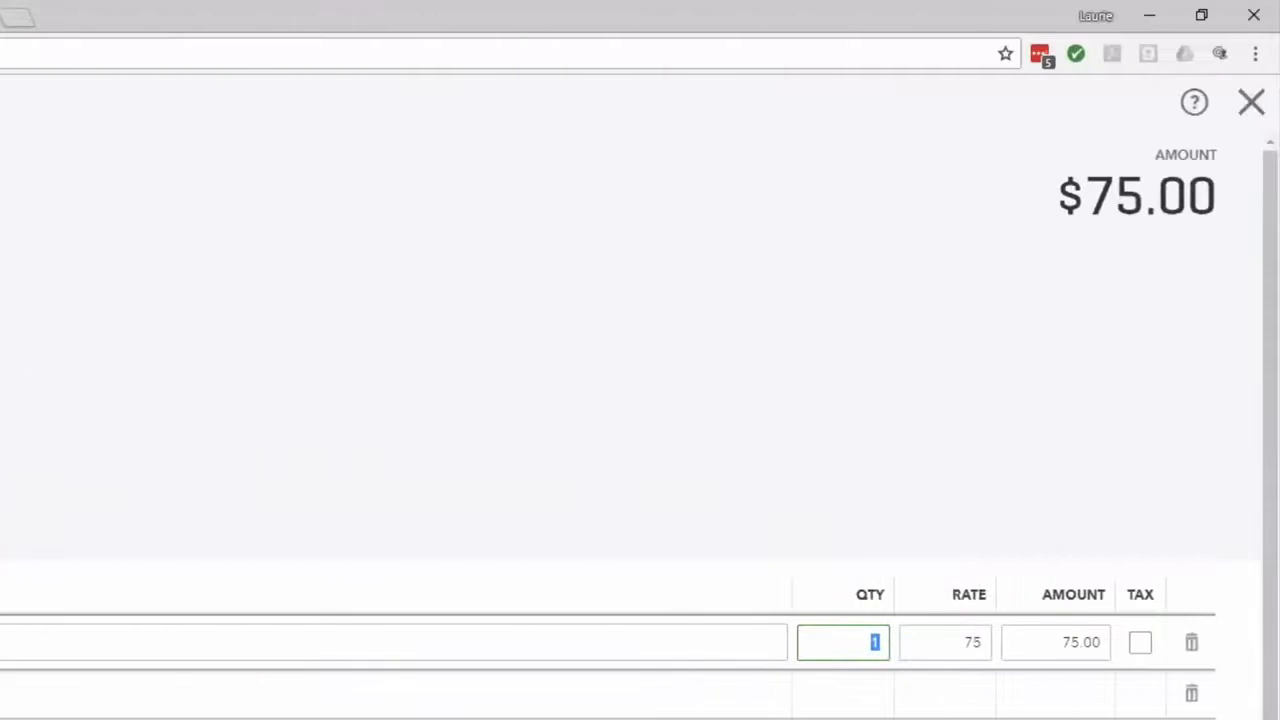
pyautogui.write('4')
pyautogui.press('Tab')
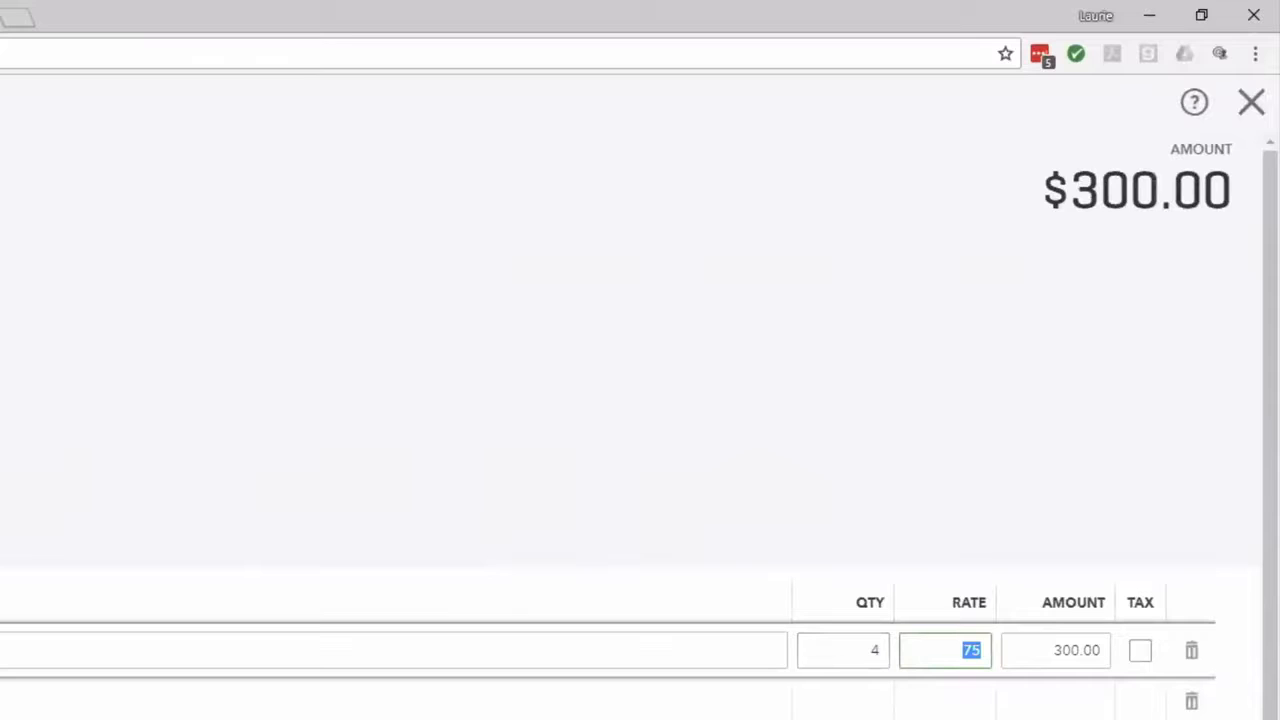
# Fill line 2 with service date 08/19/2018, product Design:Design and quantity 3.
pyautogui.click(177, 600)
pyautogui.write('081918')
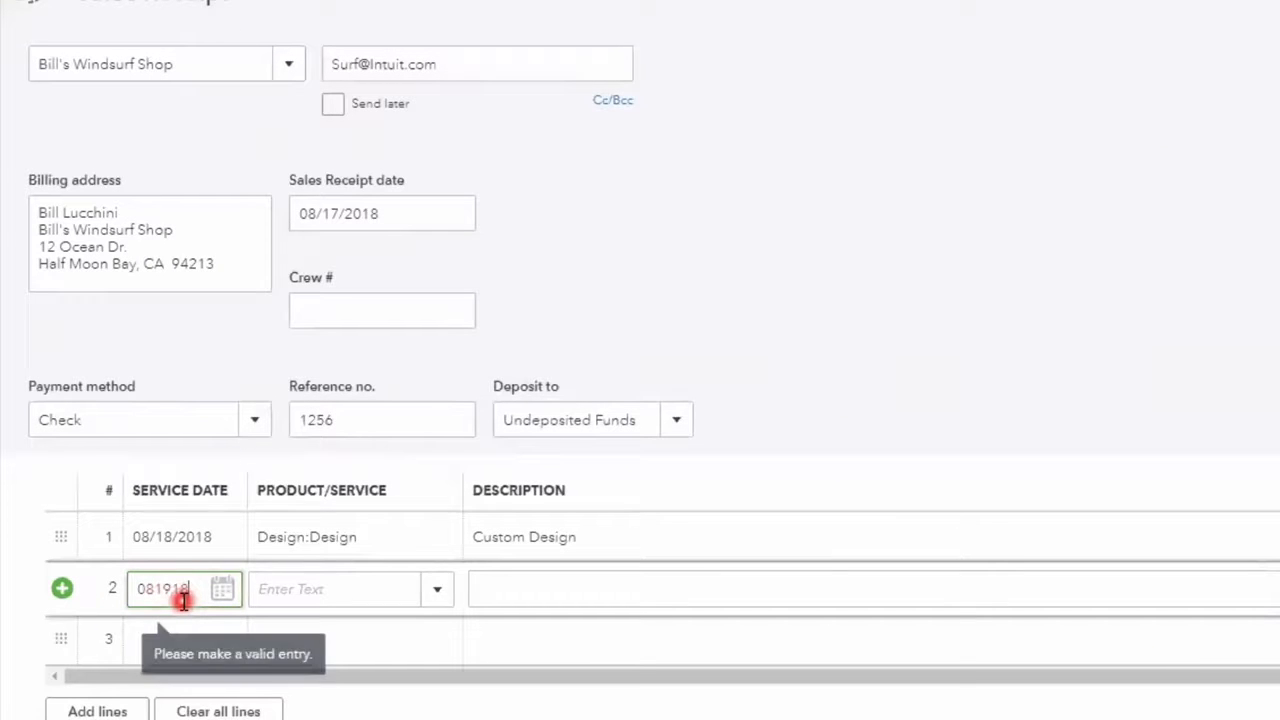
pyautogui.press('Tab')
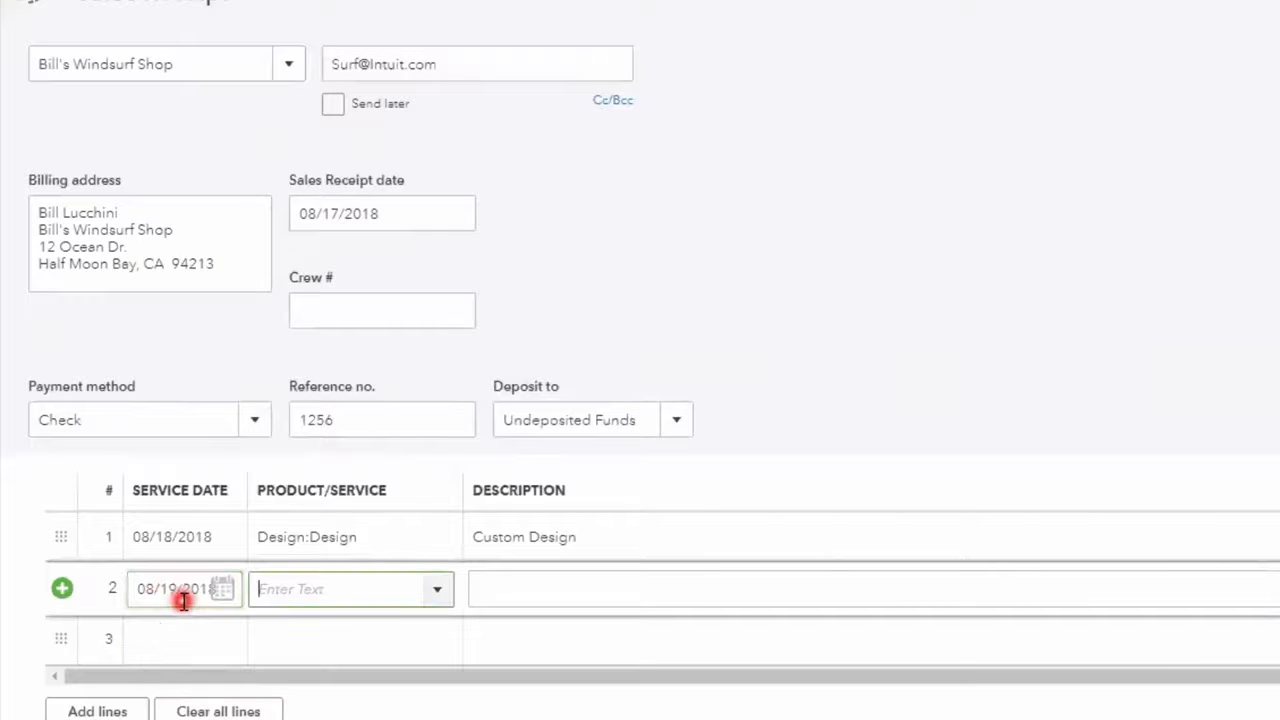
pyautogui.write('Design:Design')
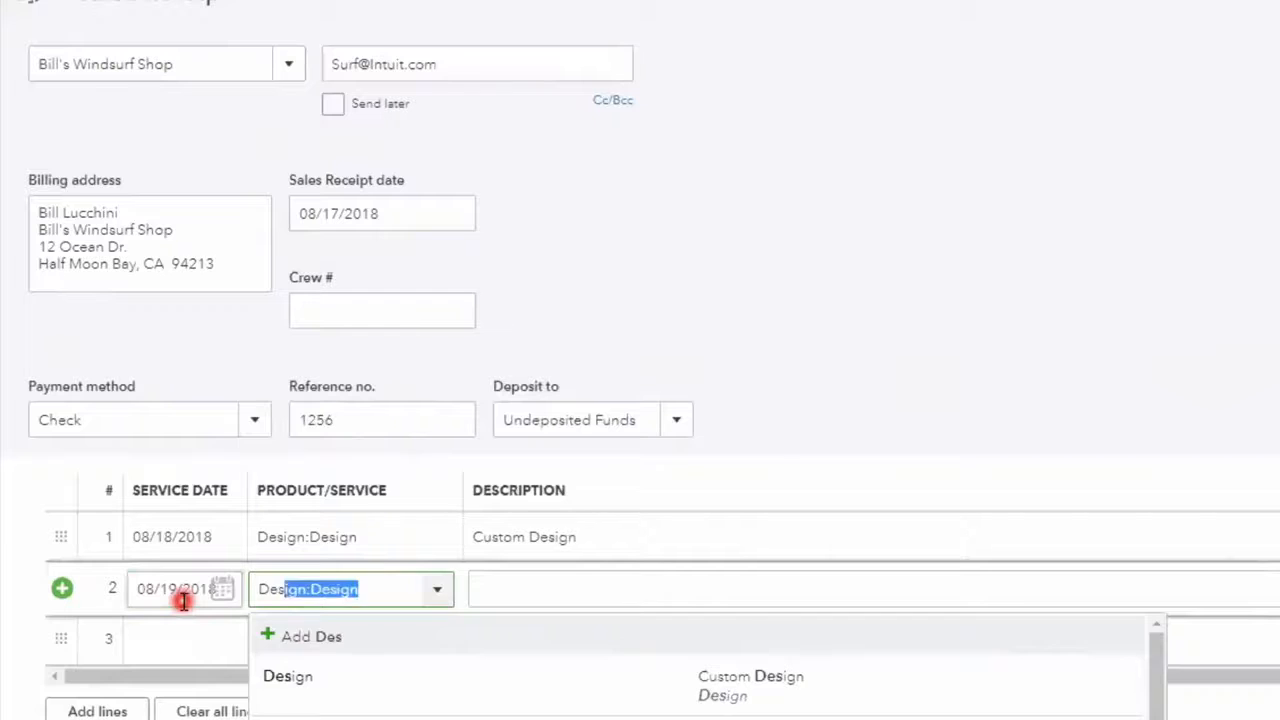
pyautogui.press('Tab')
pyautogui.press('Tab')
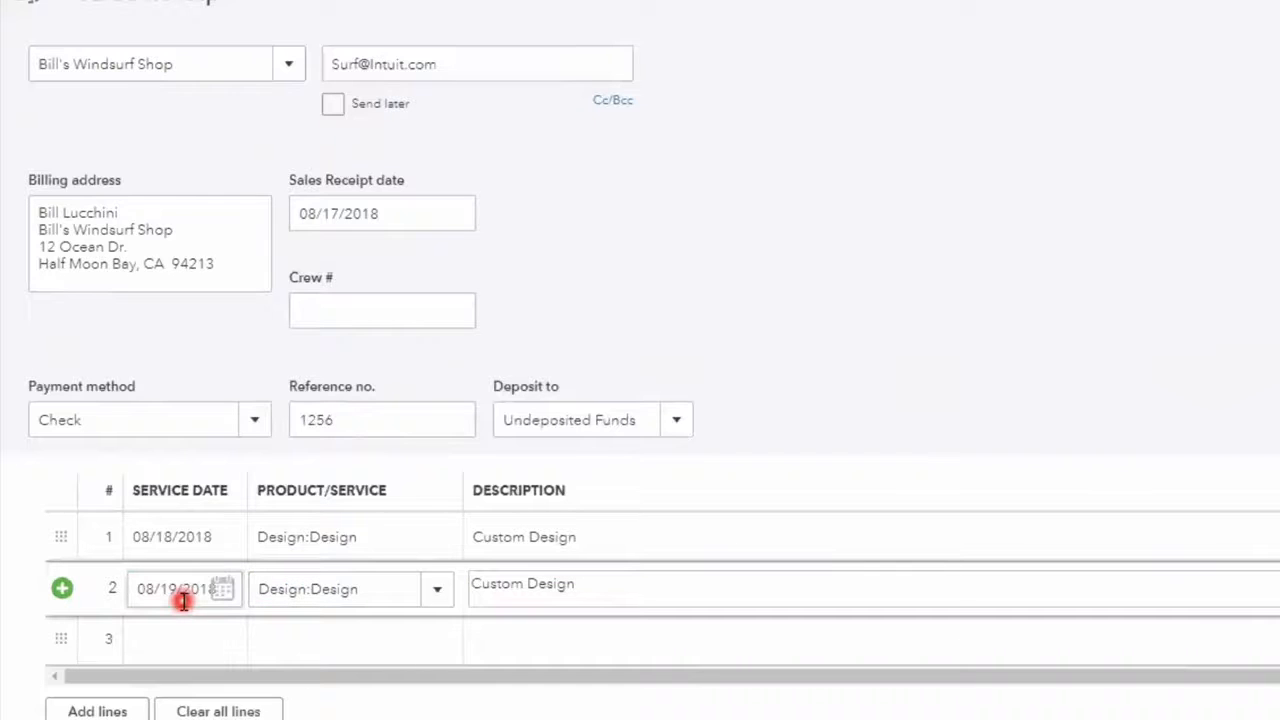
pyautogui.write('3')
pyautogui.press('Tab')
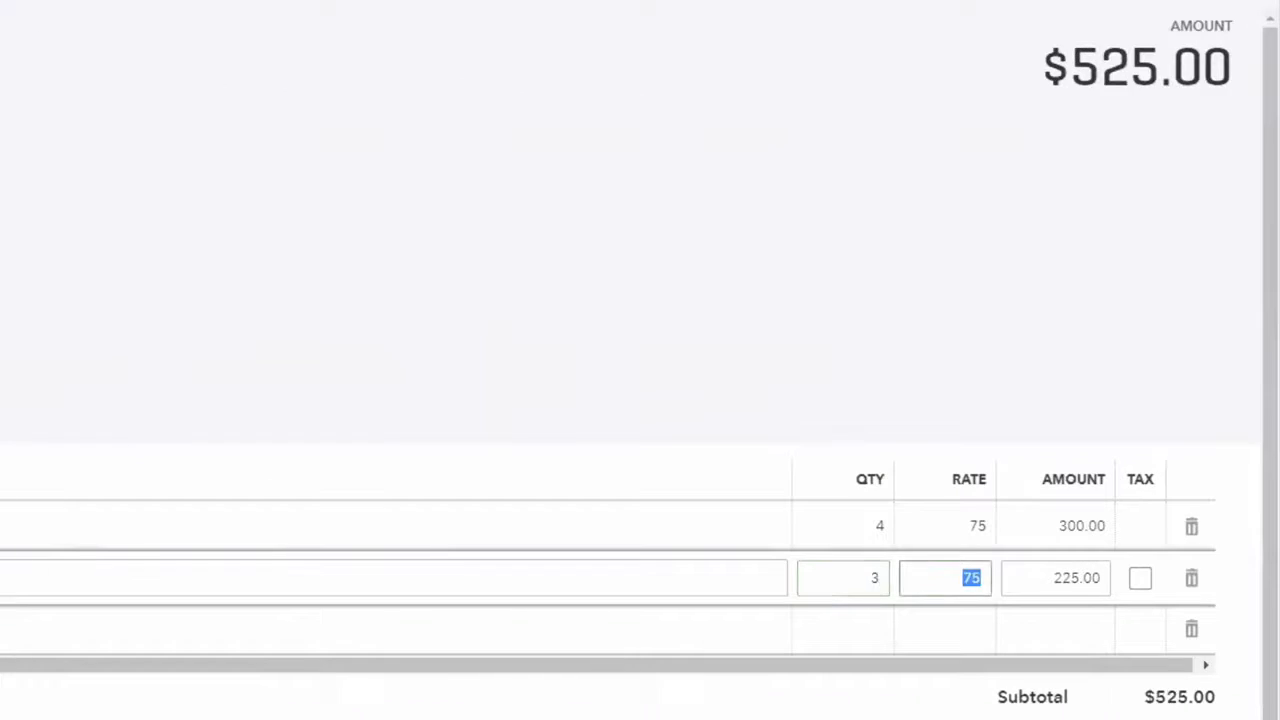
pyautogui.press('Tab')
pyautogui.press('Tab')
pyautogui.press('Tab')
pyautogui.press('Tab')
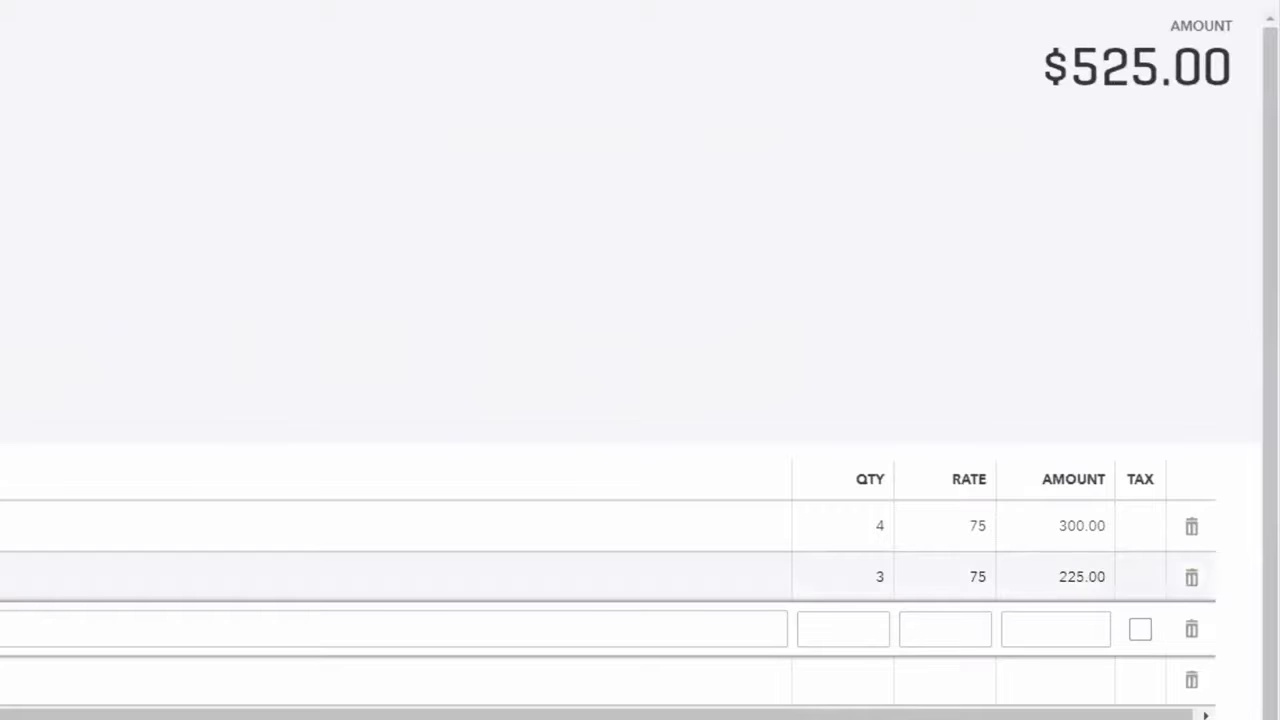
# Fill line 3 with service date 08/20/2018 and product Design:Design, keeping quantity 1.
pyautogui.write('082018')
pyautogui.press('Tab')
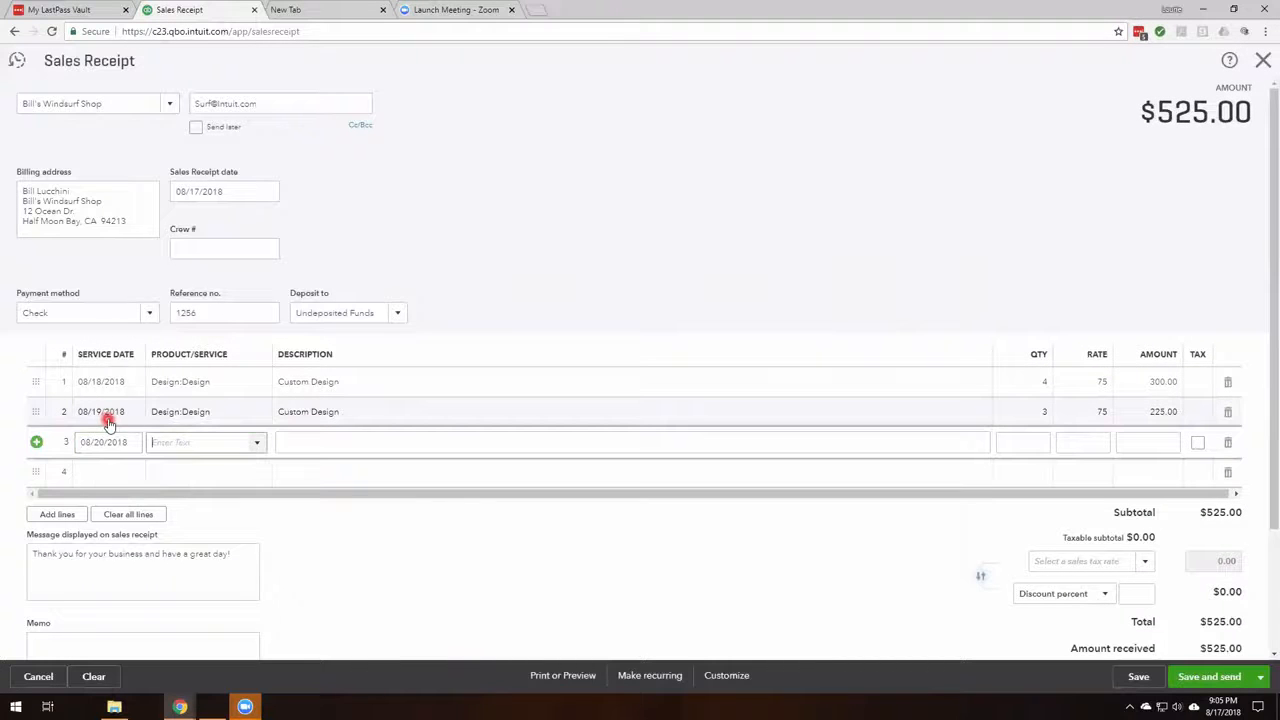
pyautogui.write('des')
pyautogui.press('Tab')
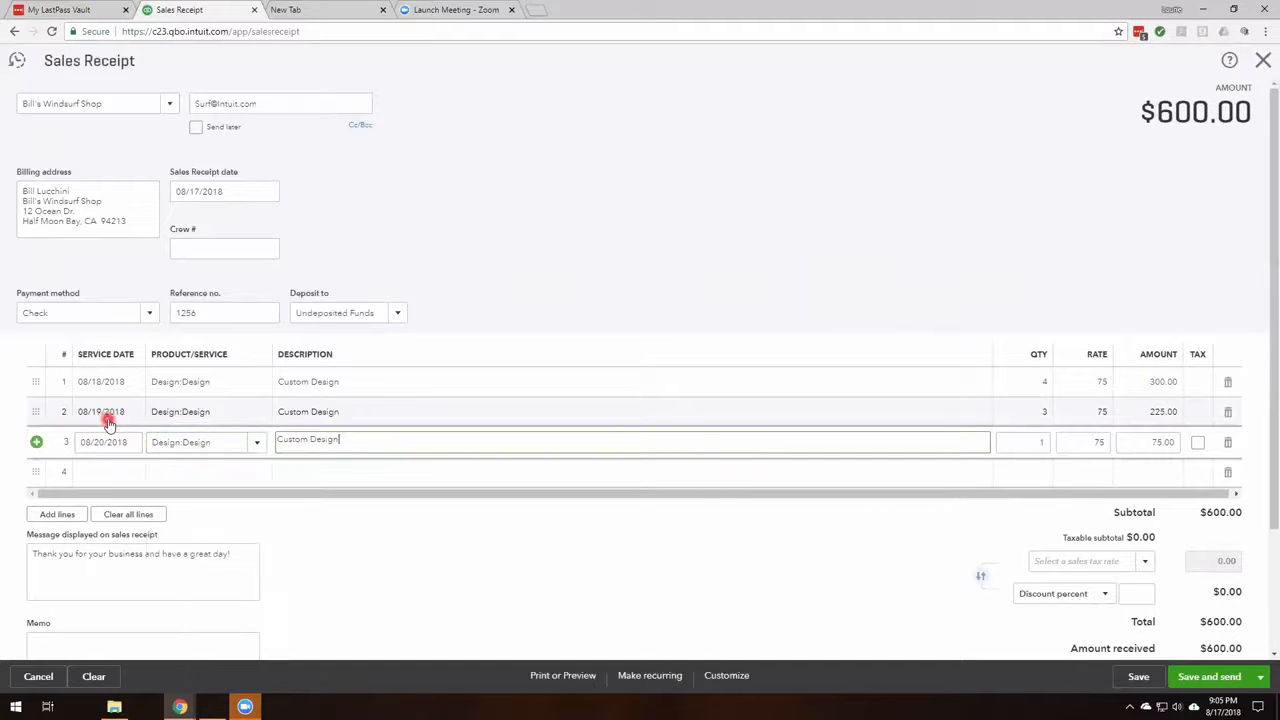
pyautogui.press('Tab')
pyautogui.press('Tab')
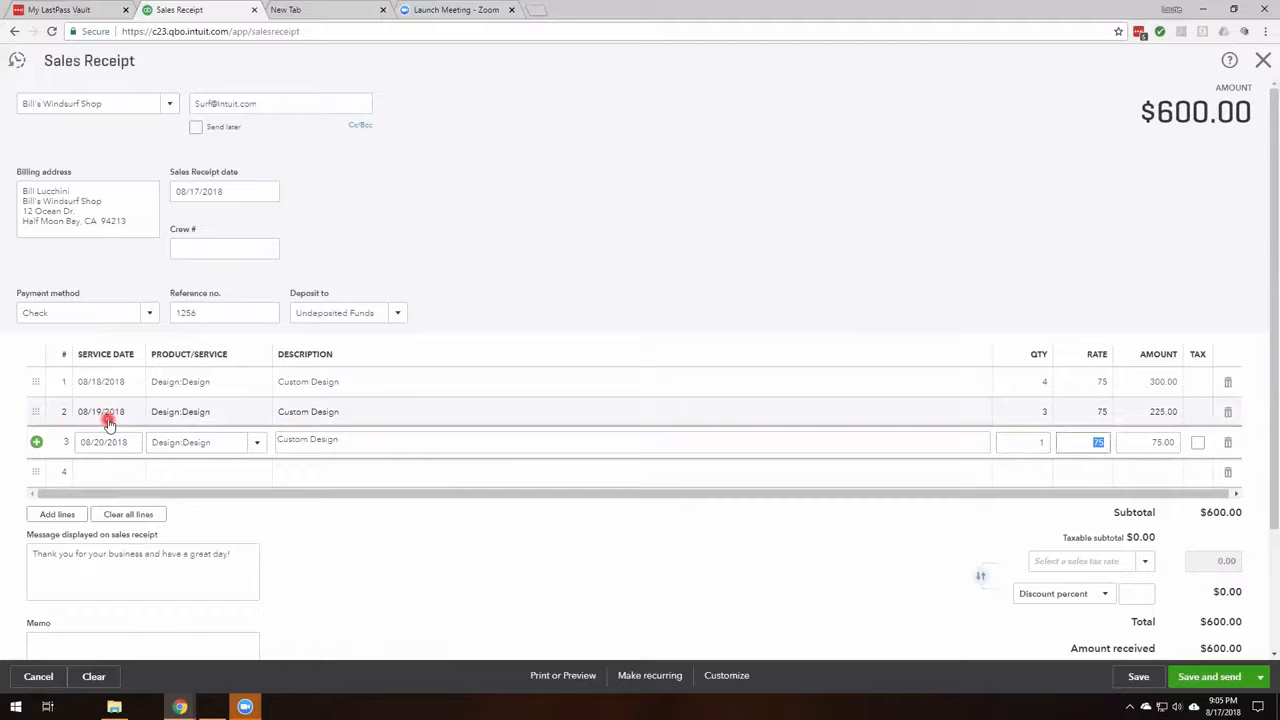
pyautogui.press('Tab')
pyautogui.press('Tab')
pyautogui.press('Tab')
pyautogui.press('Tab')
# Fill line 4 with service date 08/21/2018, product Design:Design and quantity 1.5.
pyautogui.write('082118')
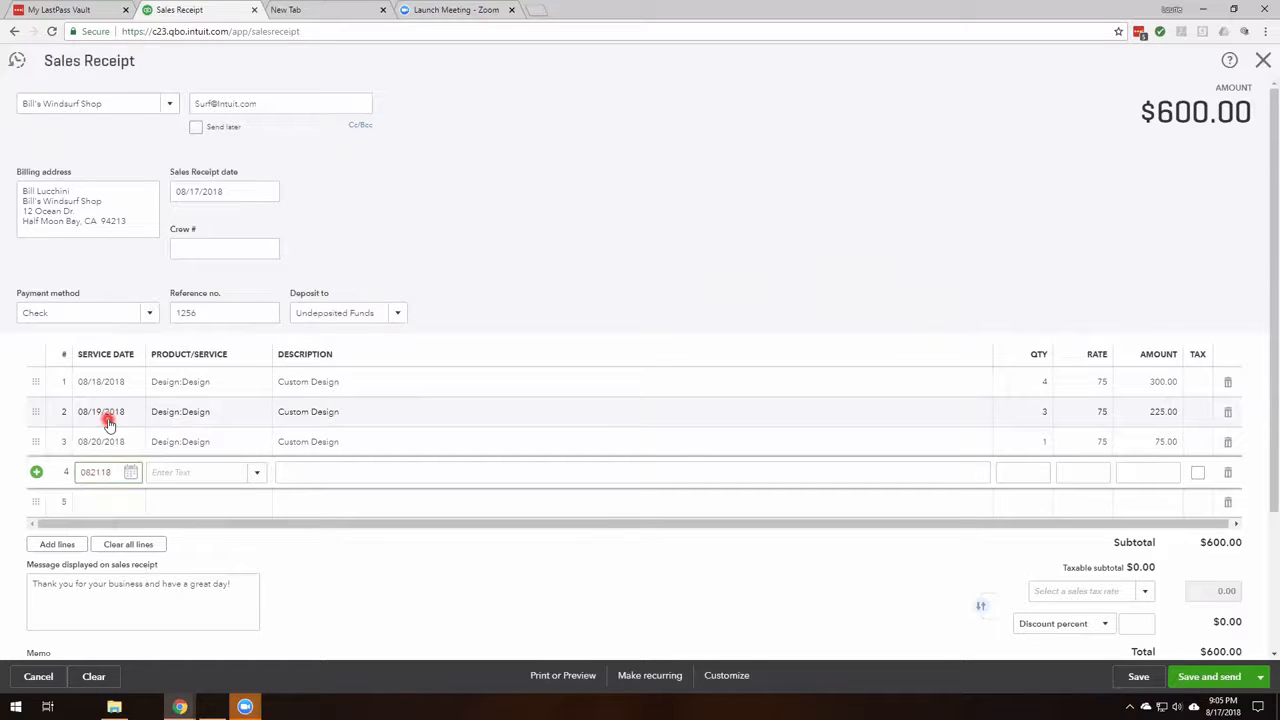
pyautogui.press('Tab')
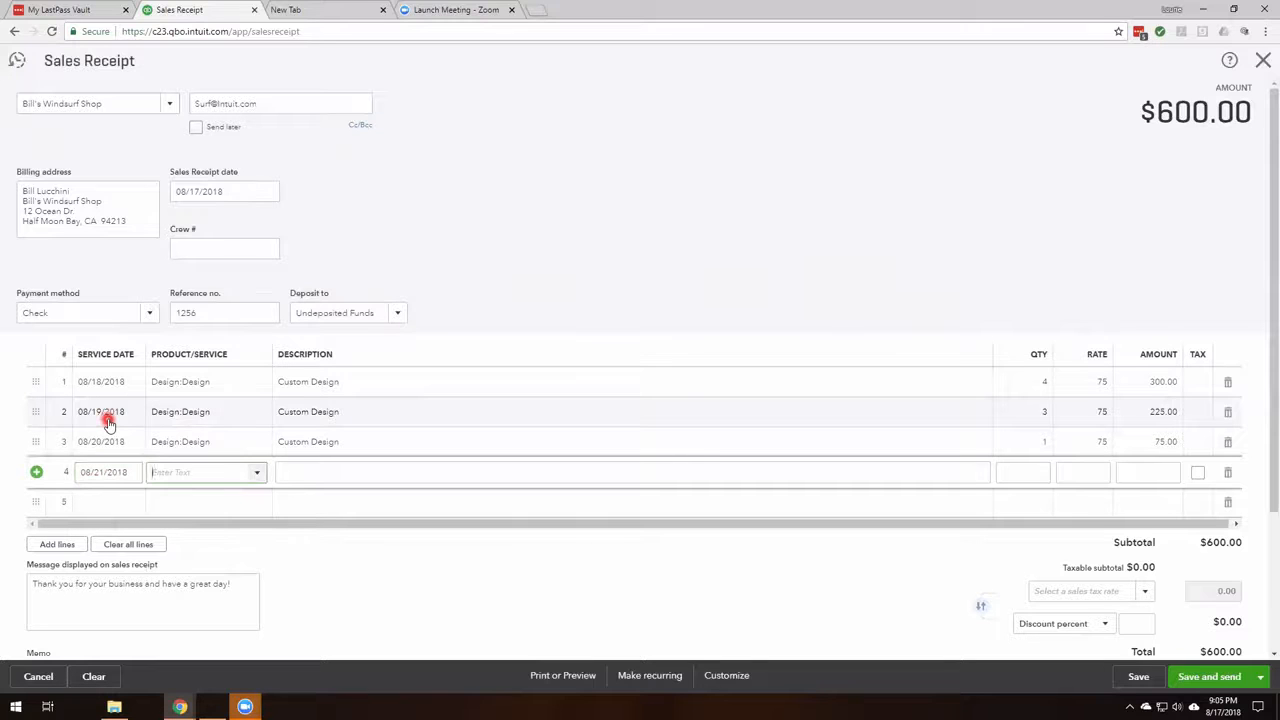
pyautogui.write('des')
pyautogui.press('Tab')
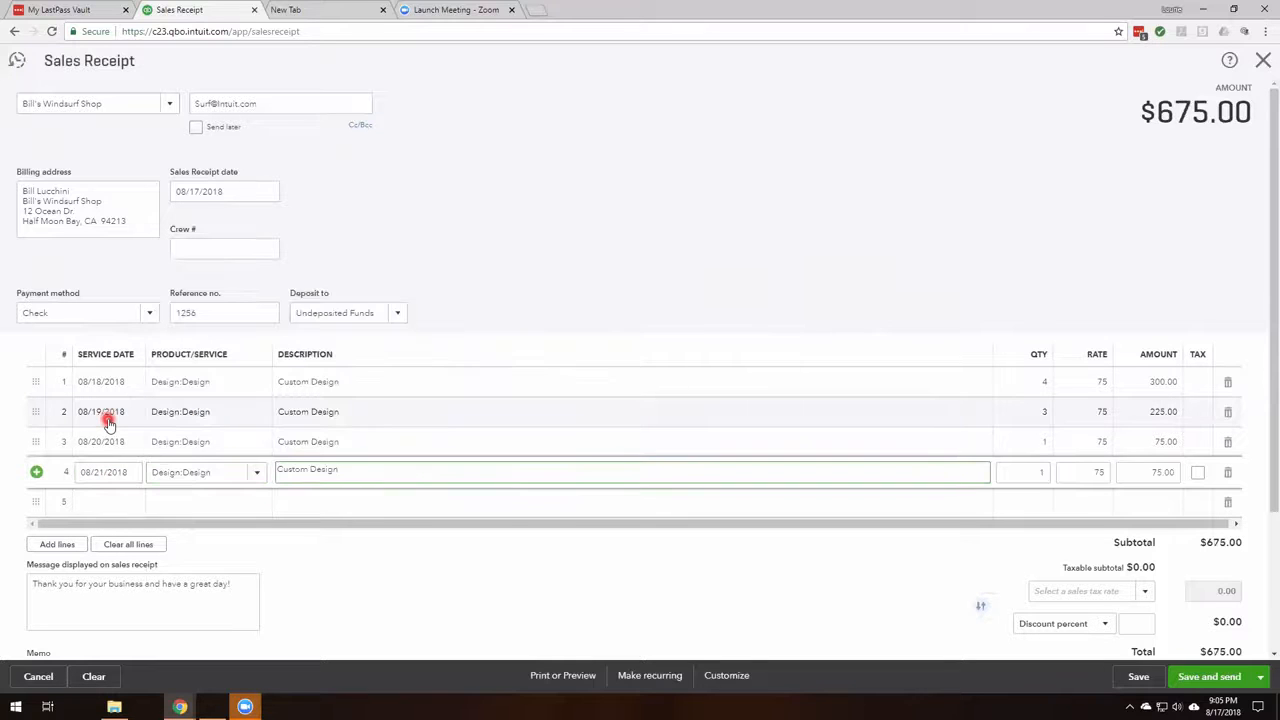
pyautogui.press('Tab')
pyautogui.write('1.5')
pyautogui.press('Tab')
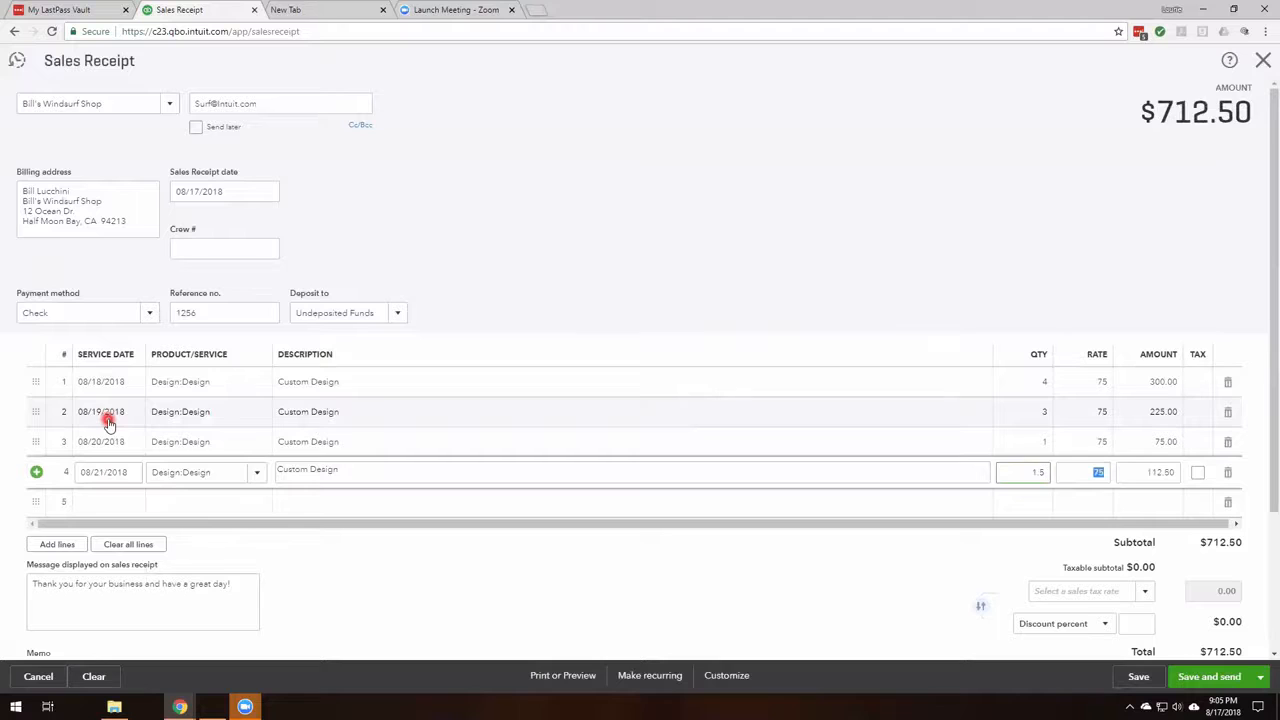
pyautogui.press('Tab')
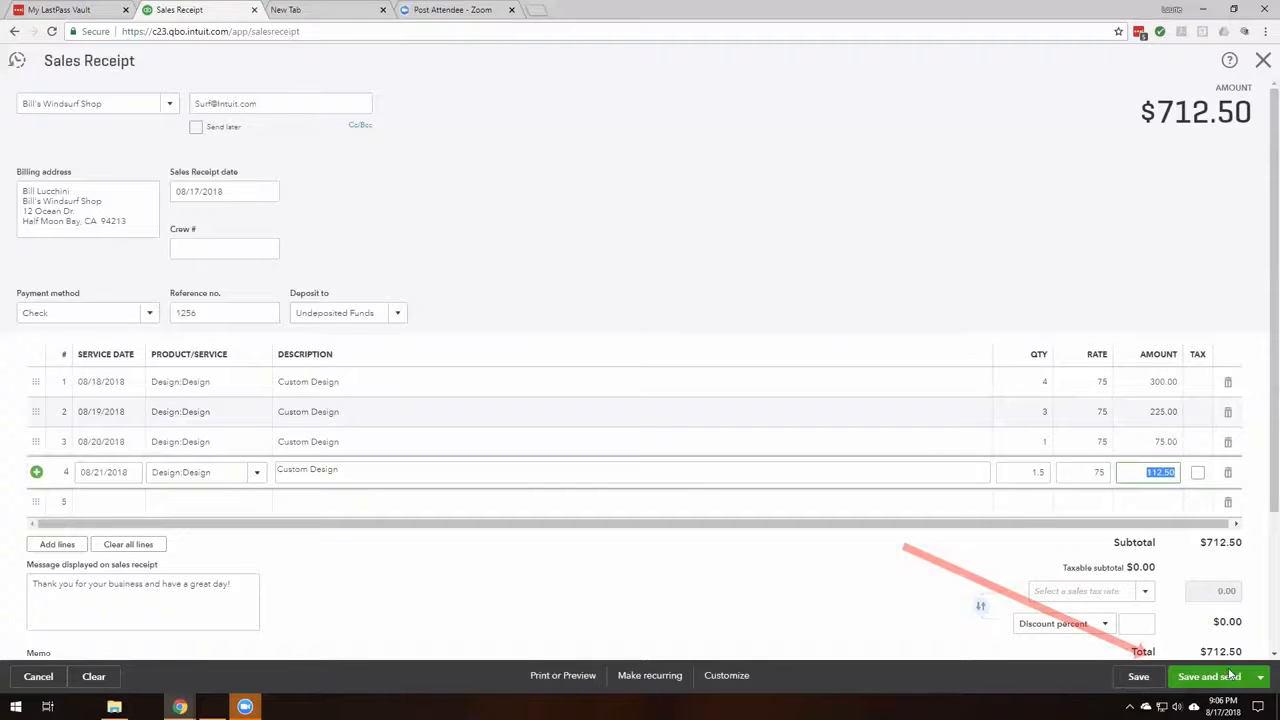
# Save and close the sales receipt.
pyautogui.click(1260, 677)
pyautogui.click(1214, 655)
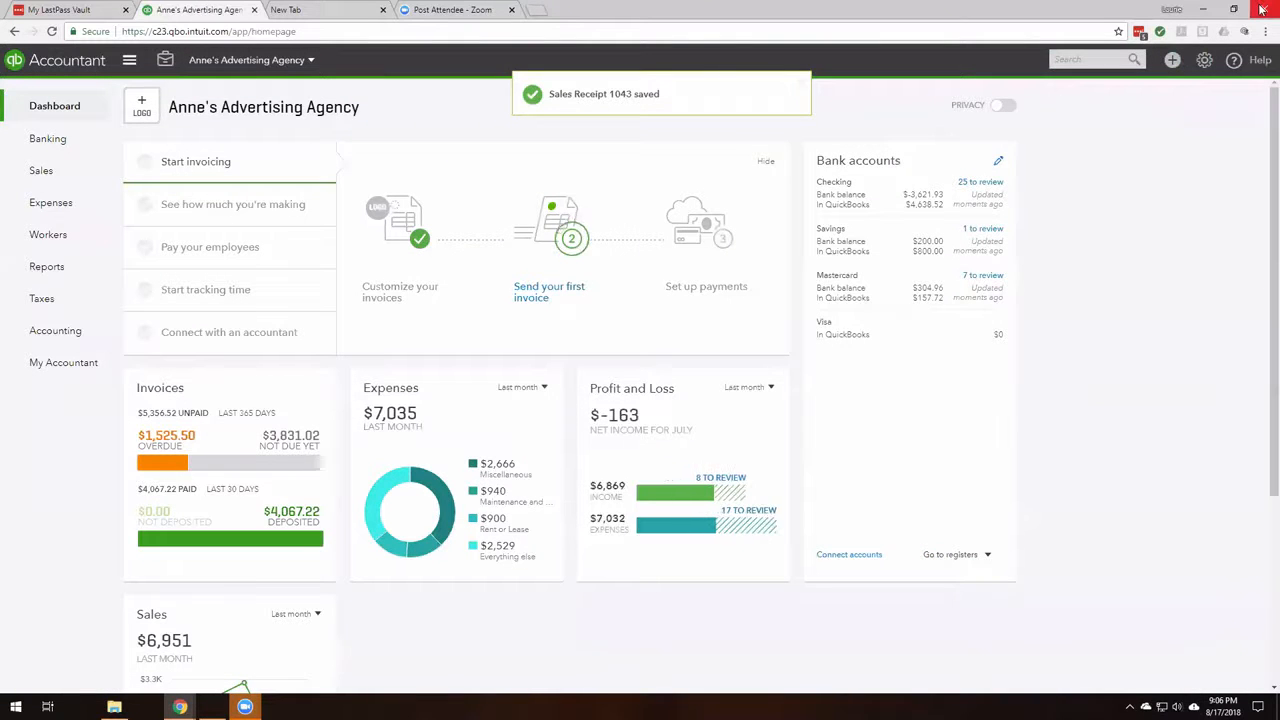
# Start a new refund receipt for customer Bill's Windsurf Shop.
pyautogui.click(1174, 62)
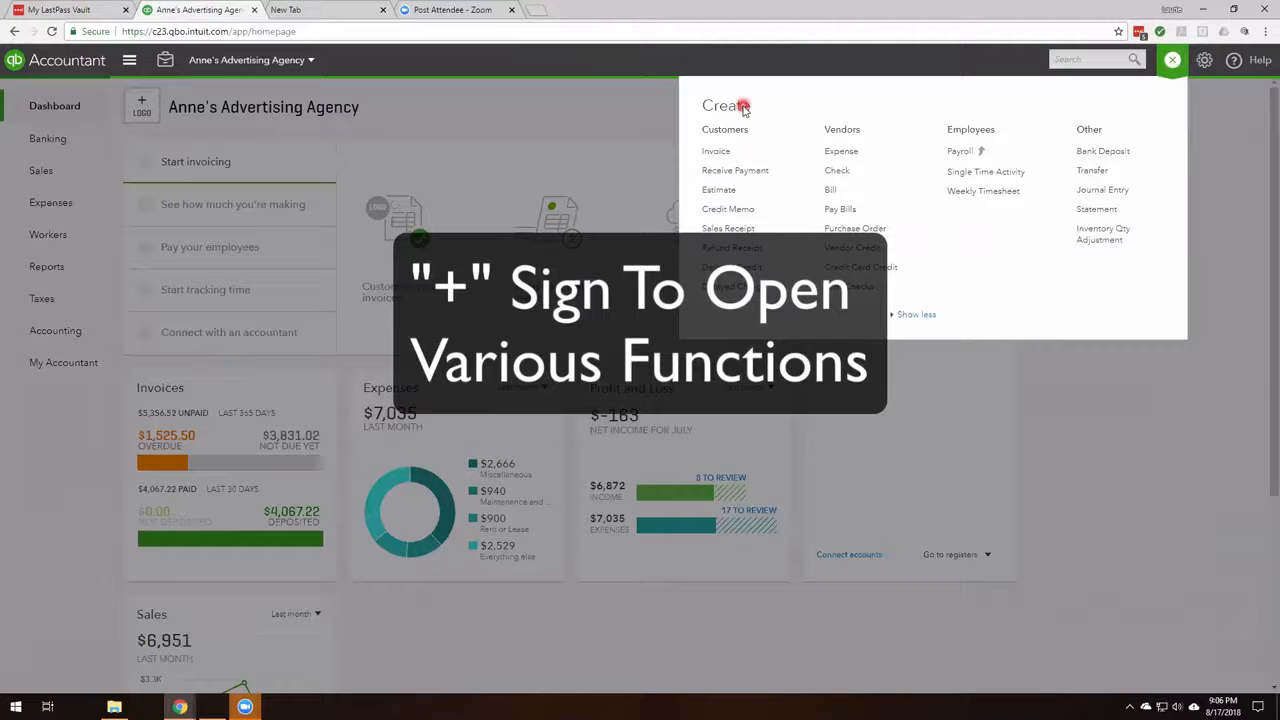
pyautogui.click(746, 250)
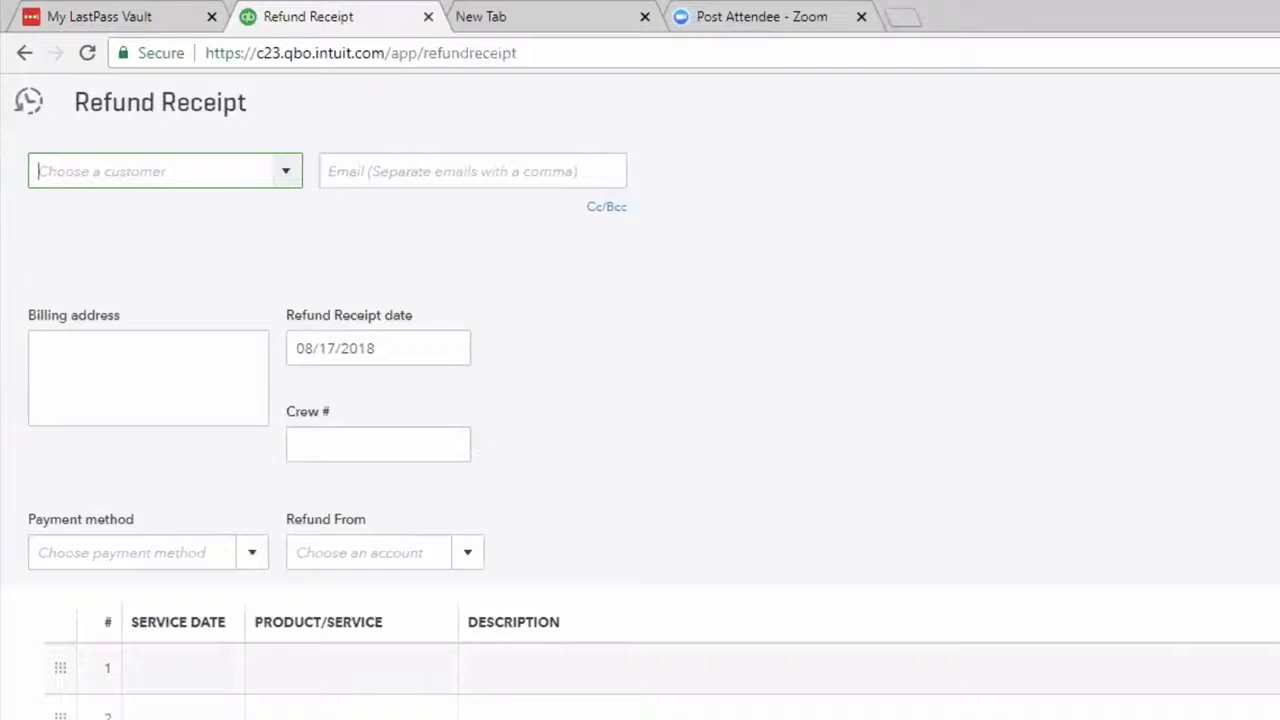
pyautogui.write('b')
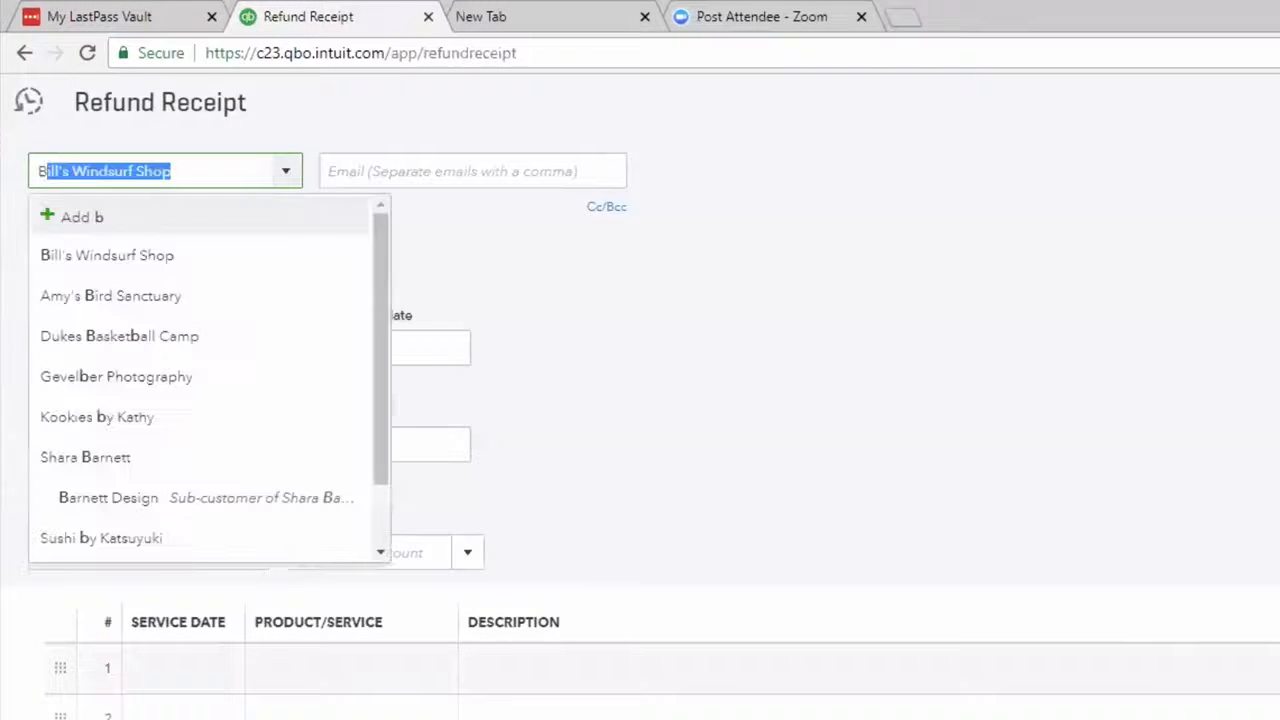
pyautogui.write('i')
pyautogui.press('Tab')
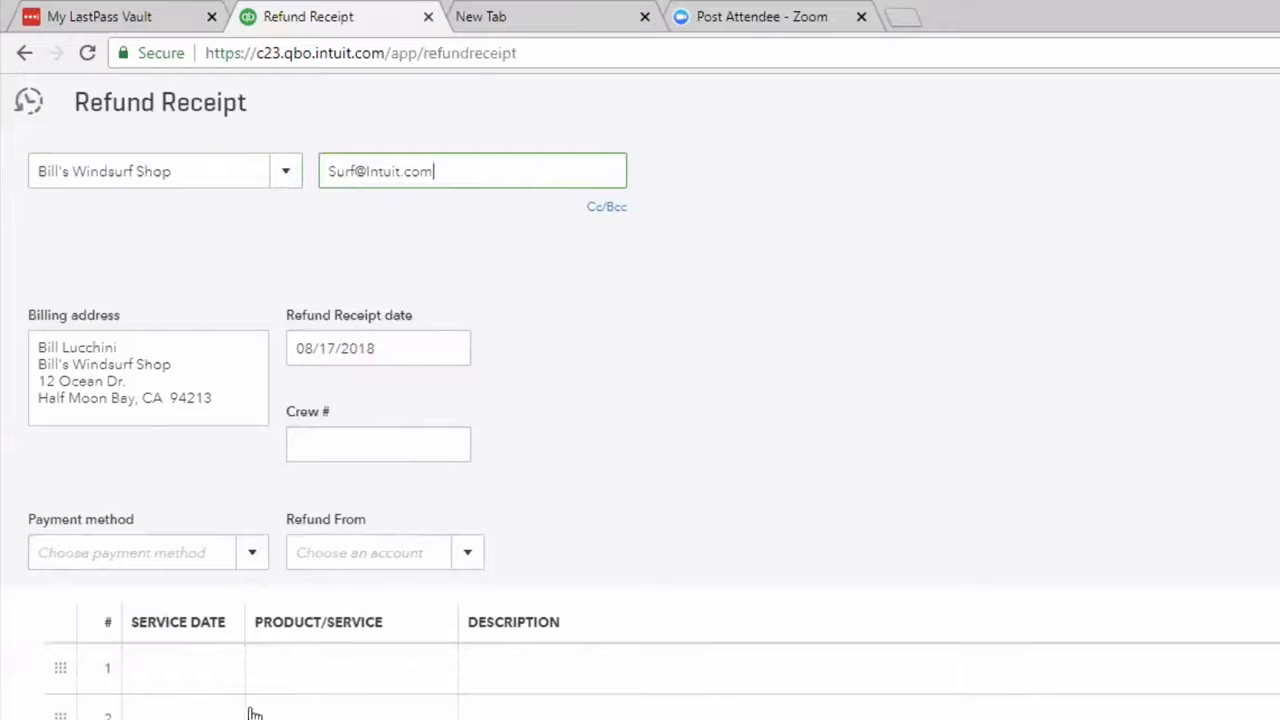
# Set the refund receipt's payment method to Check.
pyautogui.click(256, 556)
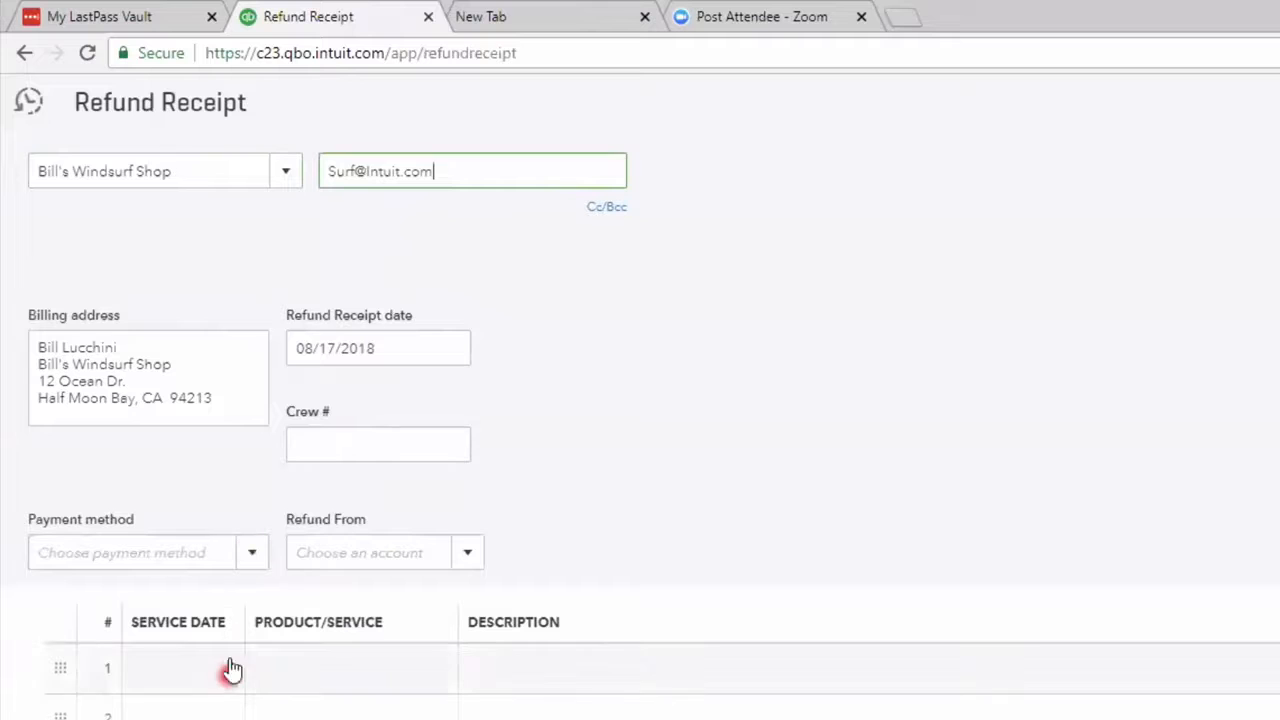
pyautogui.click(250, 561)
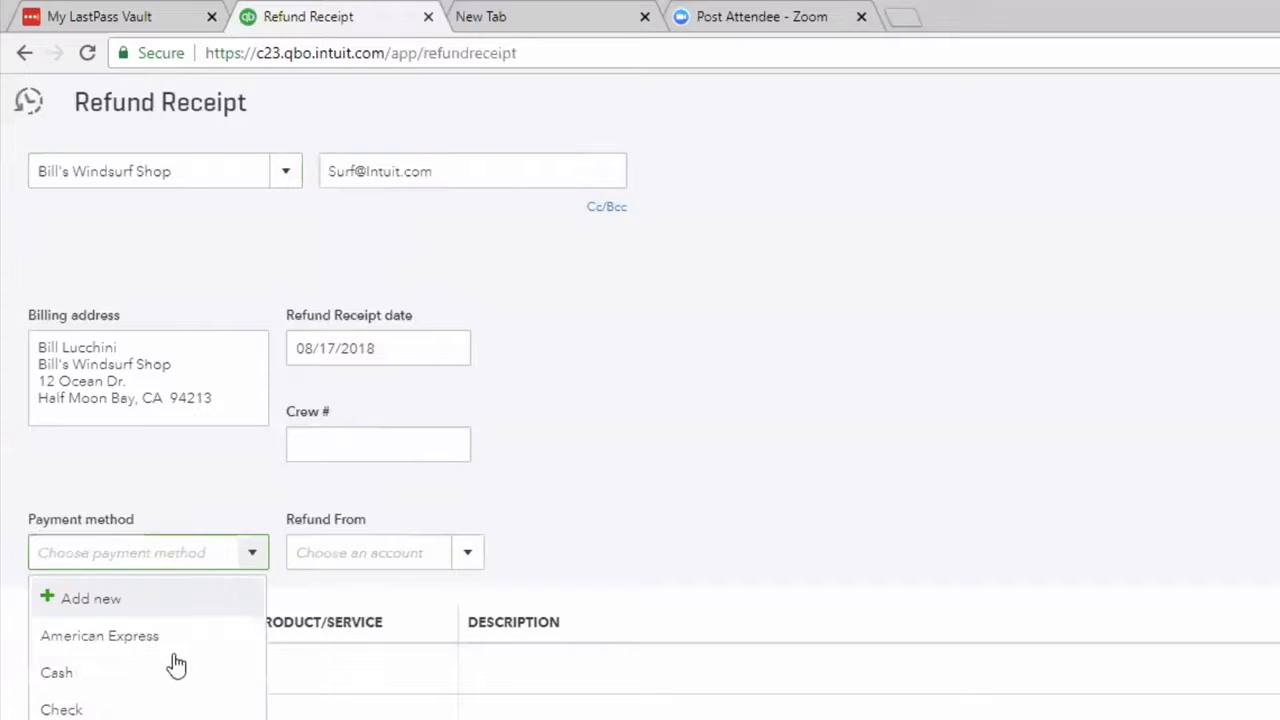
pyautogui.click(134, 709)
pyautogui.click(837, 429)
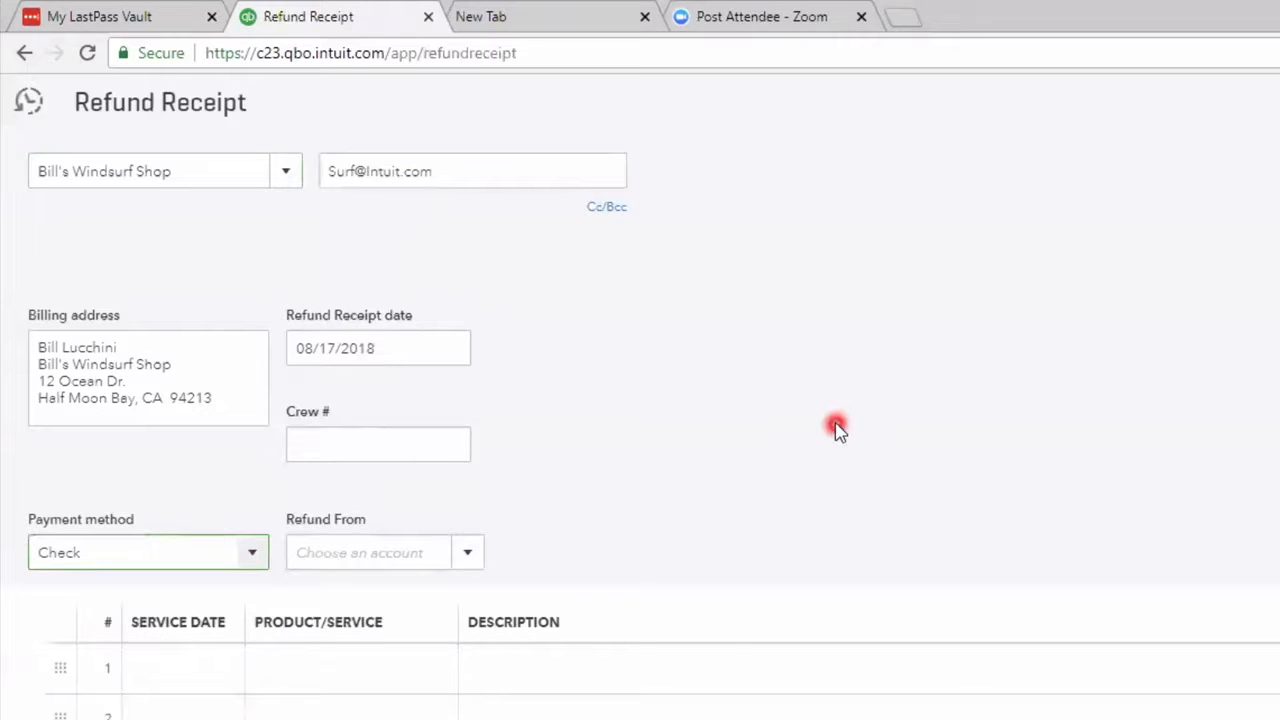
# Set the refund receipt's line 1 service date to 08/08/2018.
pyautogui.click(697, 598)
pyautogui.click(78, 713)
pyautogui.click(164, 668)
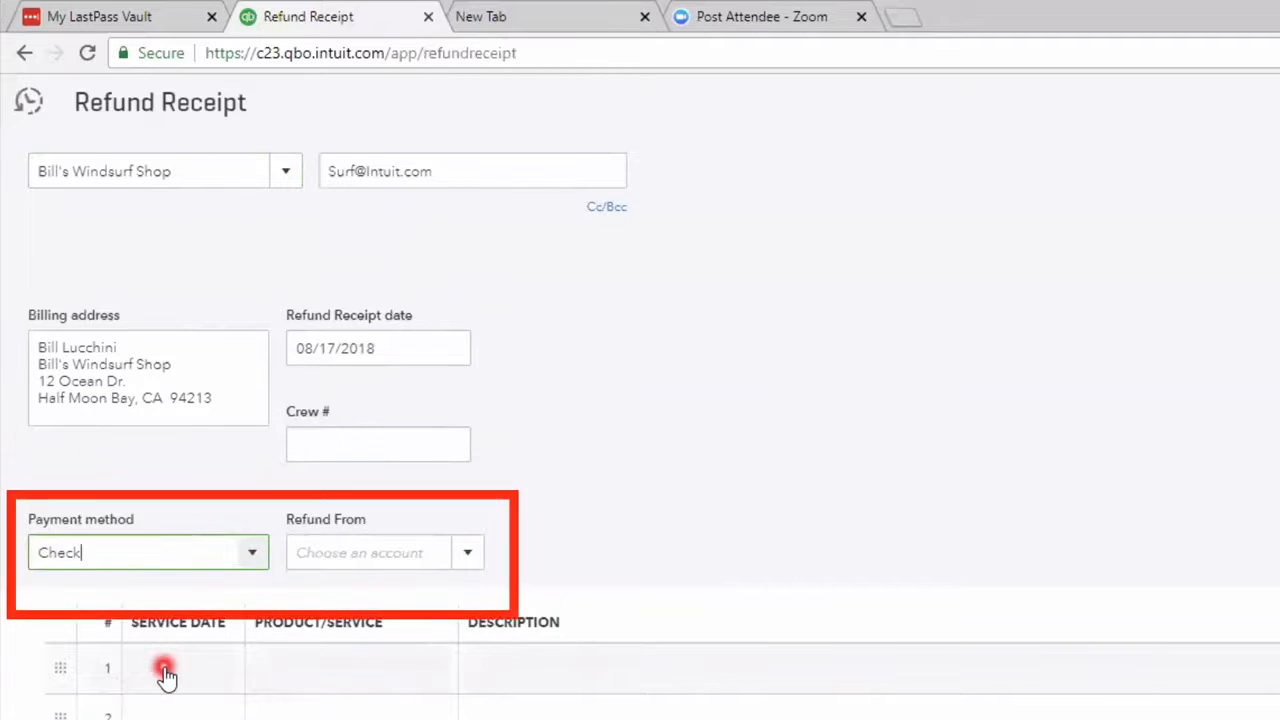
pyautogui.click(164, 669)
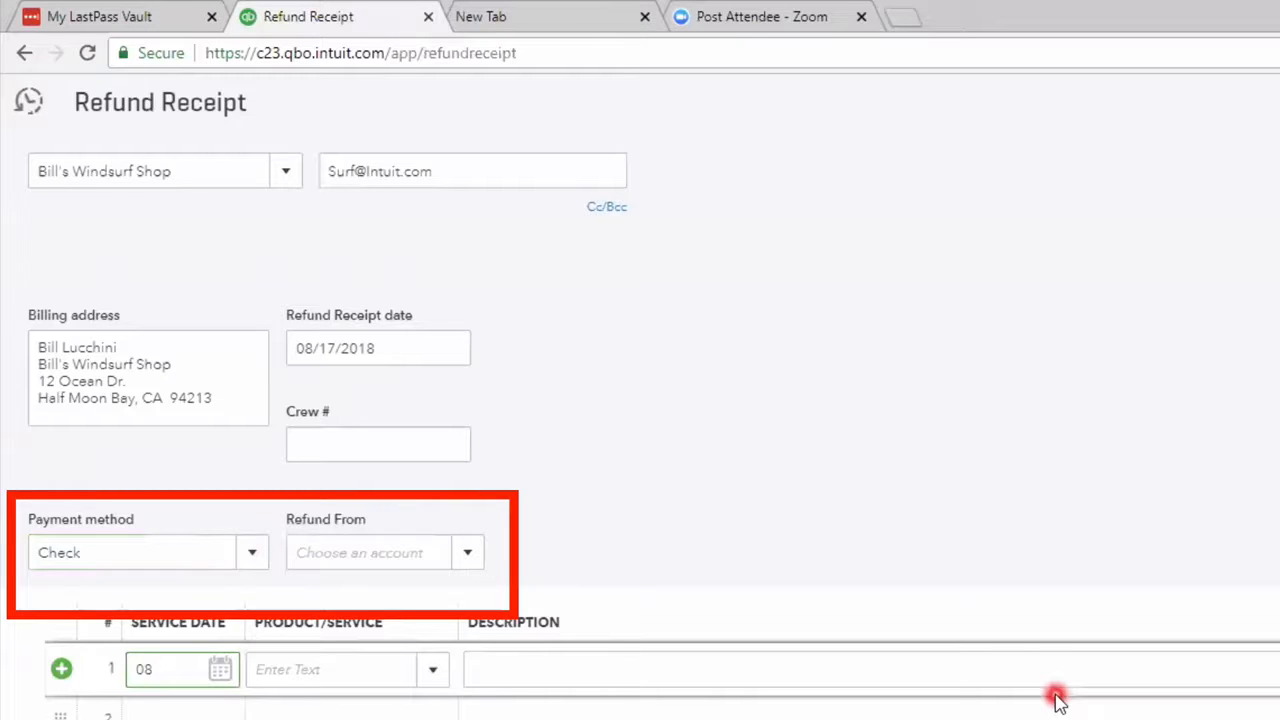
pyautogui.click(1058, 700)
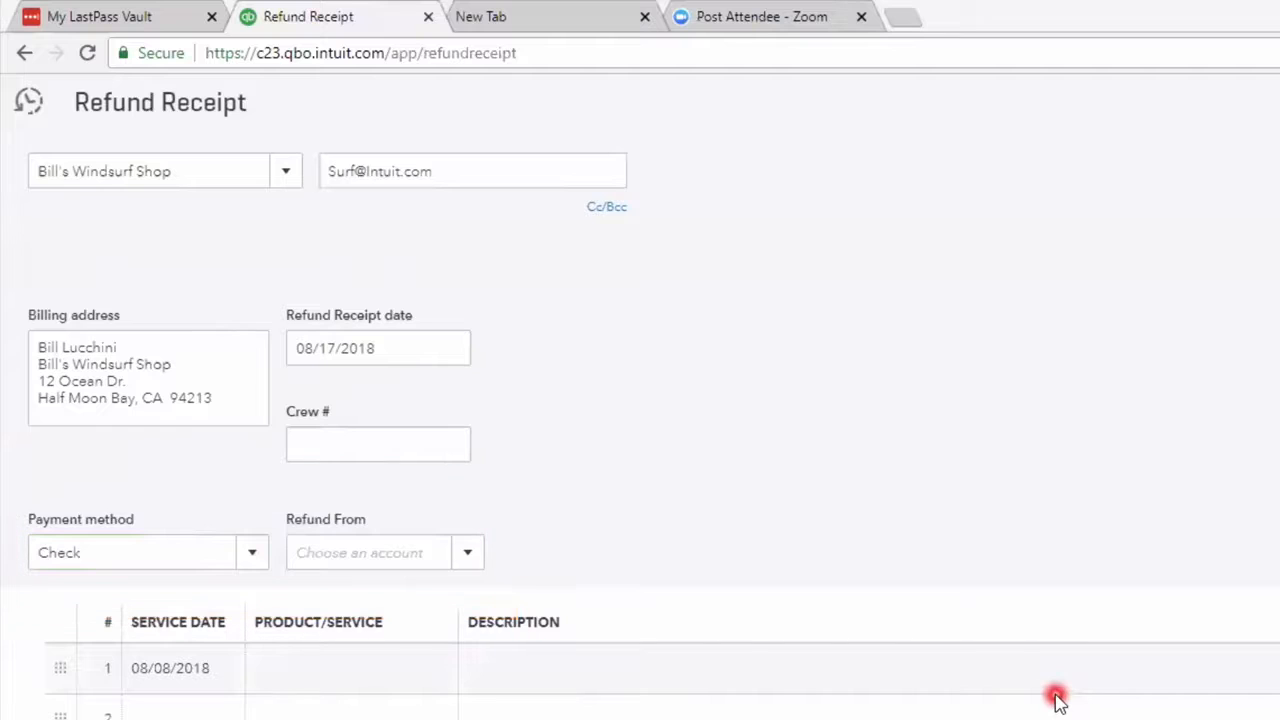
# Choose Checking as the account to refund from.
pyautogui.click(469, 555)
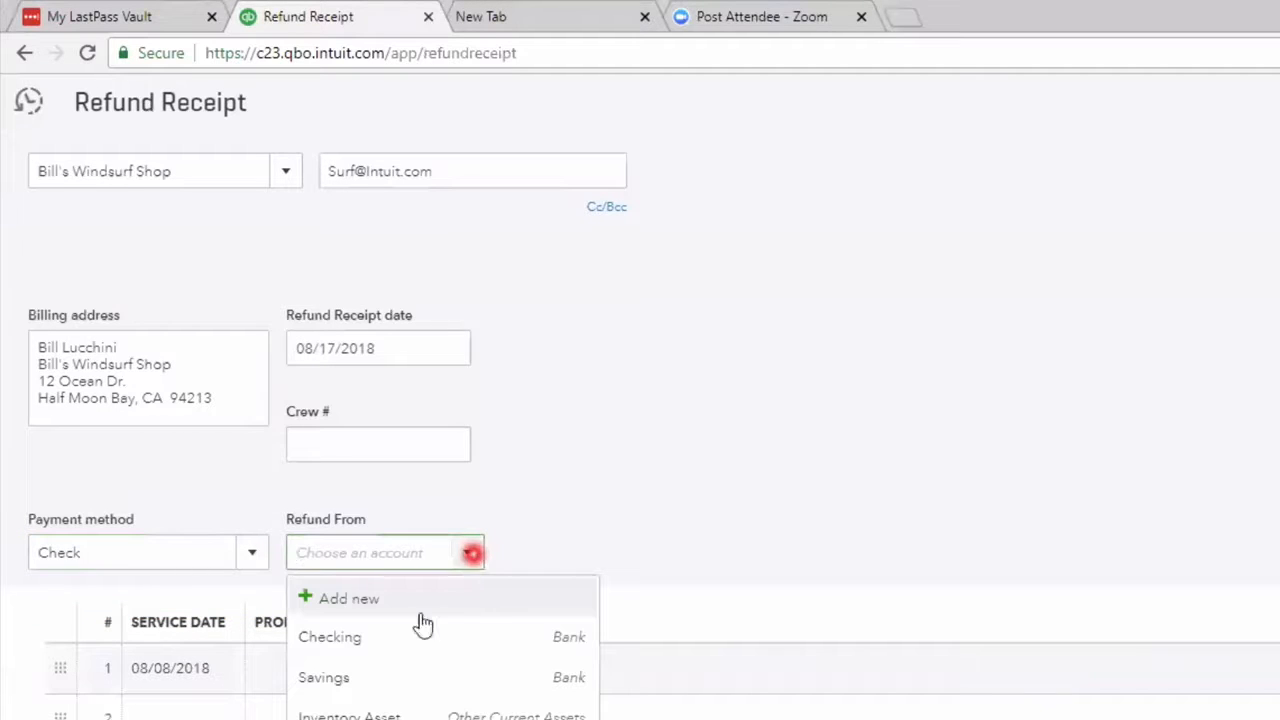
pyautogui.click(370, 645)
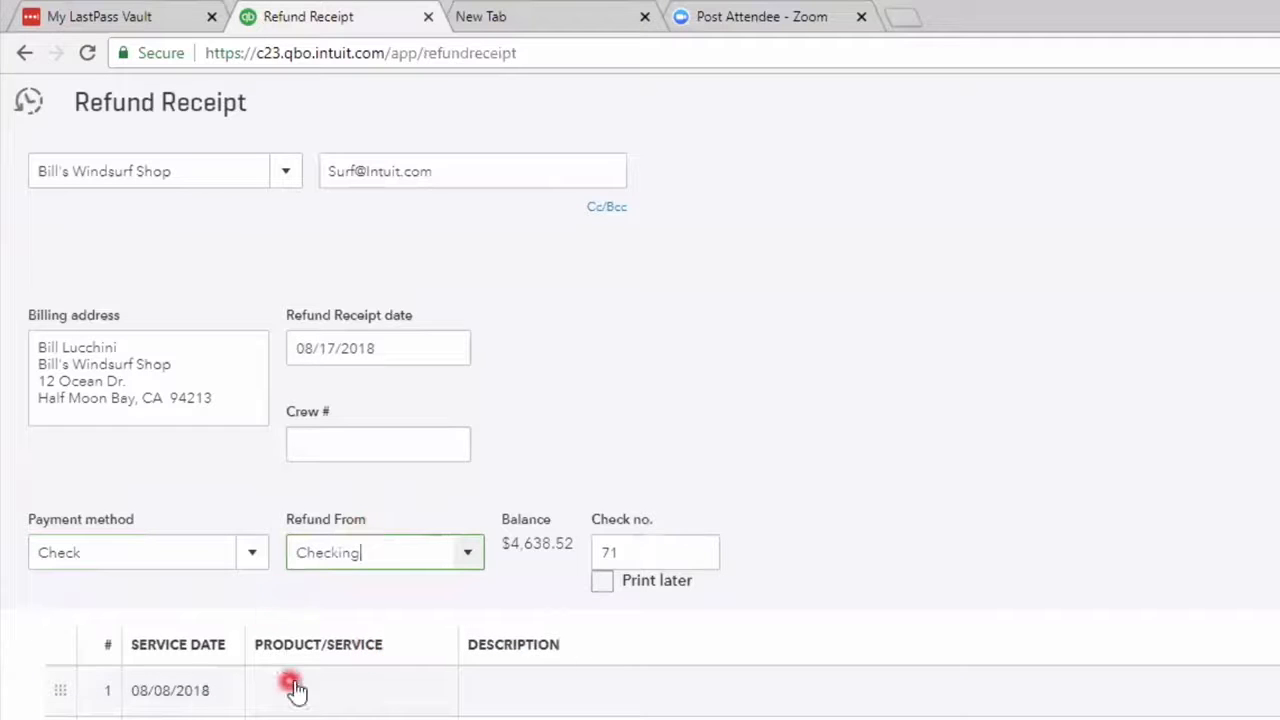
# Fill line 1 with product Design:Design and quantity 2.
pyautogui.click(374, 684)
pyautogui.write('Design:Design')
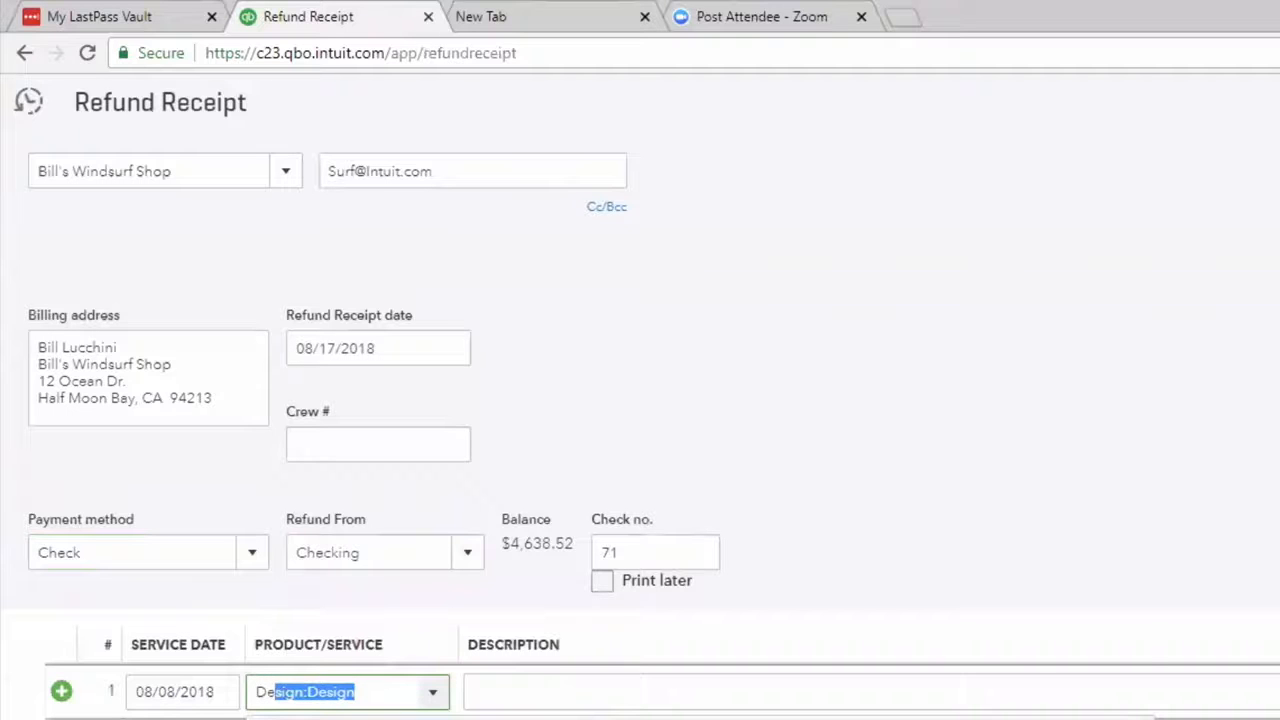
pyautogui.press('Tab')
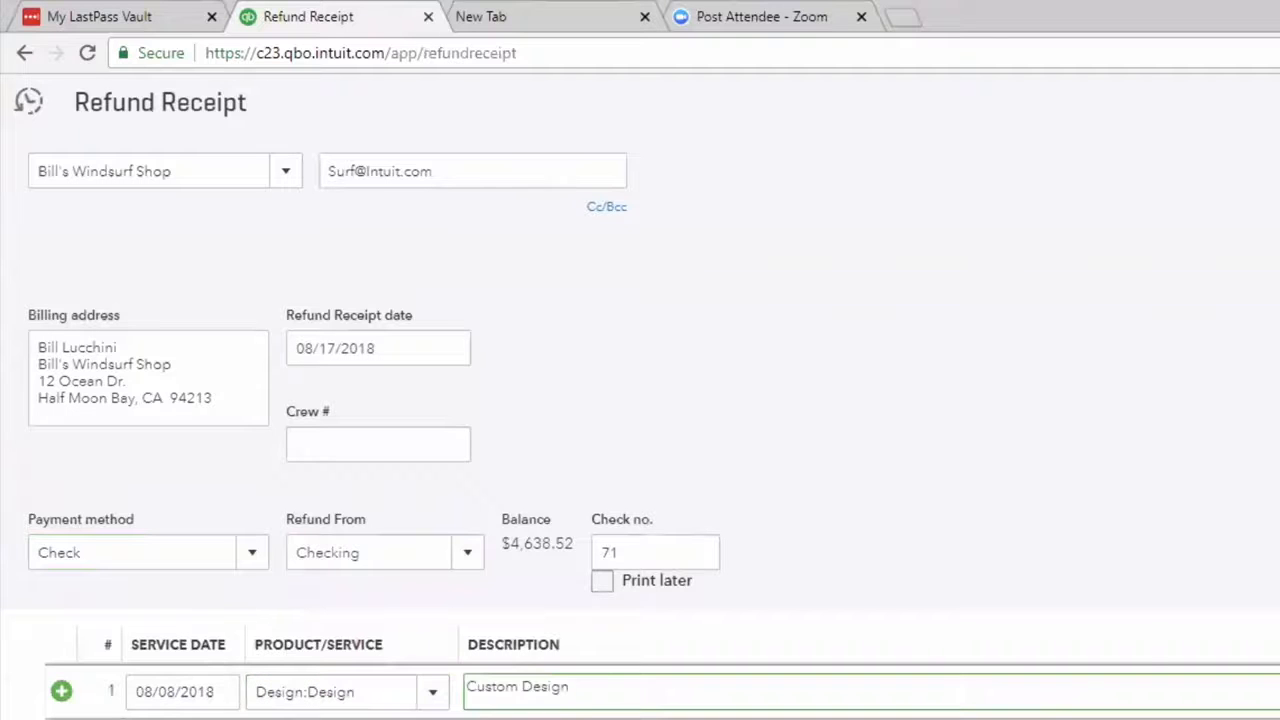
pyautogui.press('Tab')
pyautogui.write('2')
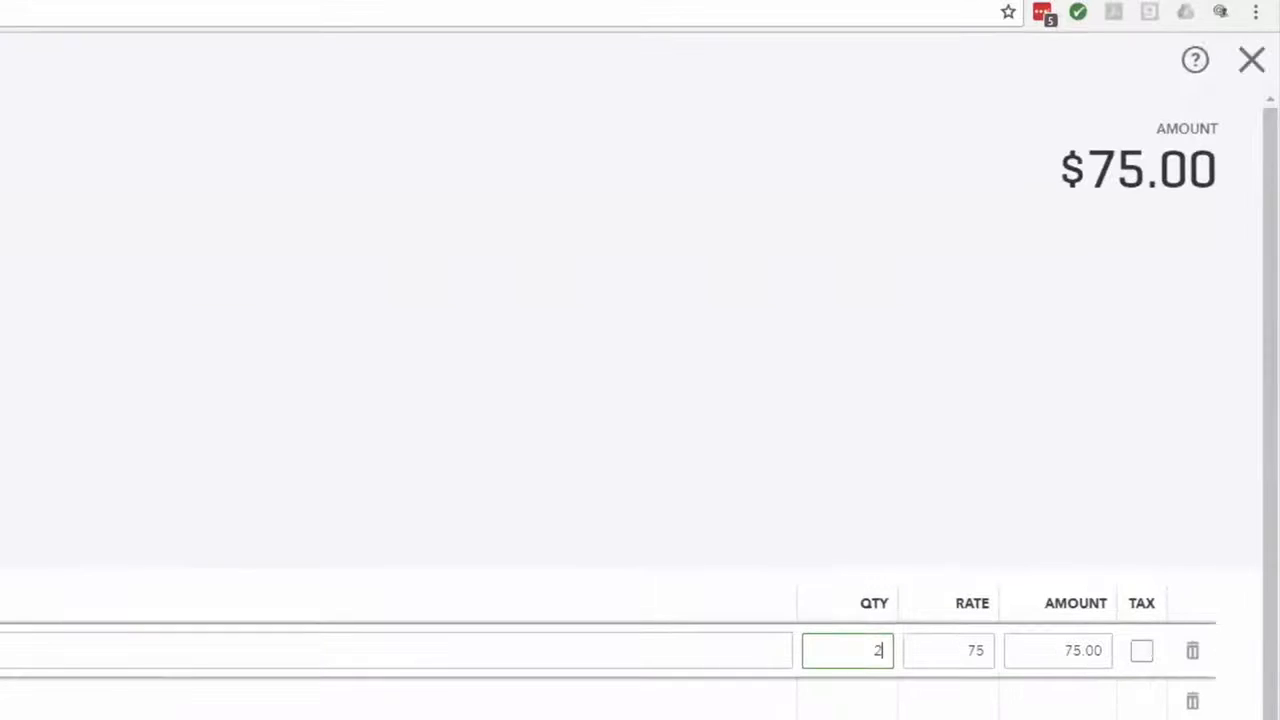
pyautogui.press('Tab')
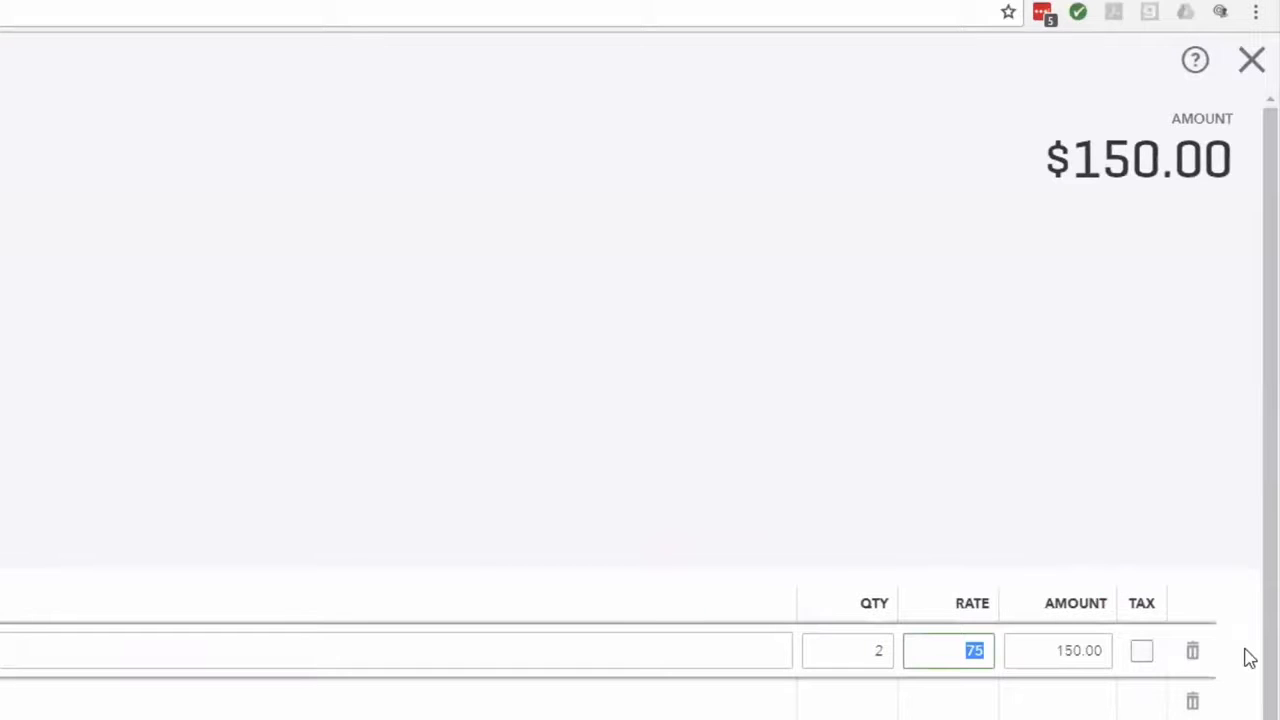
# Open the refund receipt's print preview, acknowledge the issued refund, and close the preview.
pyautogui.scroll(-2, 1248, 655)
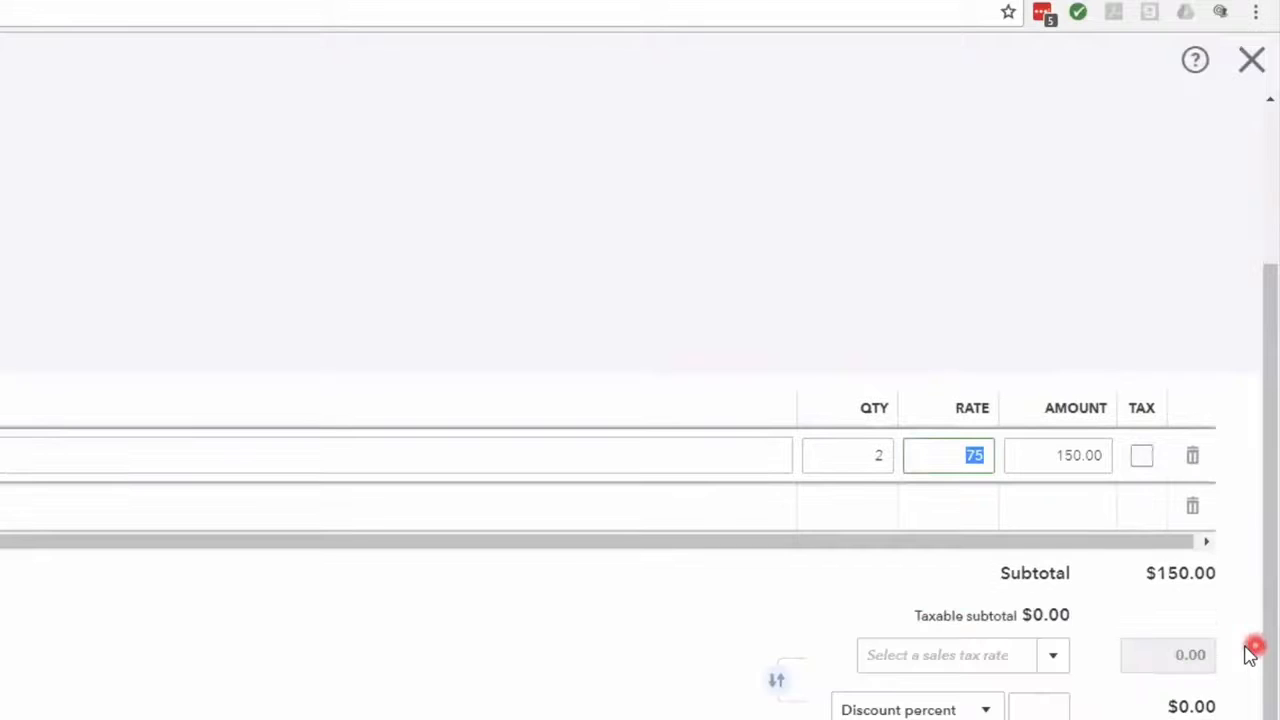
pyautogui.scroll(2, 1248, 655)
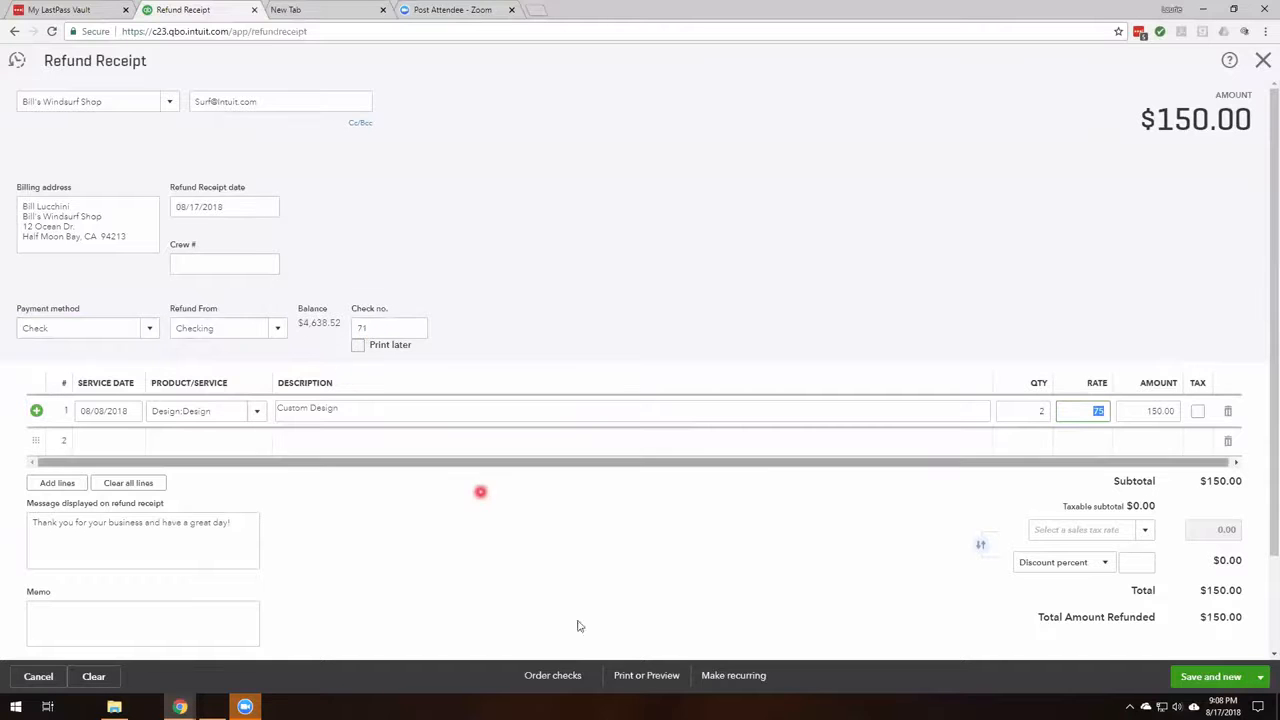
pyautogui.click(647, 678)
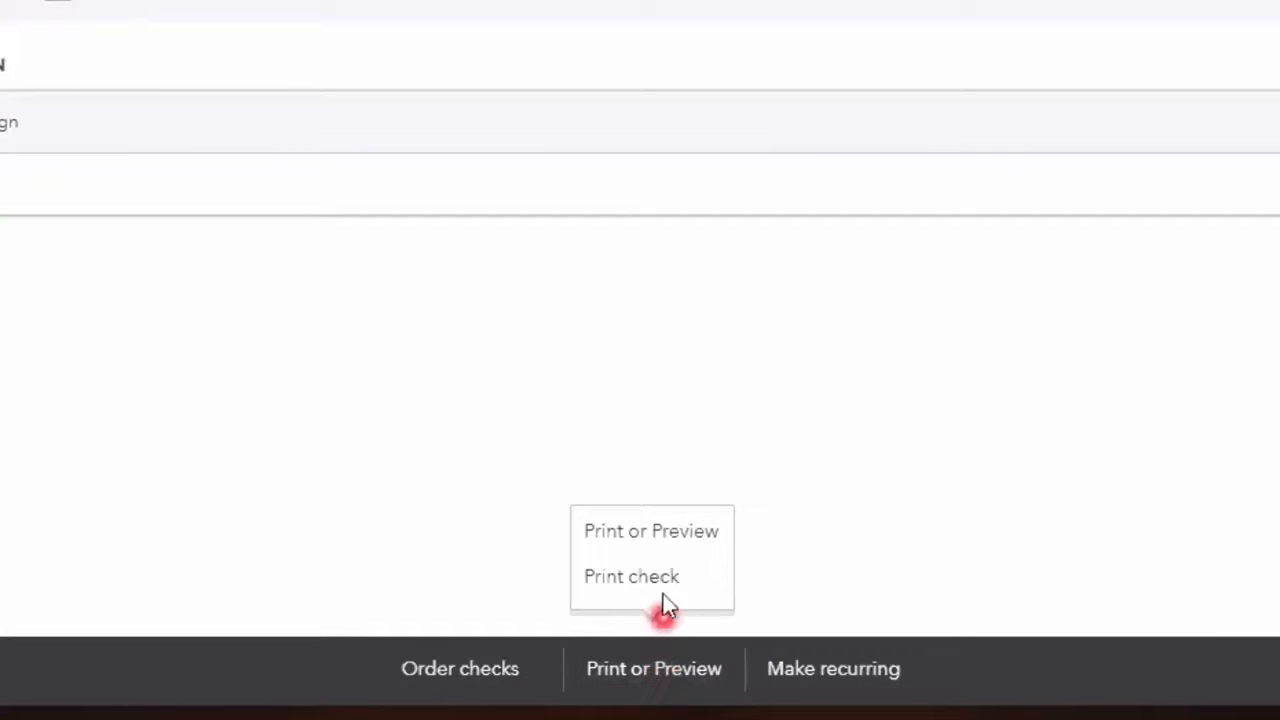
pyautogui.click(692, 537)
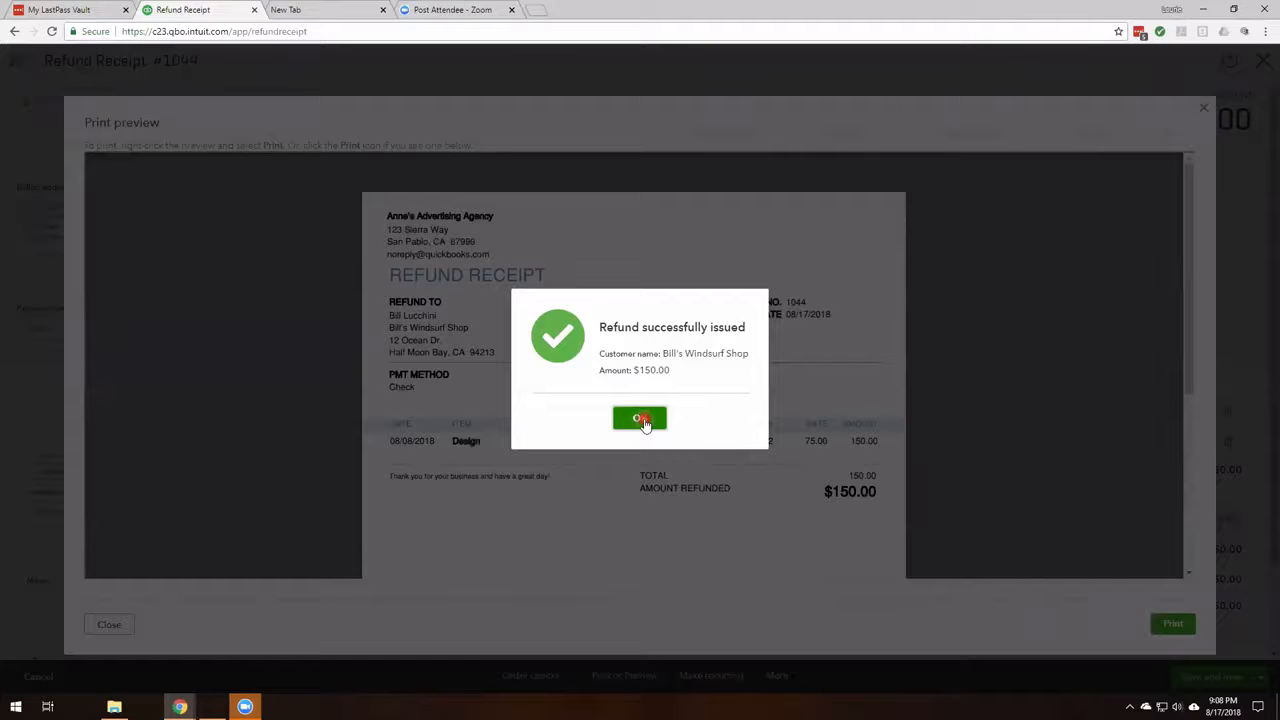
pyautogui.click(640, 419)
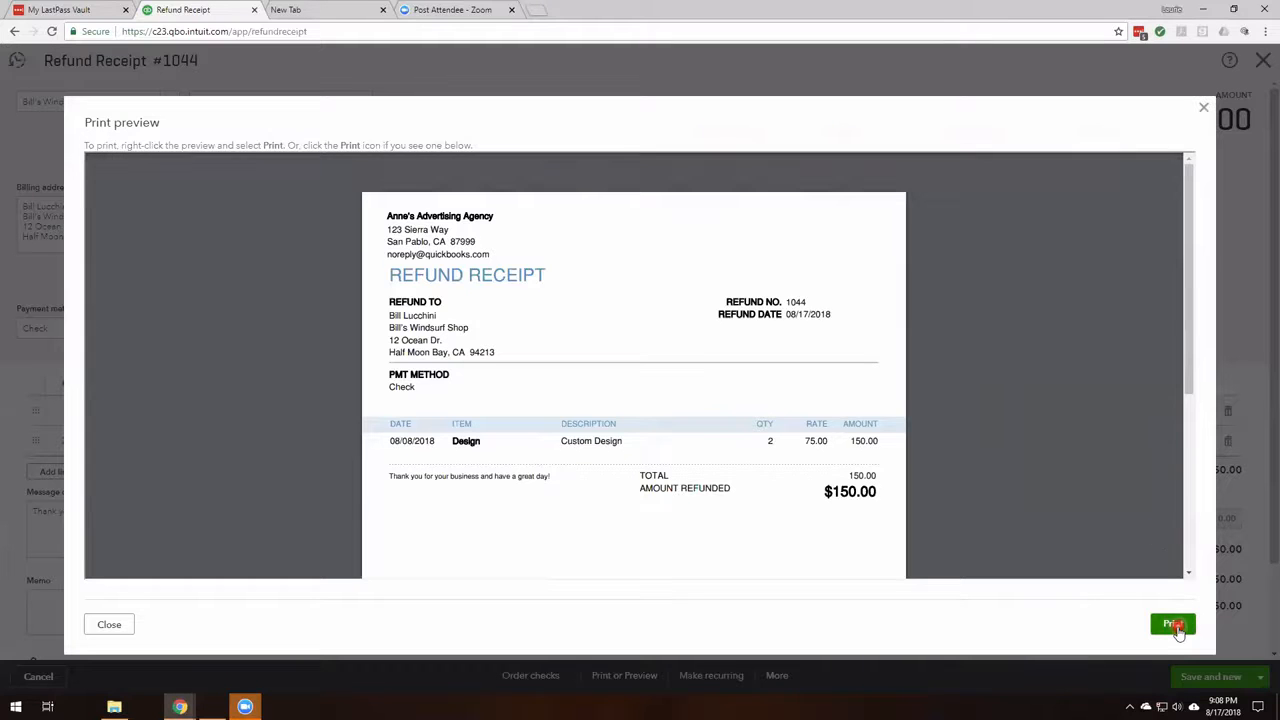
pyautogui.click(1206, 110)
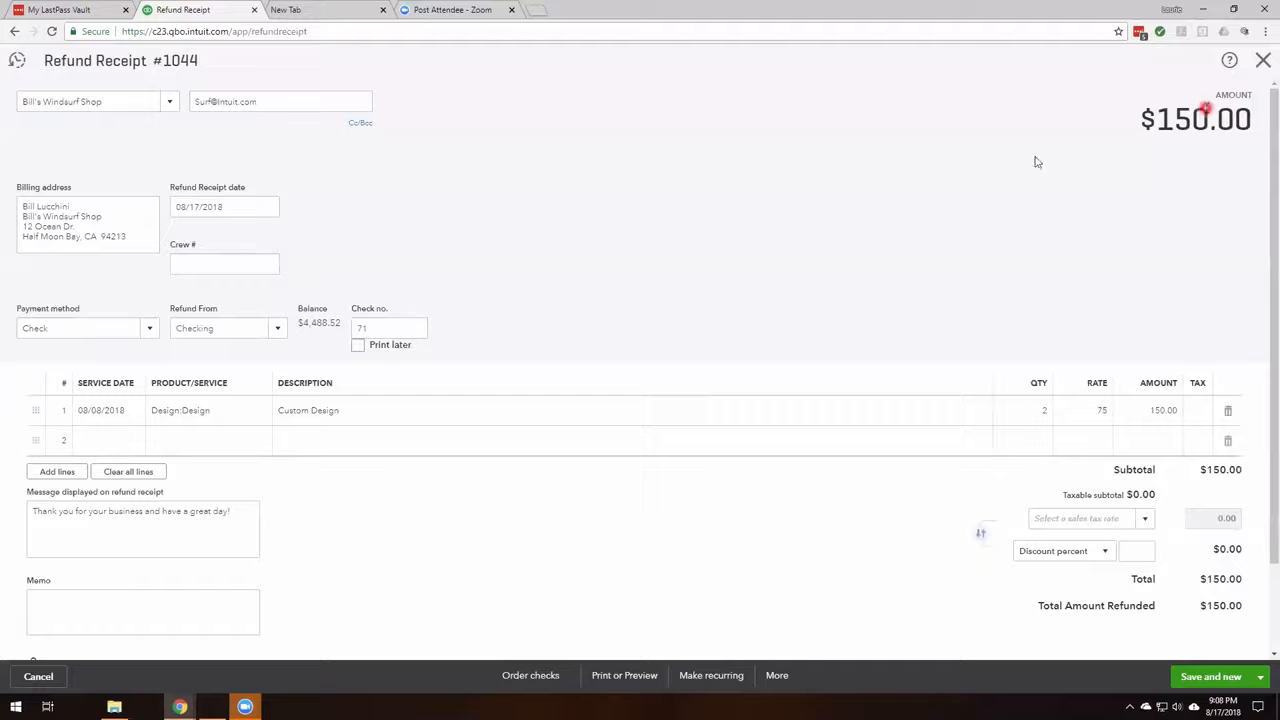
# Save and close the refund receipt.
pyautogui.click(1263, 681)
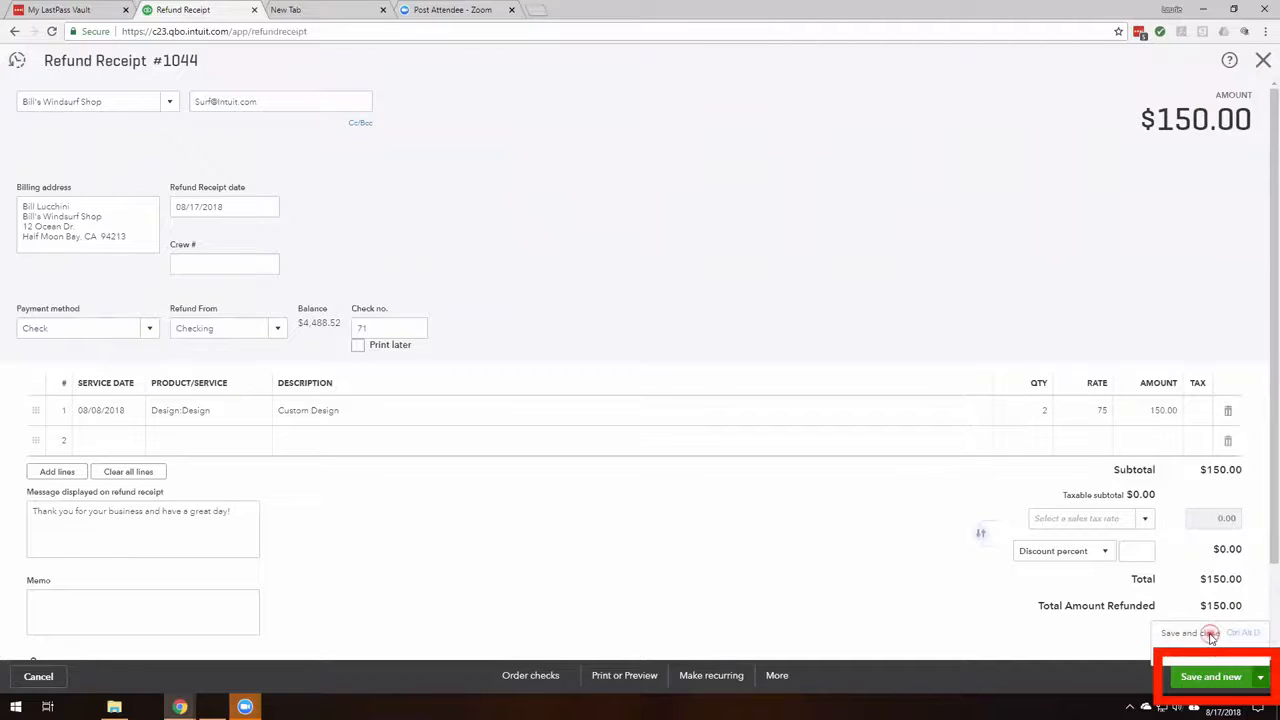
pyautogui.click(1210, 630)
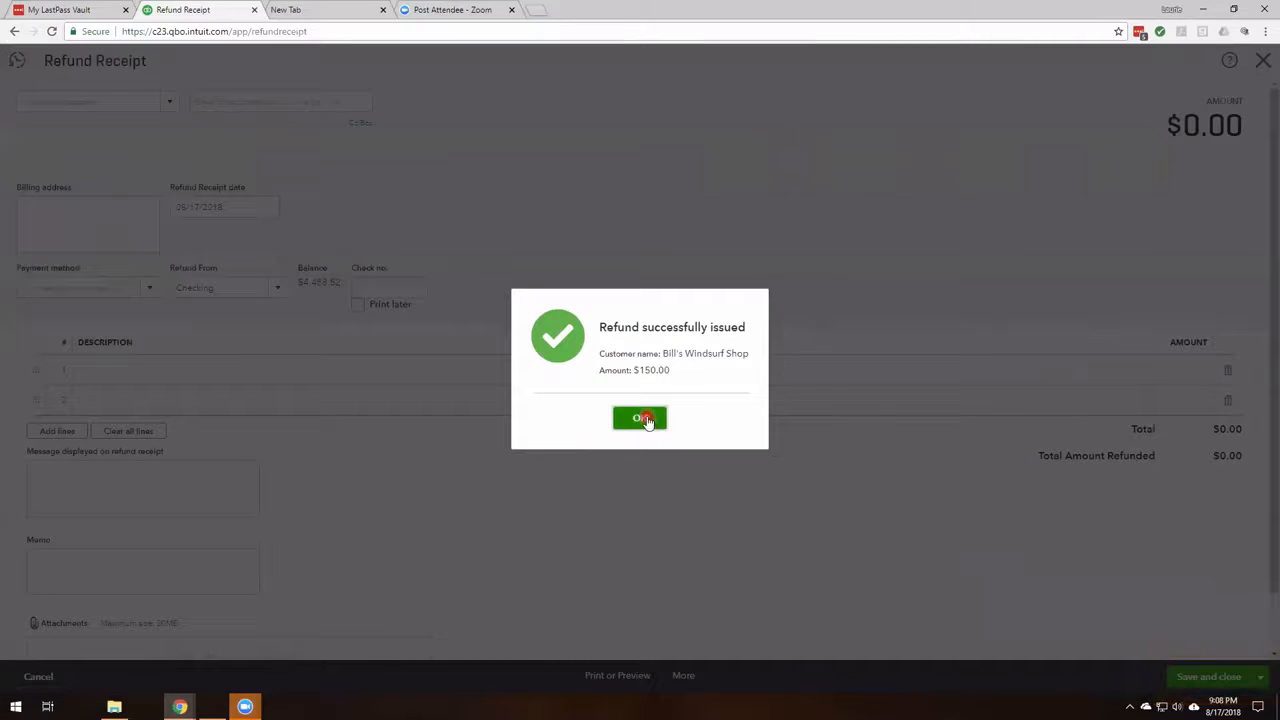
pyautogui.click(645, 419)
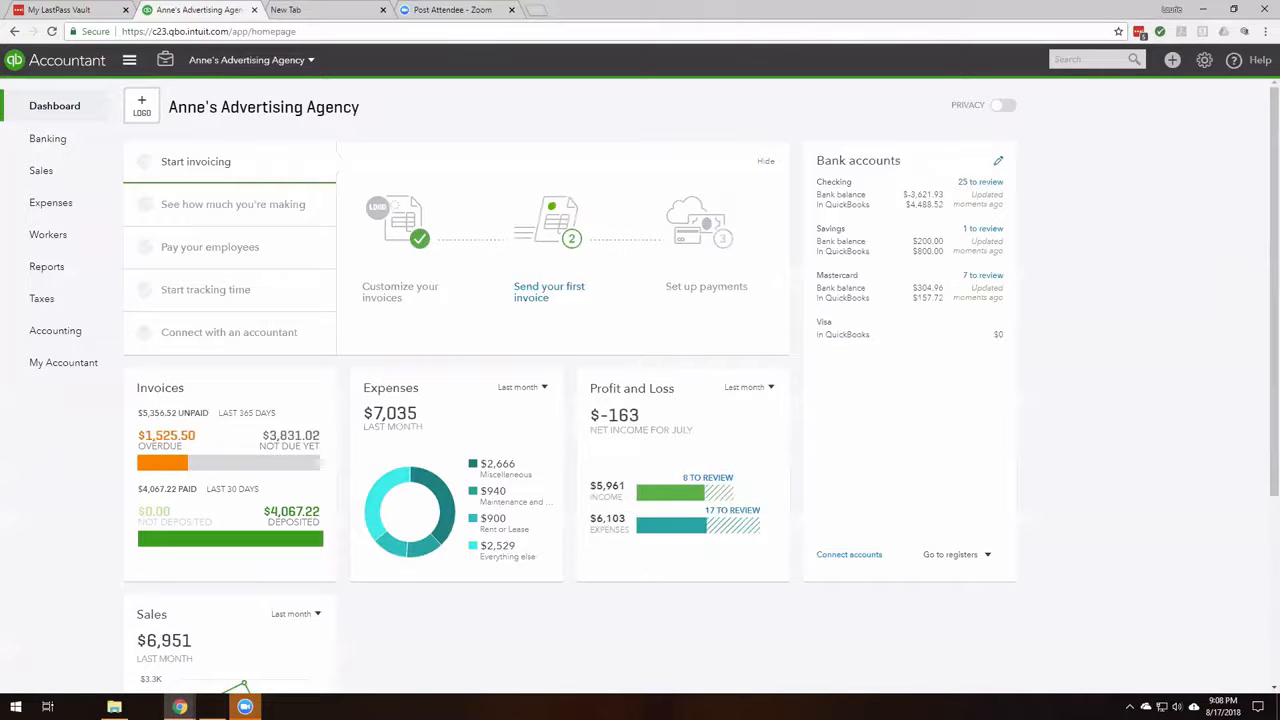
# Start a new delayed charge and pick the individual customer listed after Cool Cars.
pyautogui.click(1172, 60)
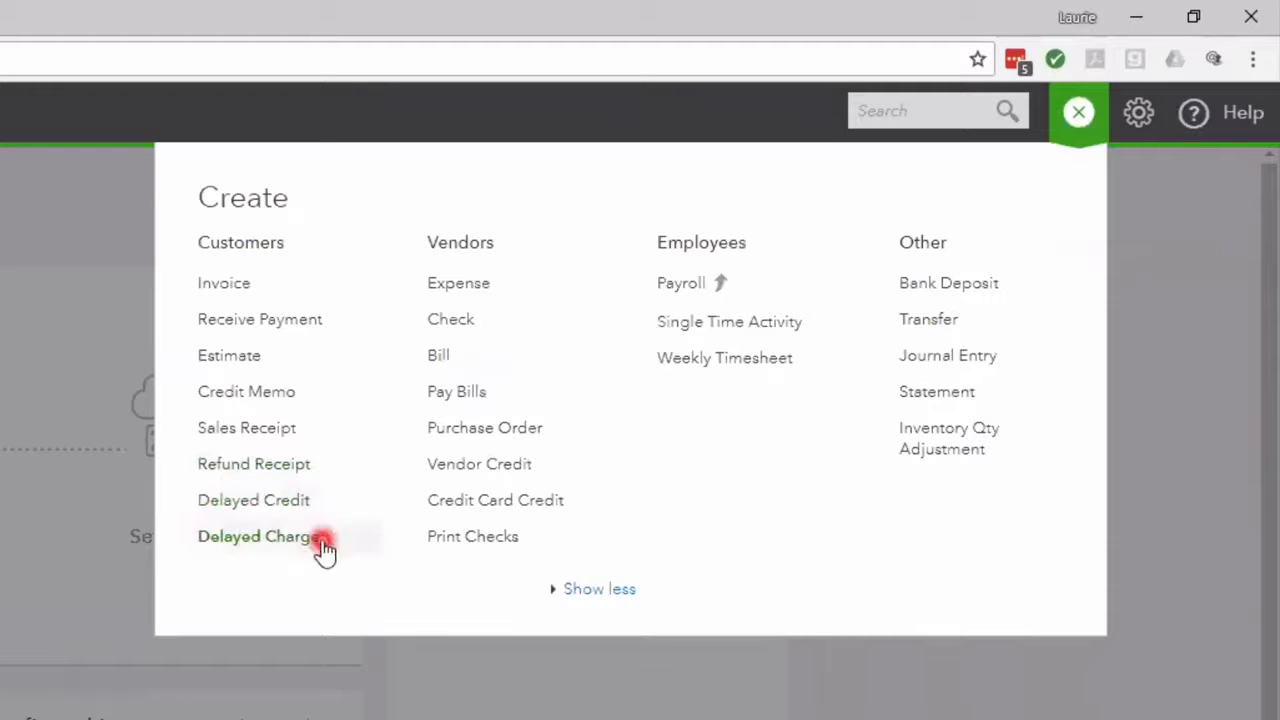
pyautogui.click(240, 540)
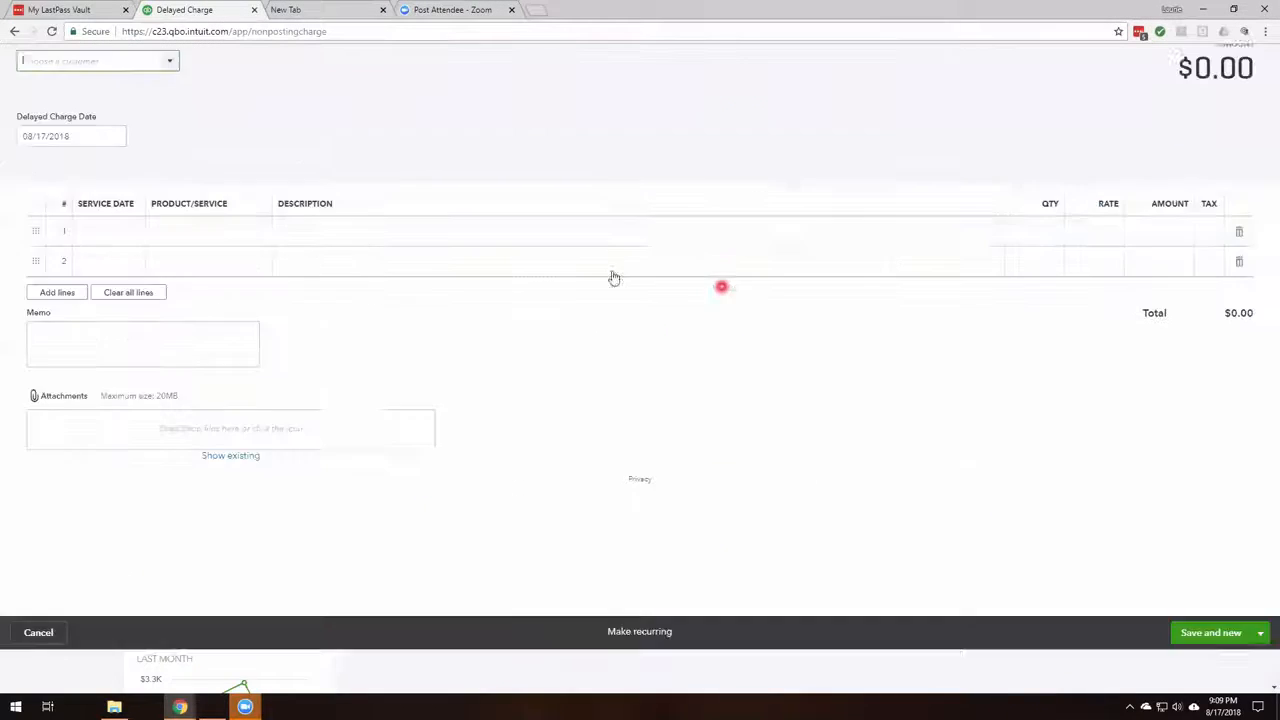
pyautogui.click(170, 106)
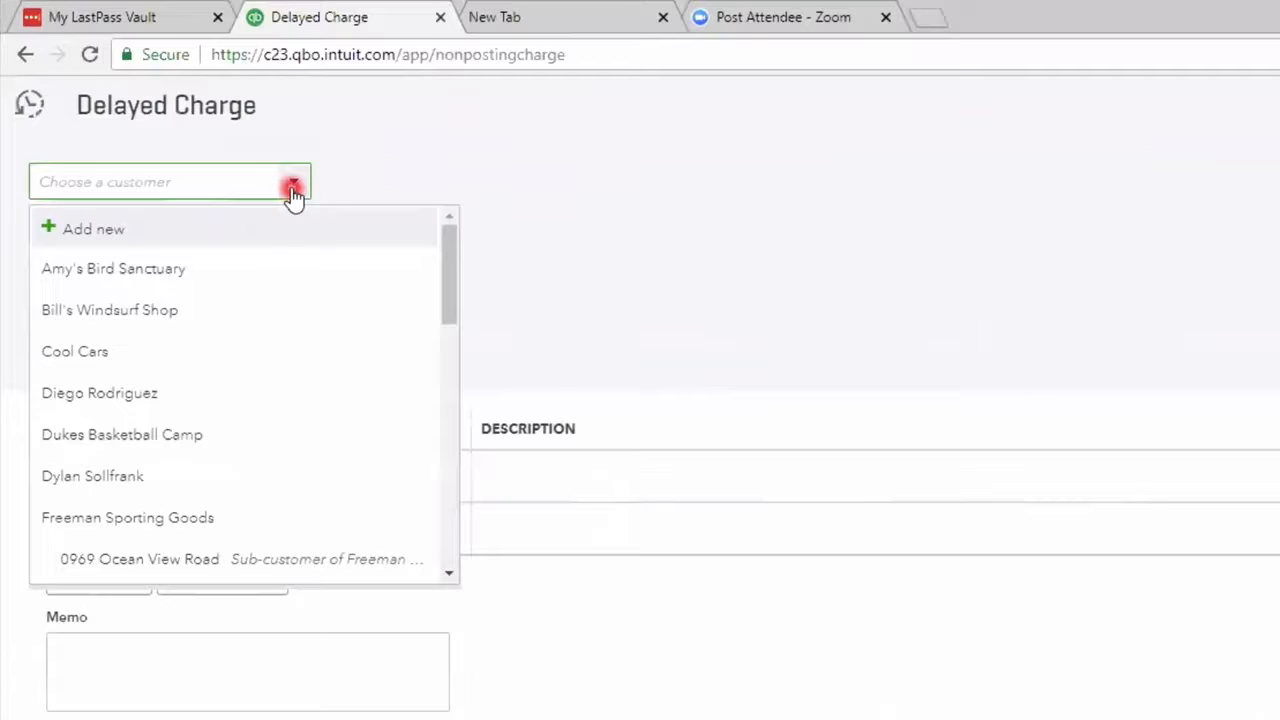
pyautogui.click(116, 405)
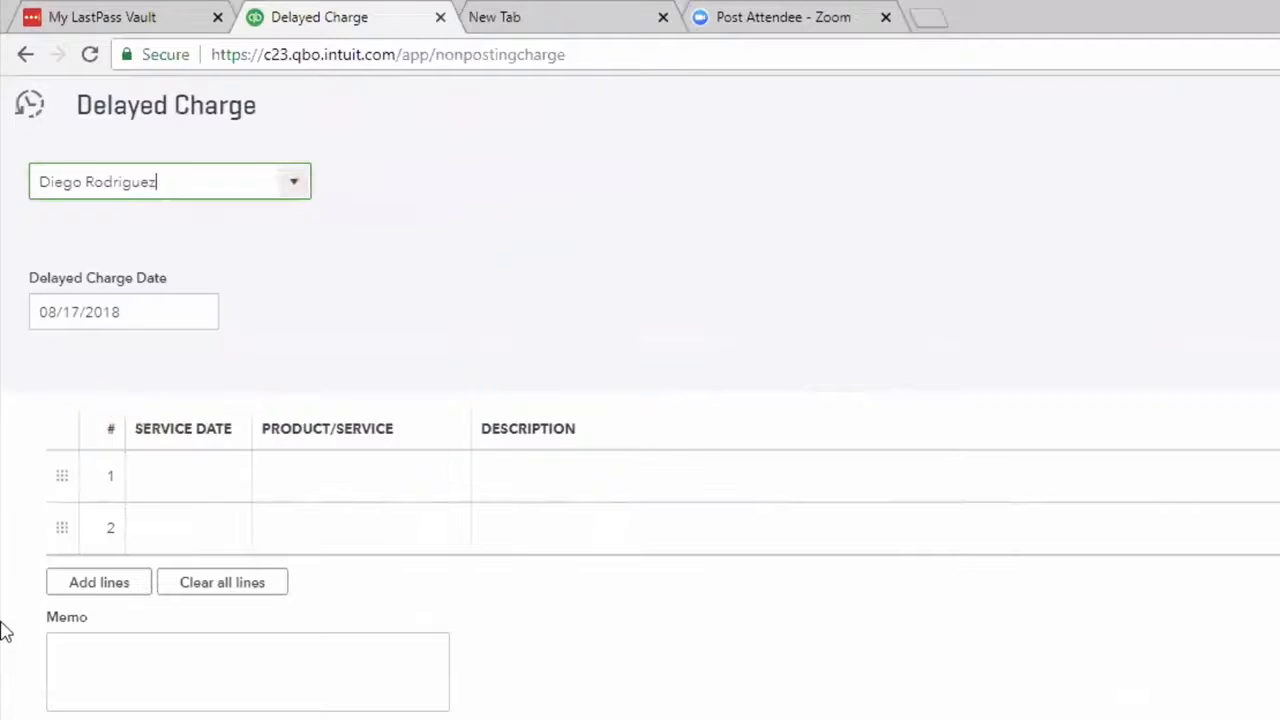
# Set the delayed charge date and line 1 service date to 09/18/2018.
pyautogui.click(166, 309)
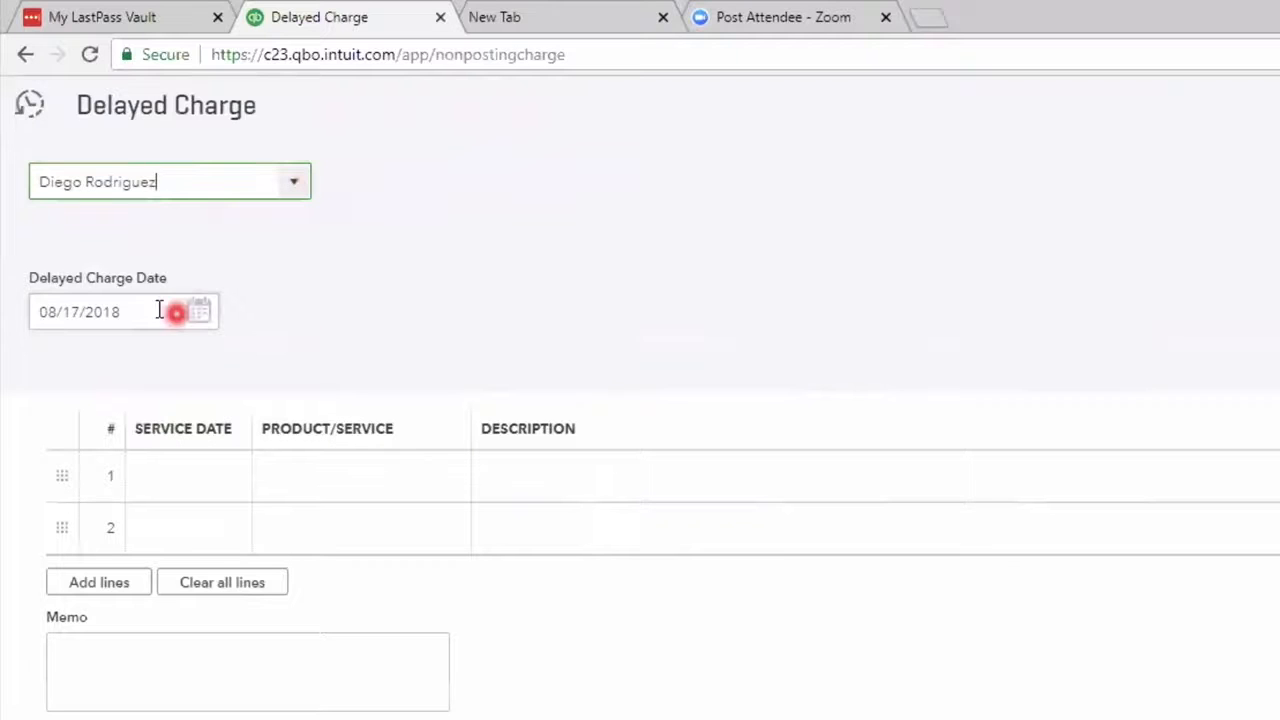
pyautogui.write('0918')
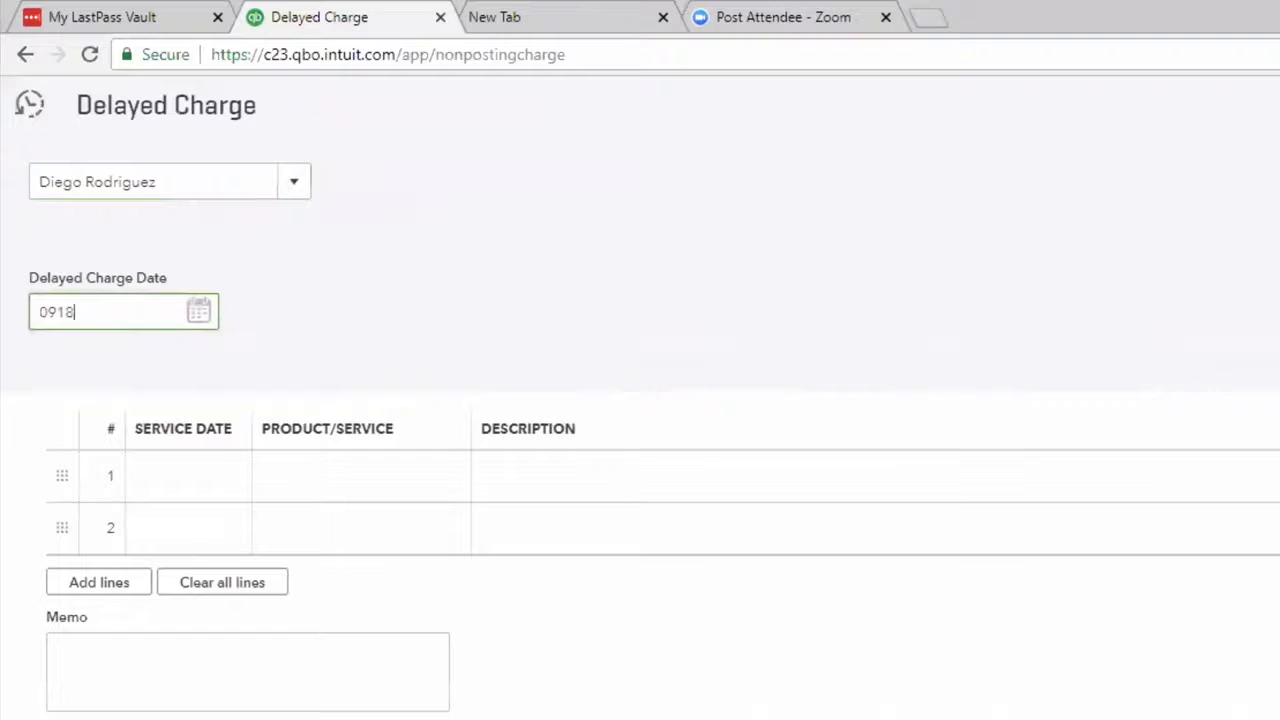
pyautogui.press('Tab')
pyautogui.write('0')
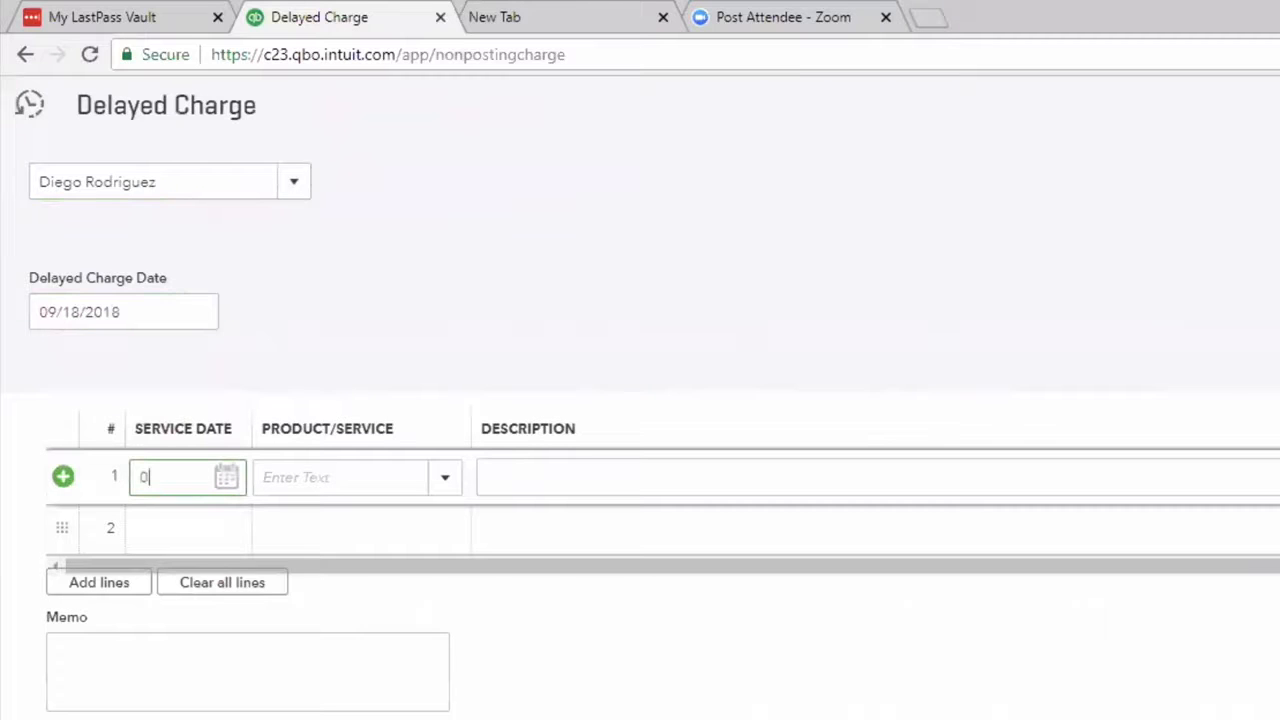
pyautogui.write('9/18/2018')
pyautogui.press('Tab')
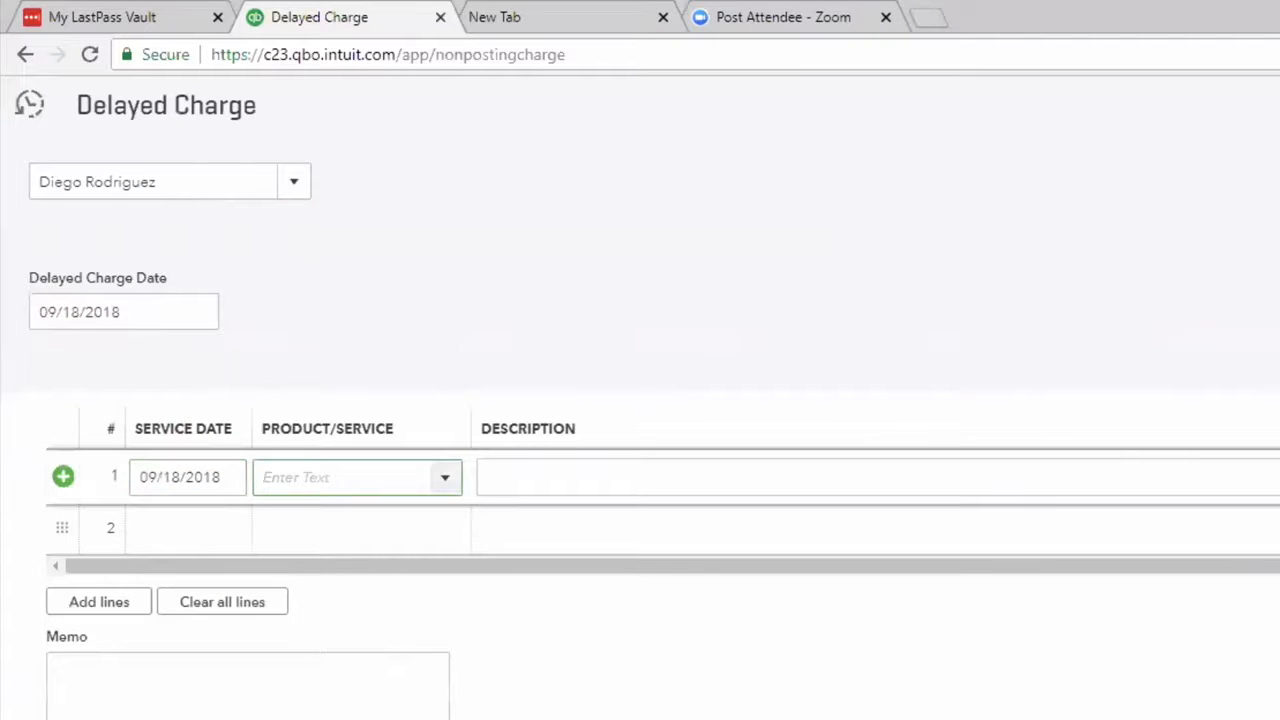
# Fill line 1 with product Design:Design and quantity 1, then save and start a new delayed charge.
pyautogui.write('d')
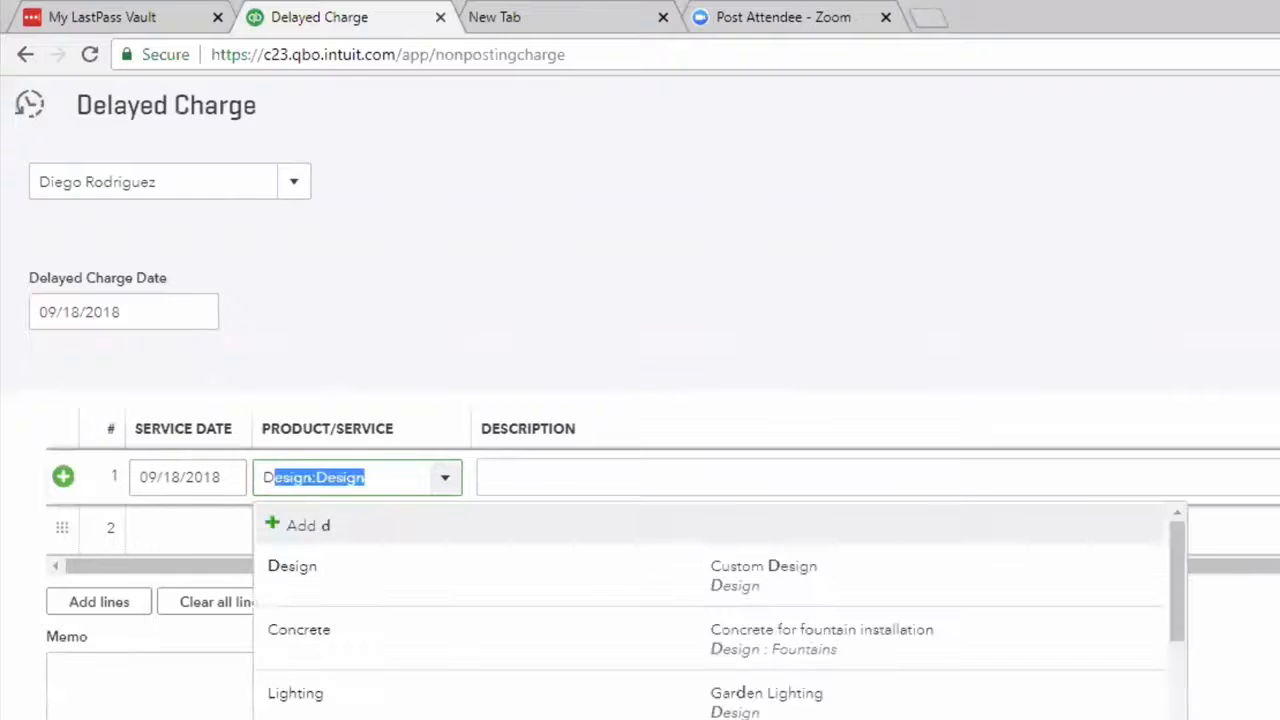
pyautogui.press('Tab')
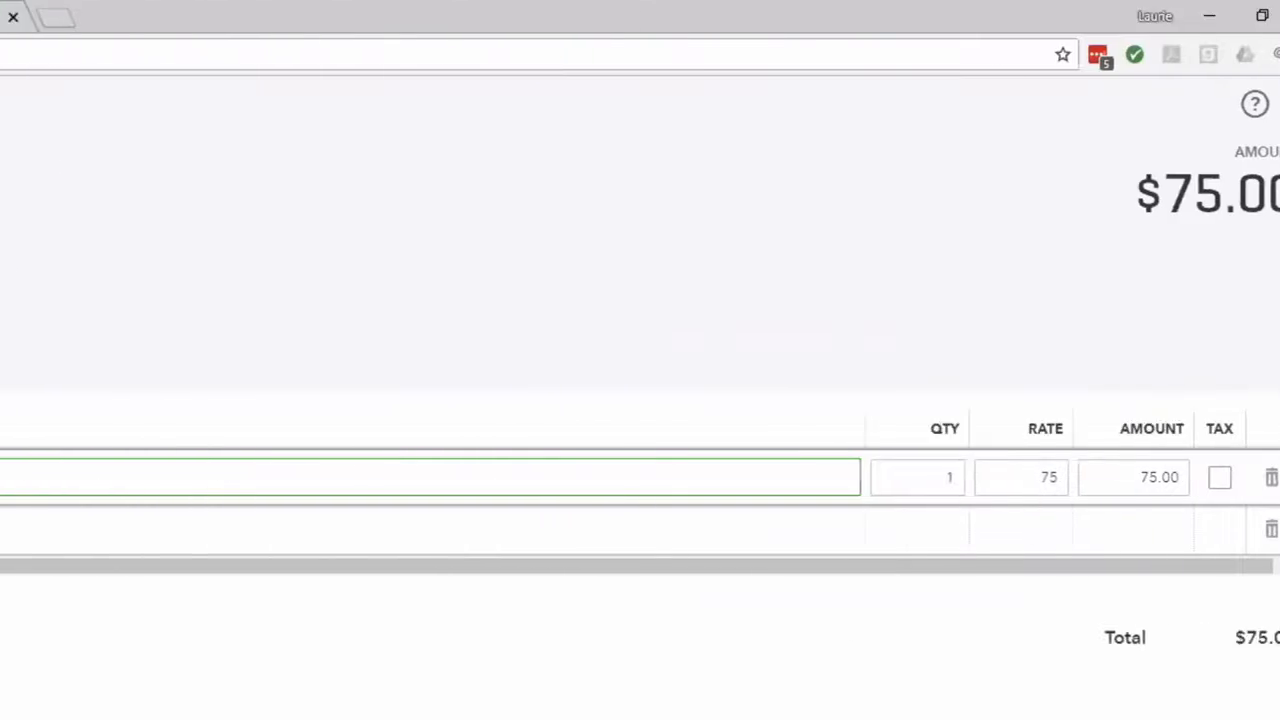
pyautogui.press('Tab')
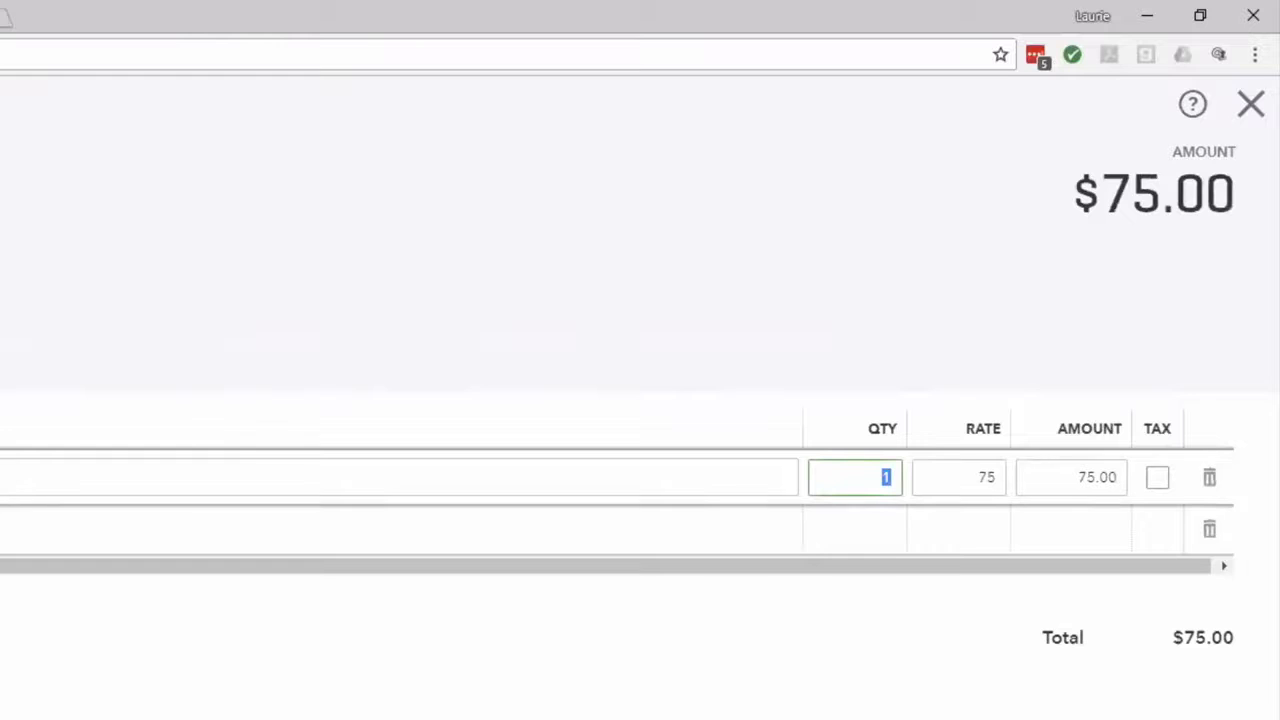
pyautogui.press('Tab')
pyautogui.press('Tab')
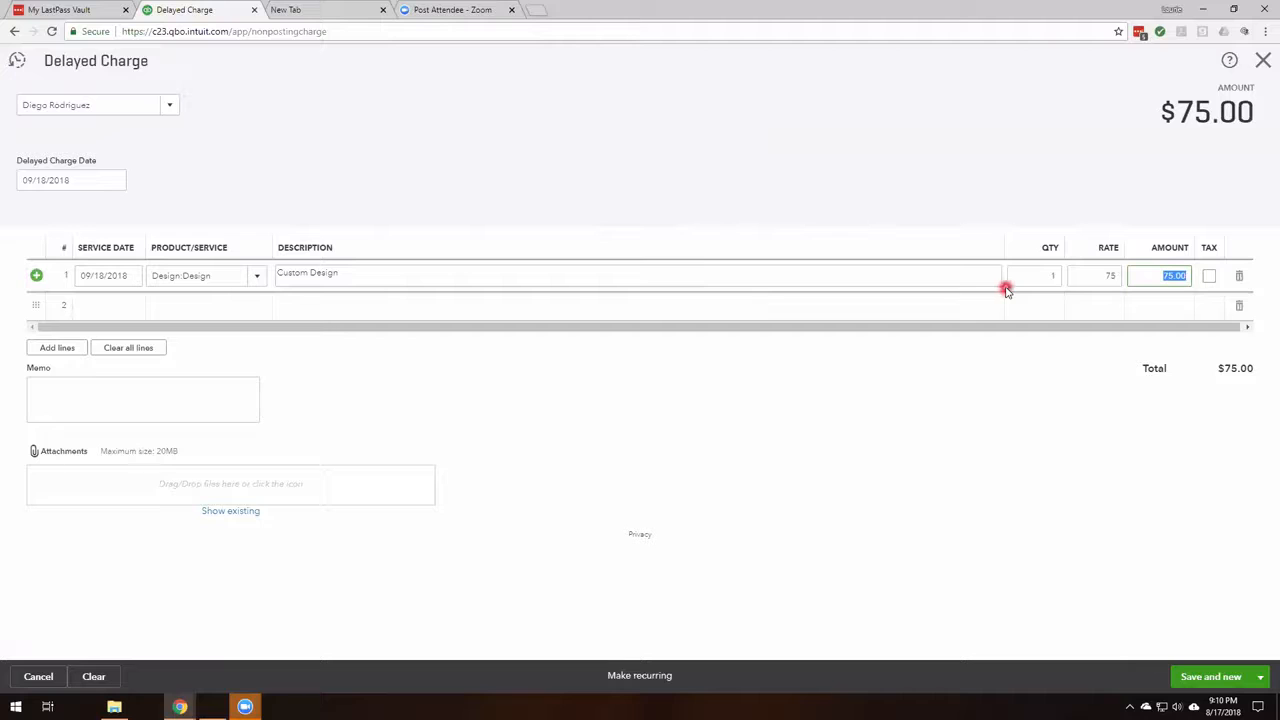
pyautogui.click(1232, 685)
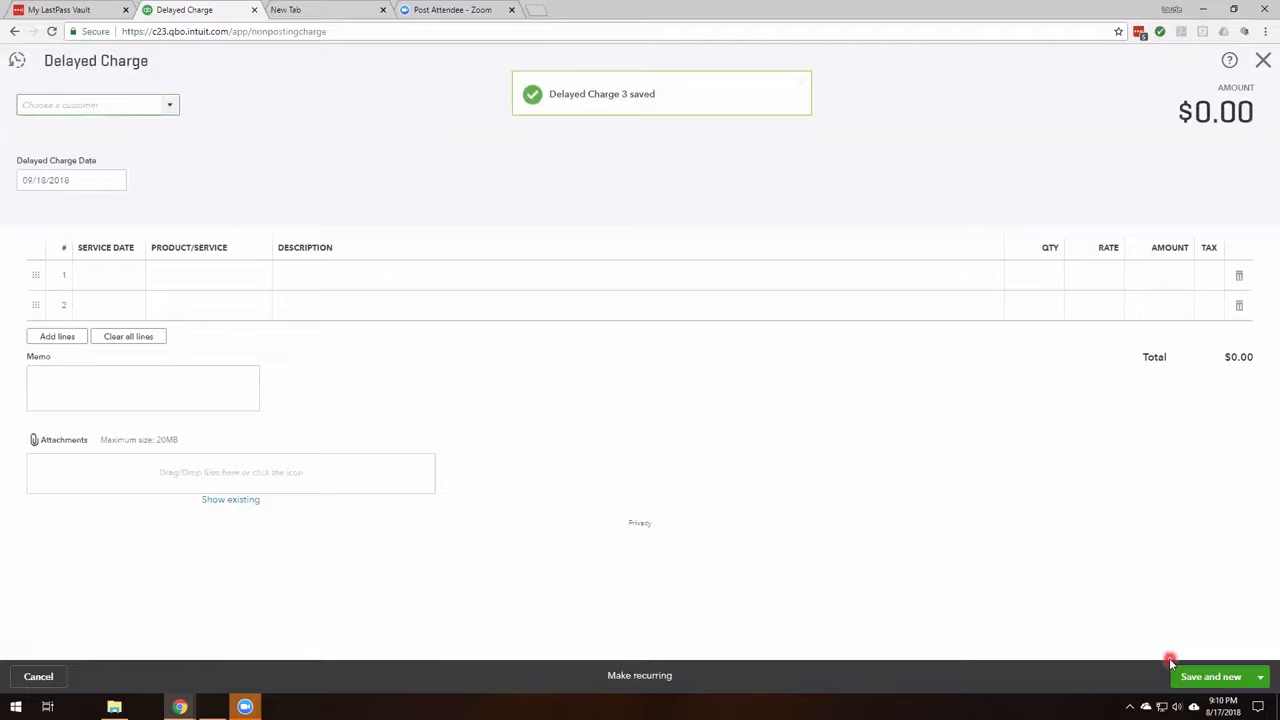
# Select the same individual customer for the new delayed charge.
pyautogui.write('Rondonuwu Fruit and Vegi')
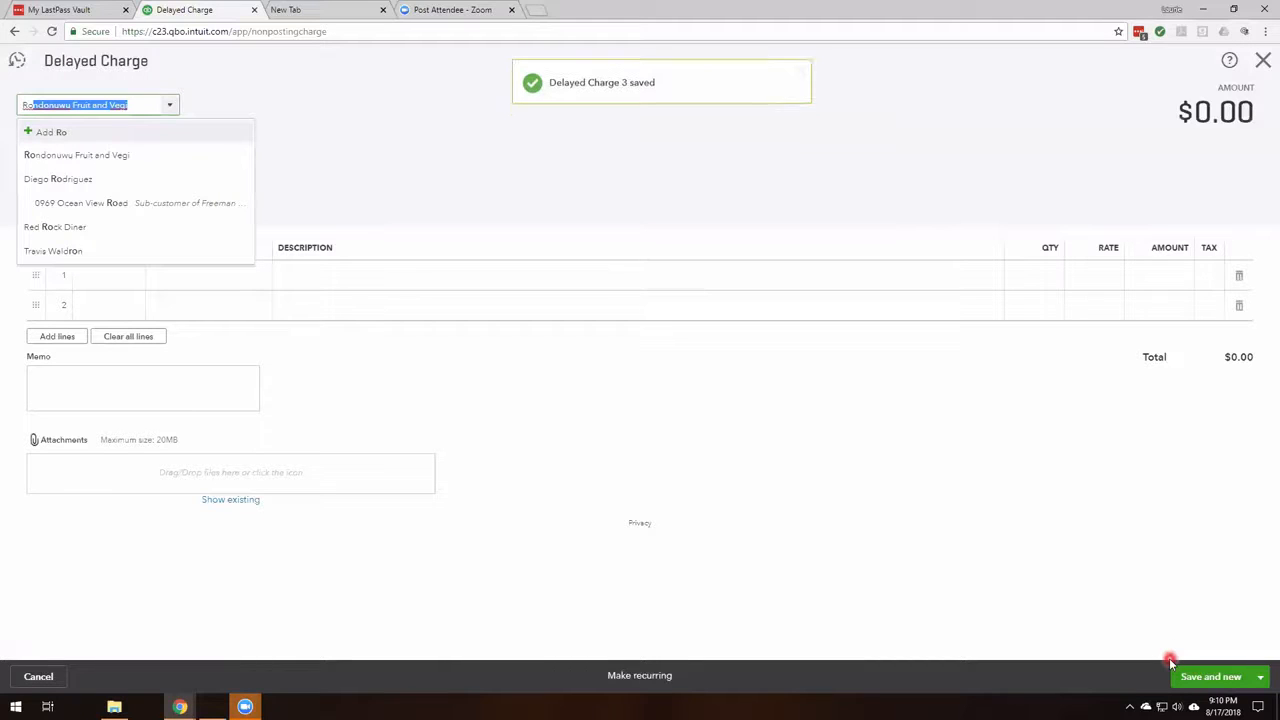
pyautogui.click(110, 185)
pyautogui.click(87, 182)
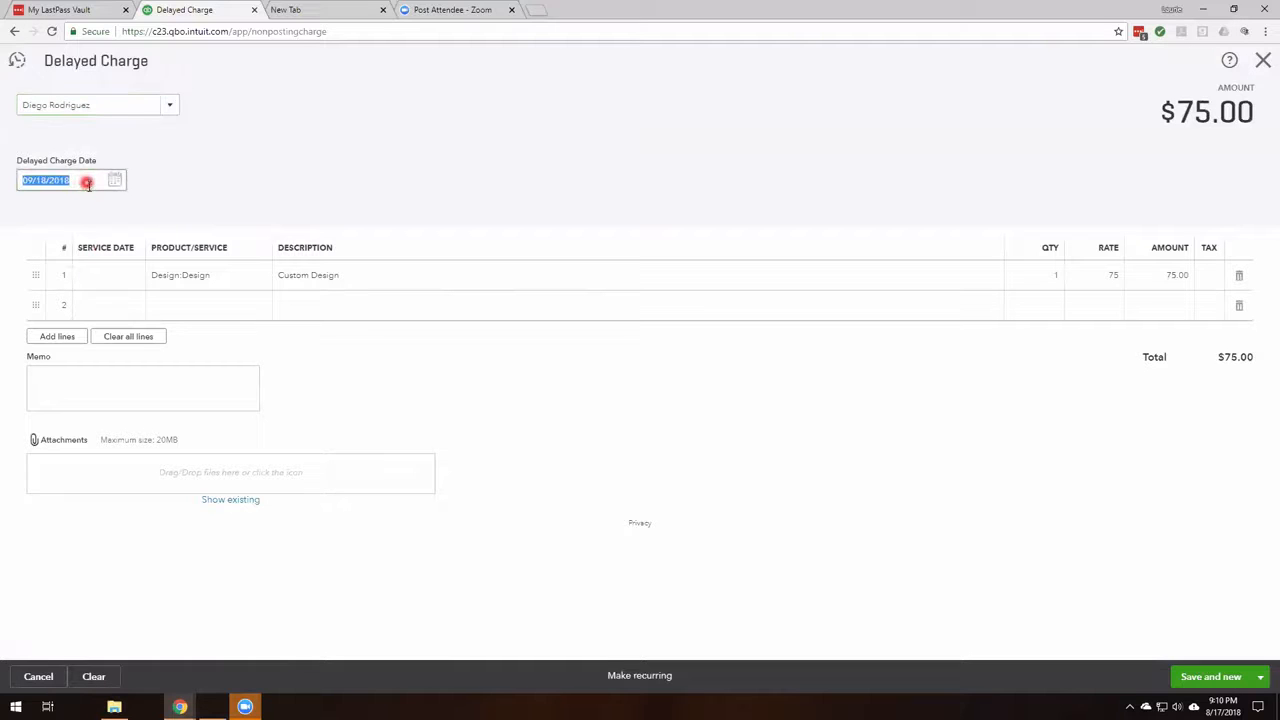
# Set the delayed charge date and line 1 service date to 09/19/2018.
pyautogui.press('+')
pyautogui.press('Tab')
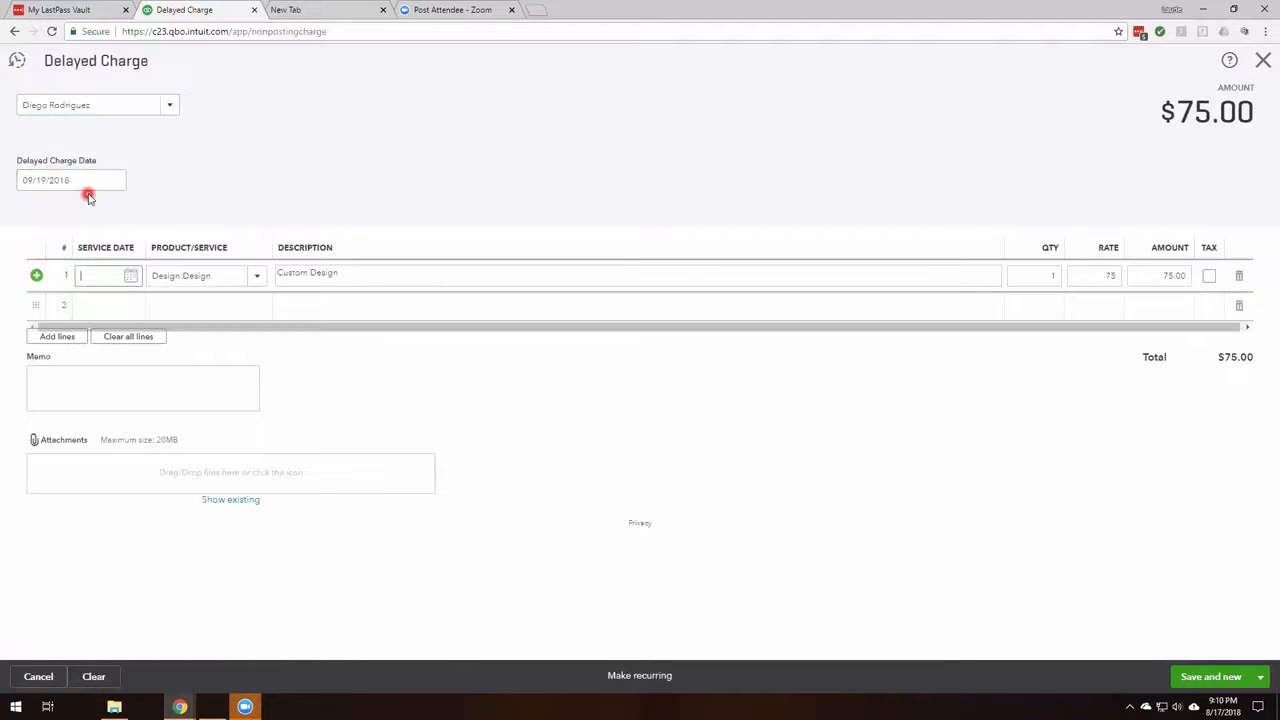
pyautogui.write('09/19/2018')
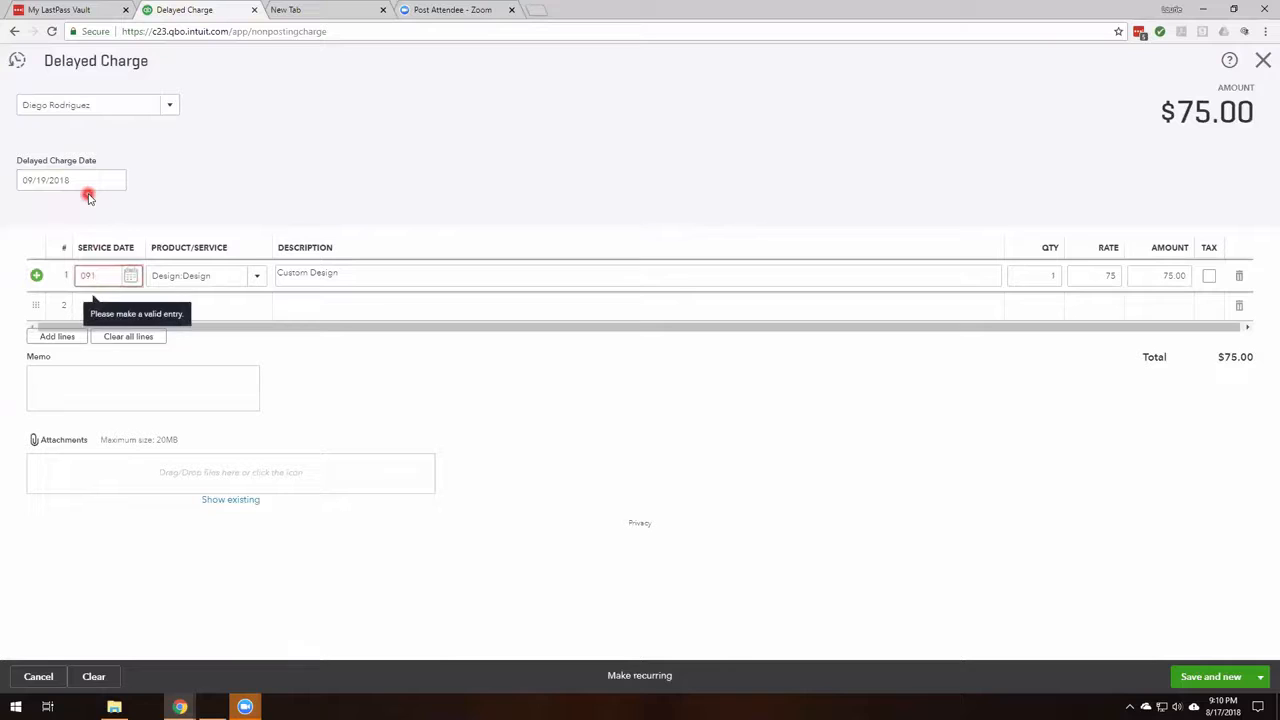
pyautogui.press('Tab')
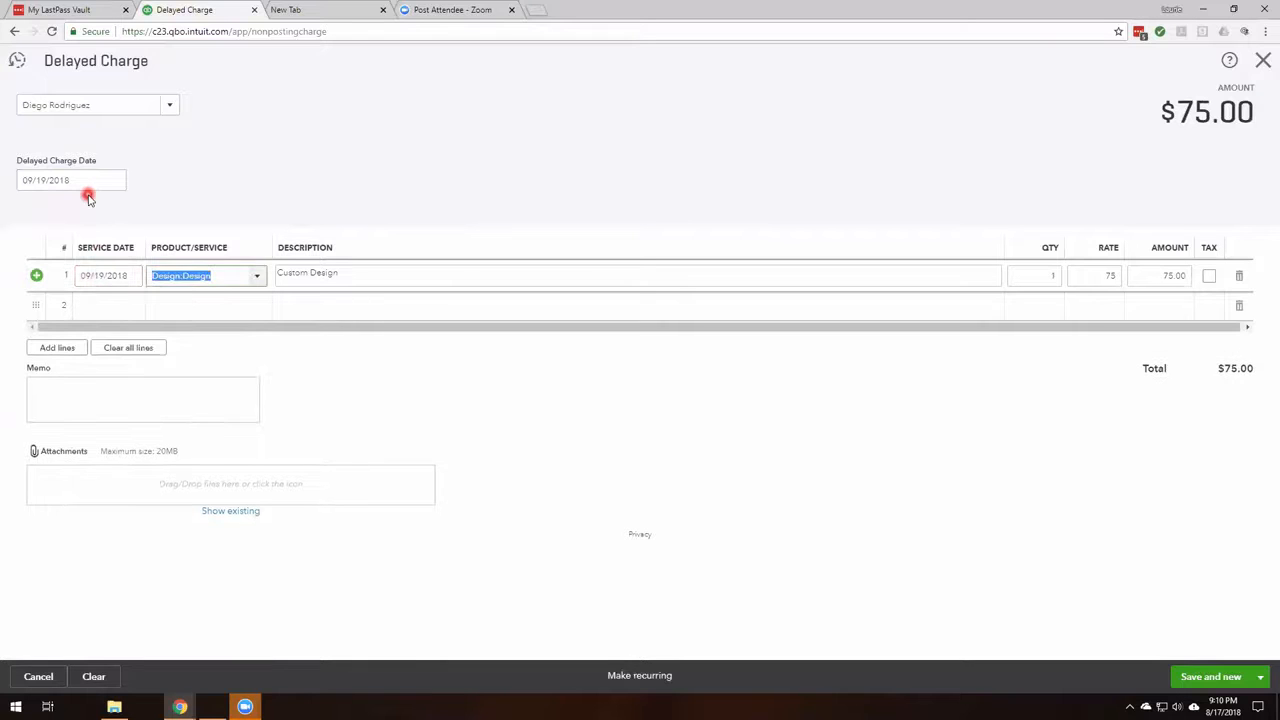
# Set line 1 quantity to 2, then save the delayed charge and start a new one.
pyautogui.press('Tab')
pyautogui.press('Tab')
pyautogui.write('2')
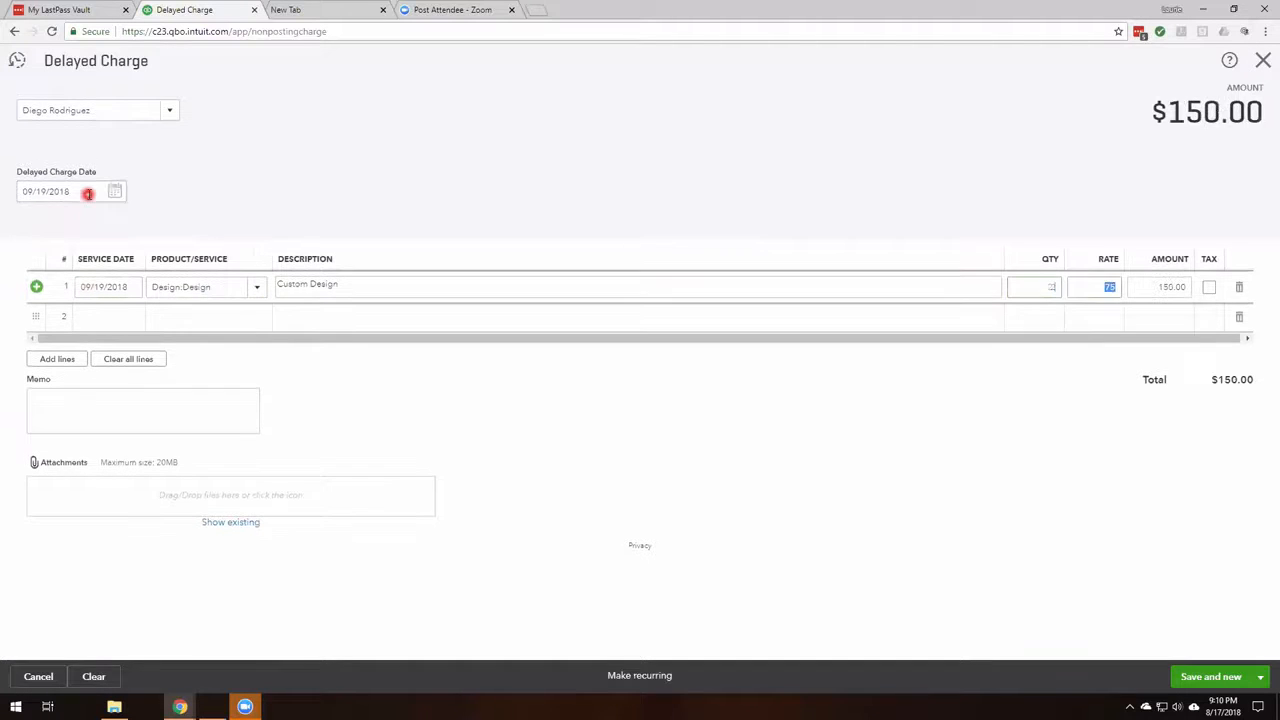
pyautogui.press('Tab')
pyautogui.click(941, 392)
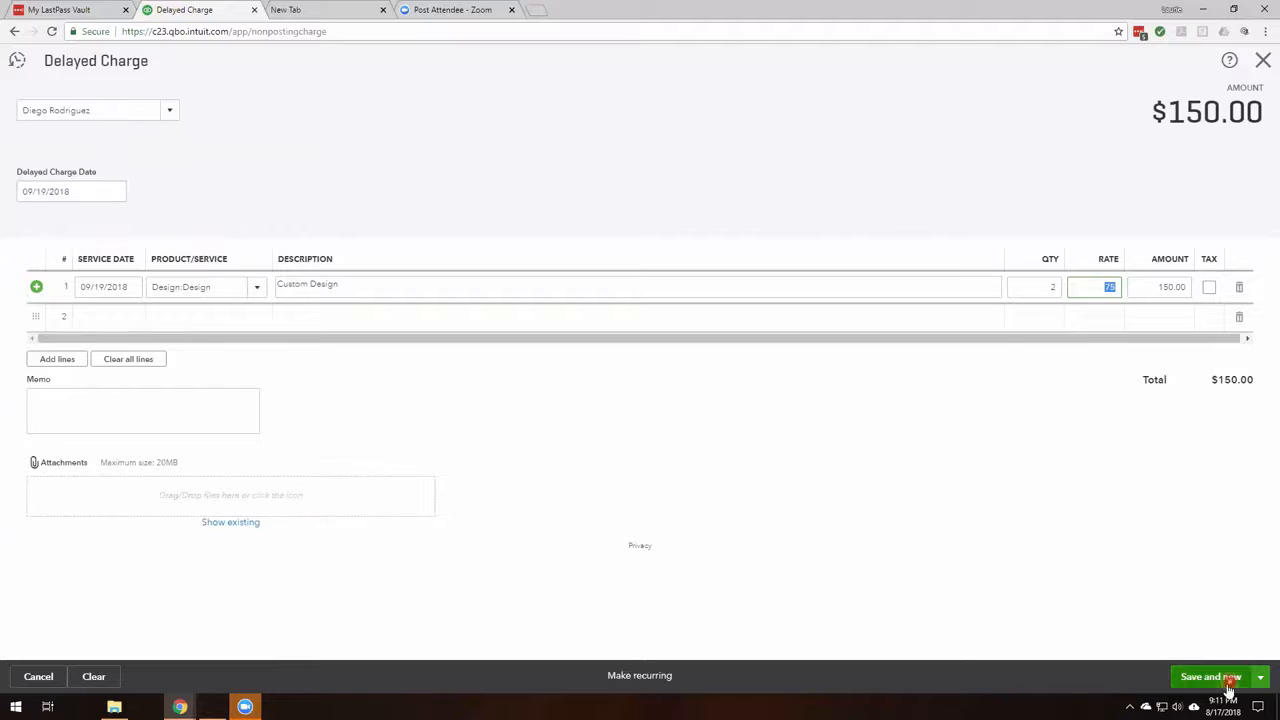
pyautogui.click(1260, 677)
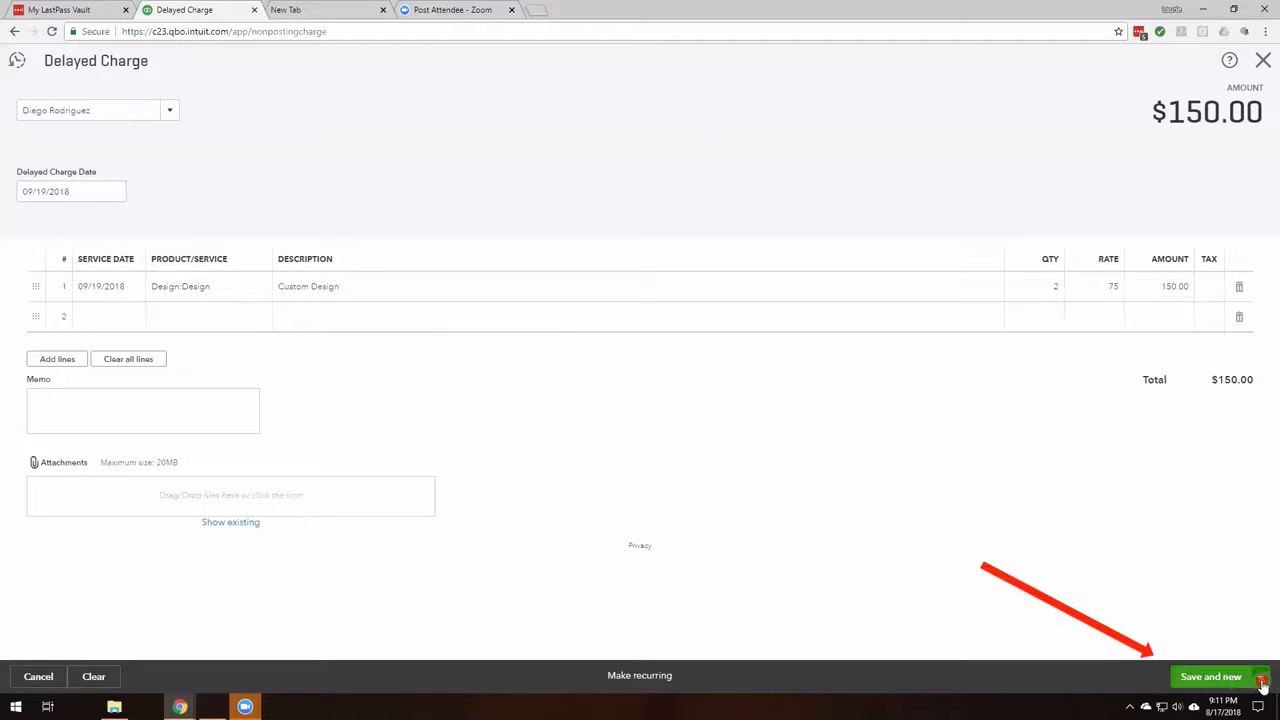
pyautogui.click(1231, 656)
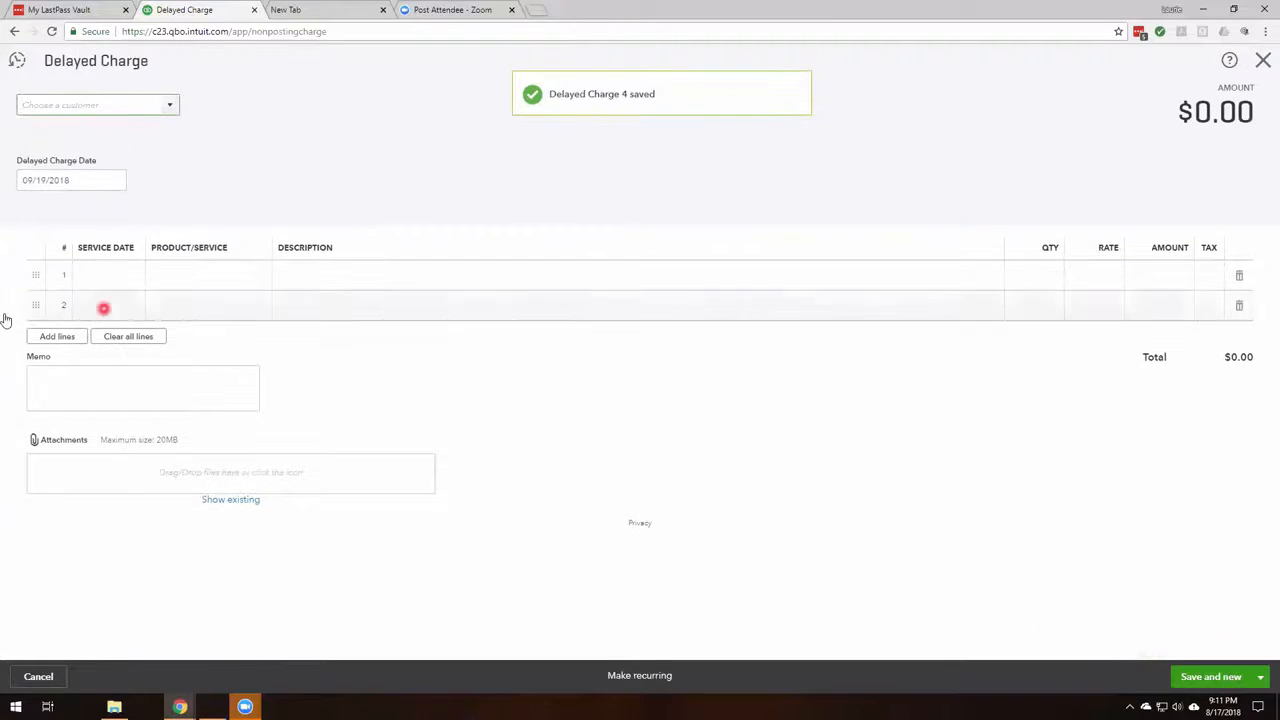
# Close the blank delayed charge, create an invoice for the same individual customer, and add delayed Charge #3 to it.
pyautogui.click(1263, 60)
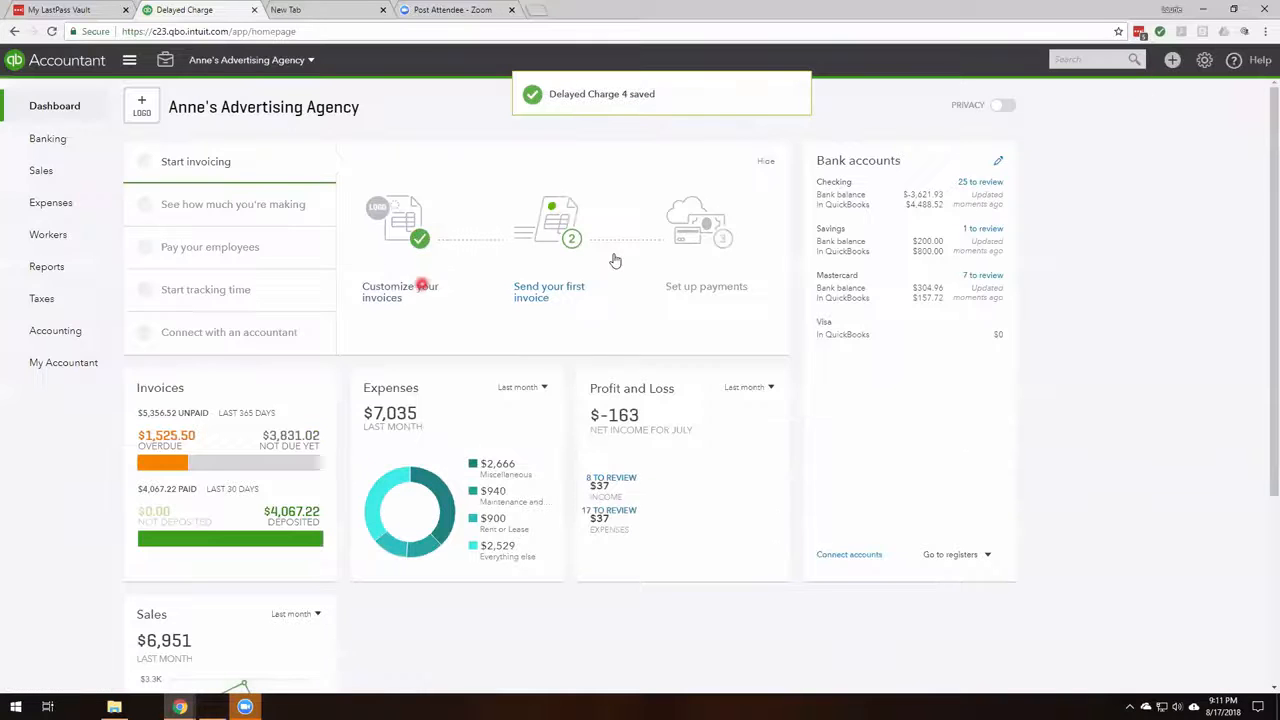
pyautogui.click(1174, 62)
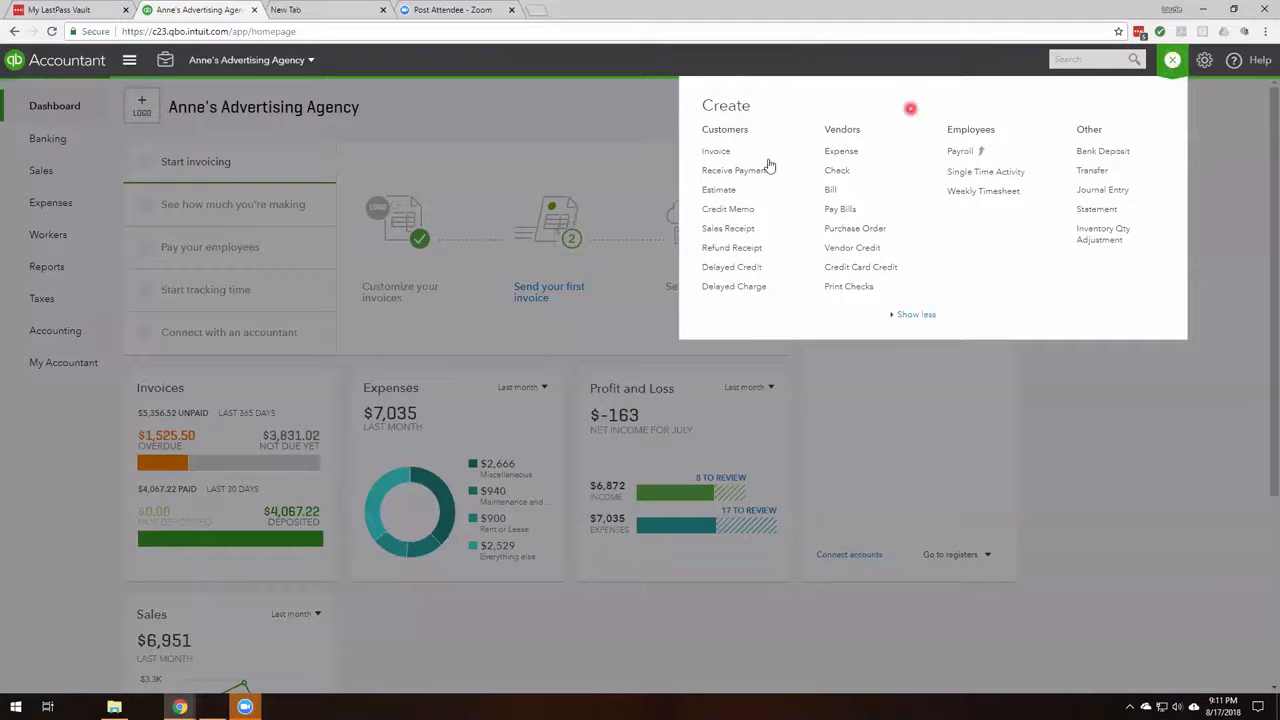
pyautogui.click(719, 152)
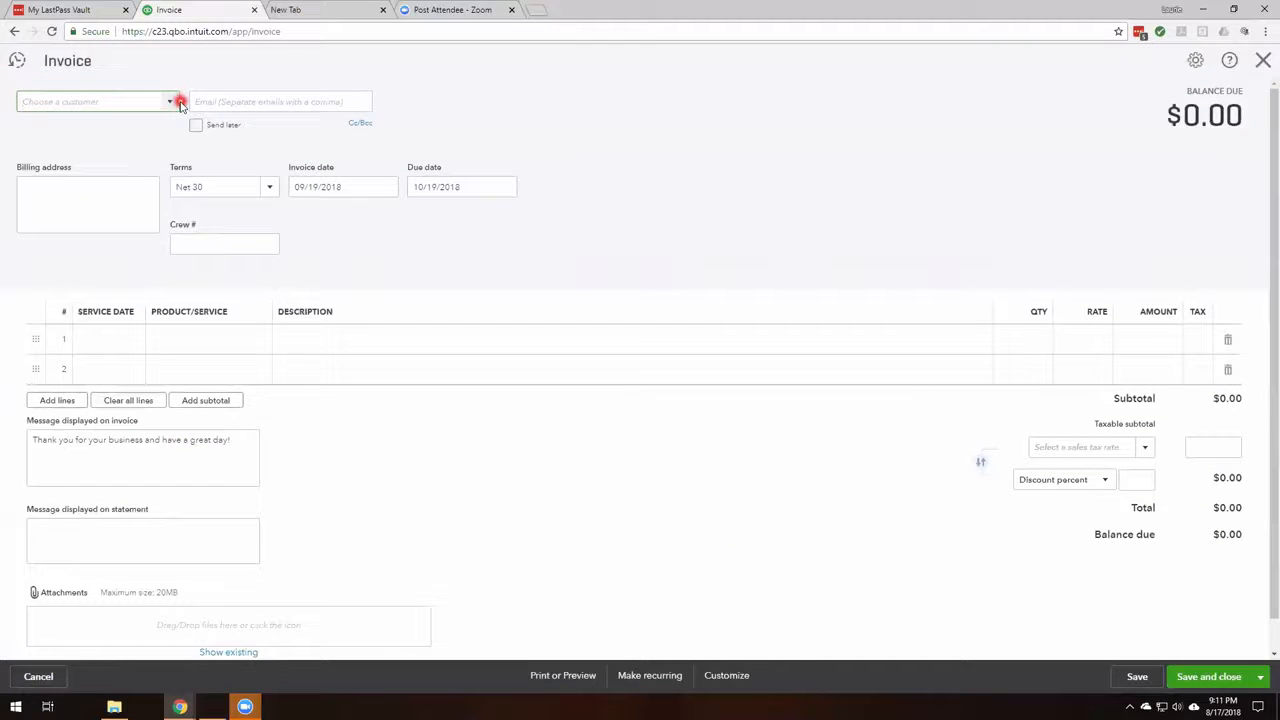
pyautogui.write('Diego Rodriguez')
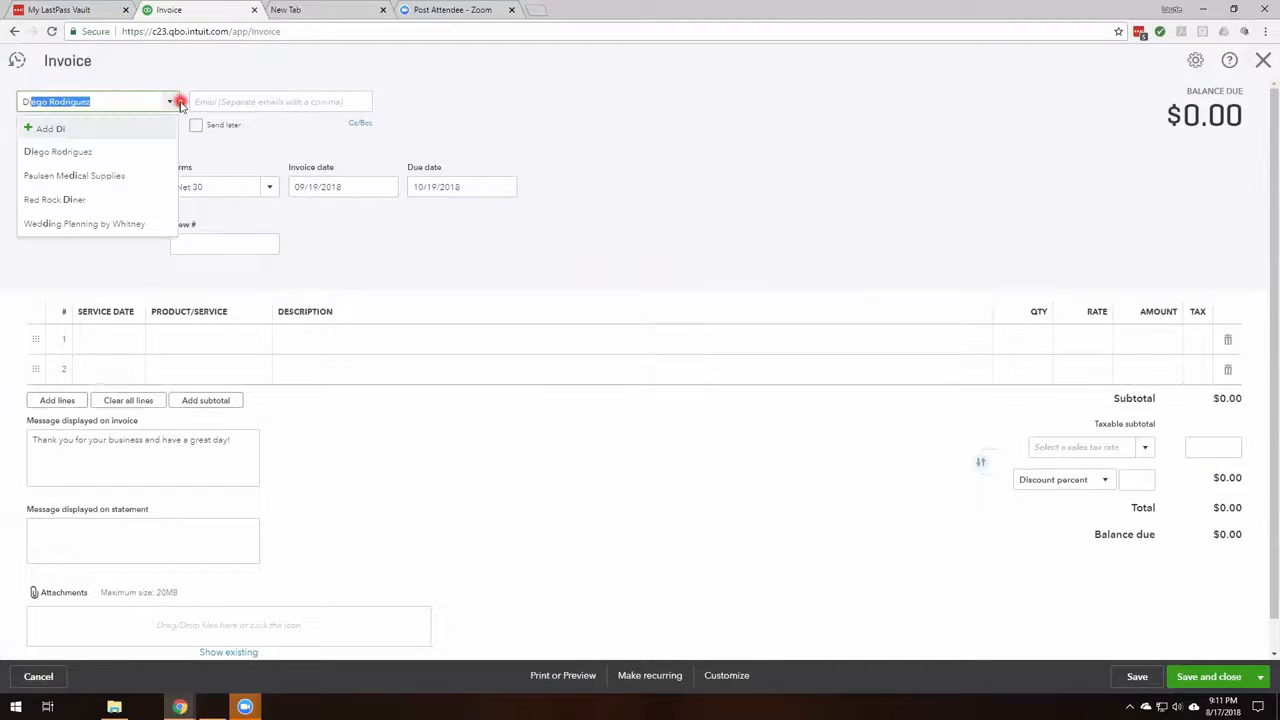
pyautogui.press('Tab')
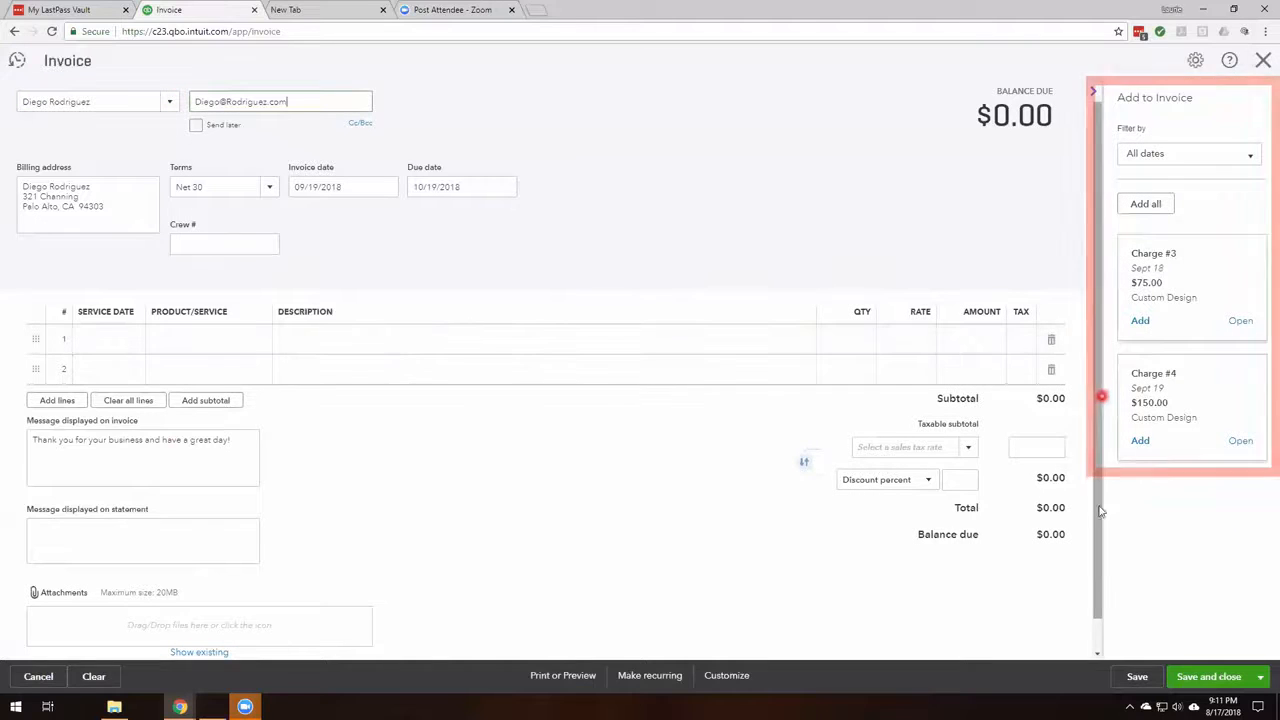
pyautogui.click(1141, 441)
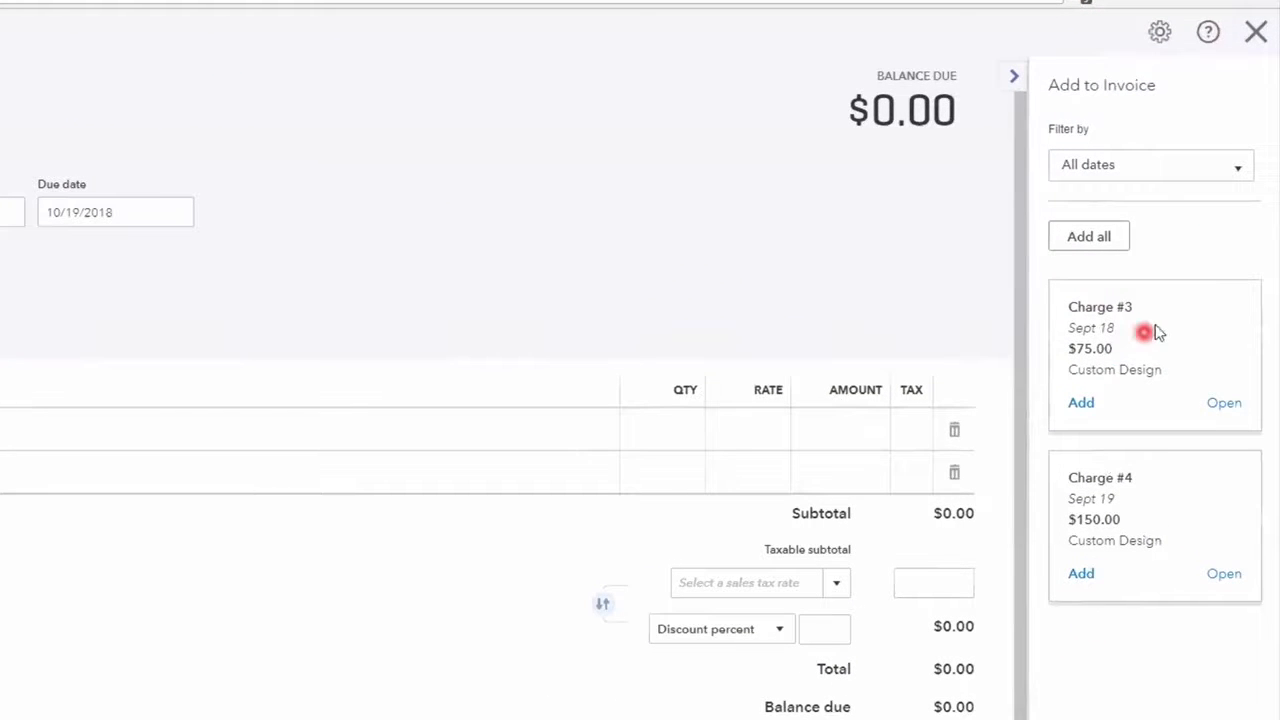
pyautogui.click(1080, 403)
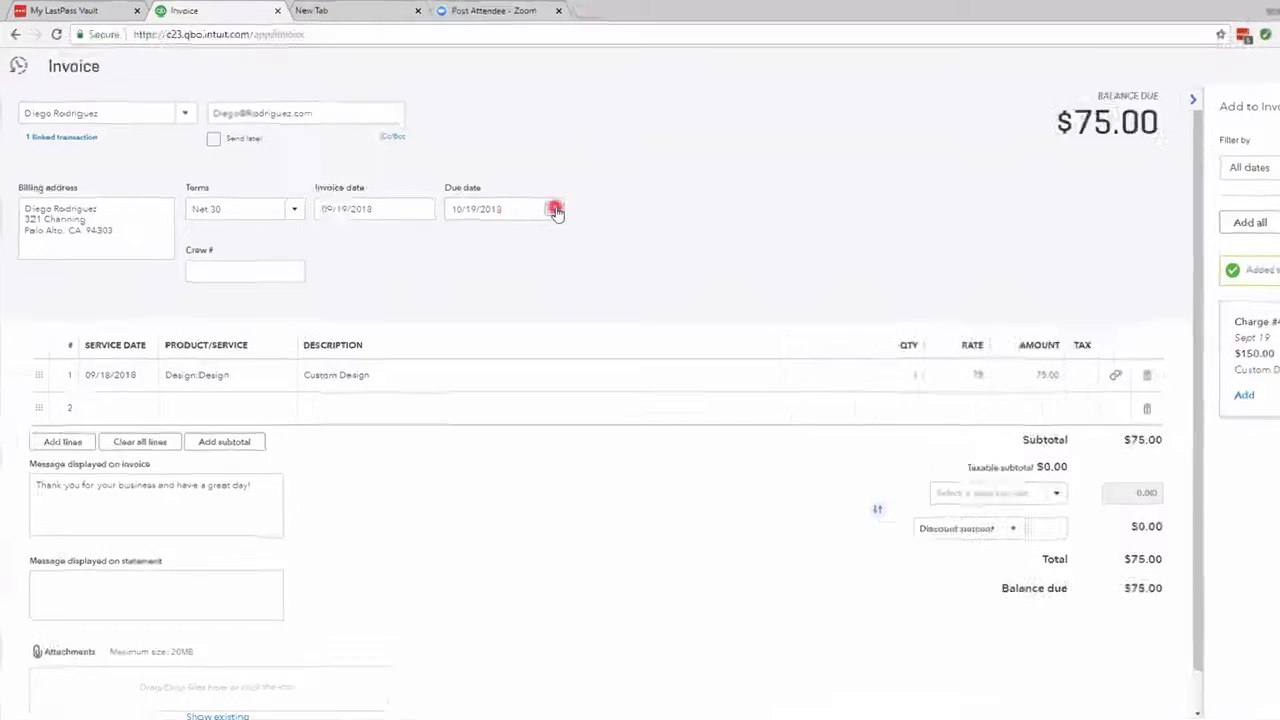
# Set the invoice terms to Due on receipt, save the invoice, and close it.
pyautogui.click(294, 209)
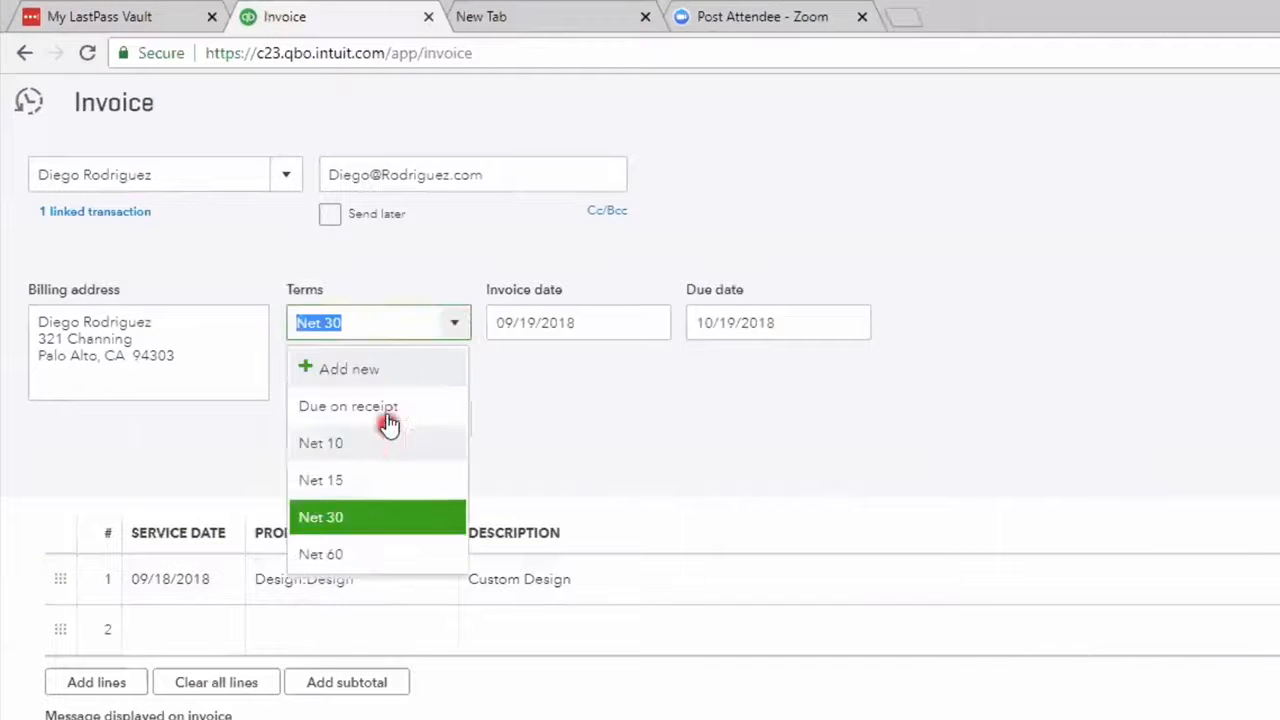
pyautogui.click(388, 422)
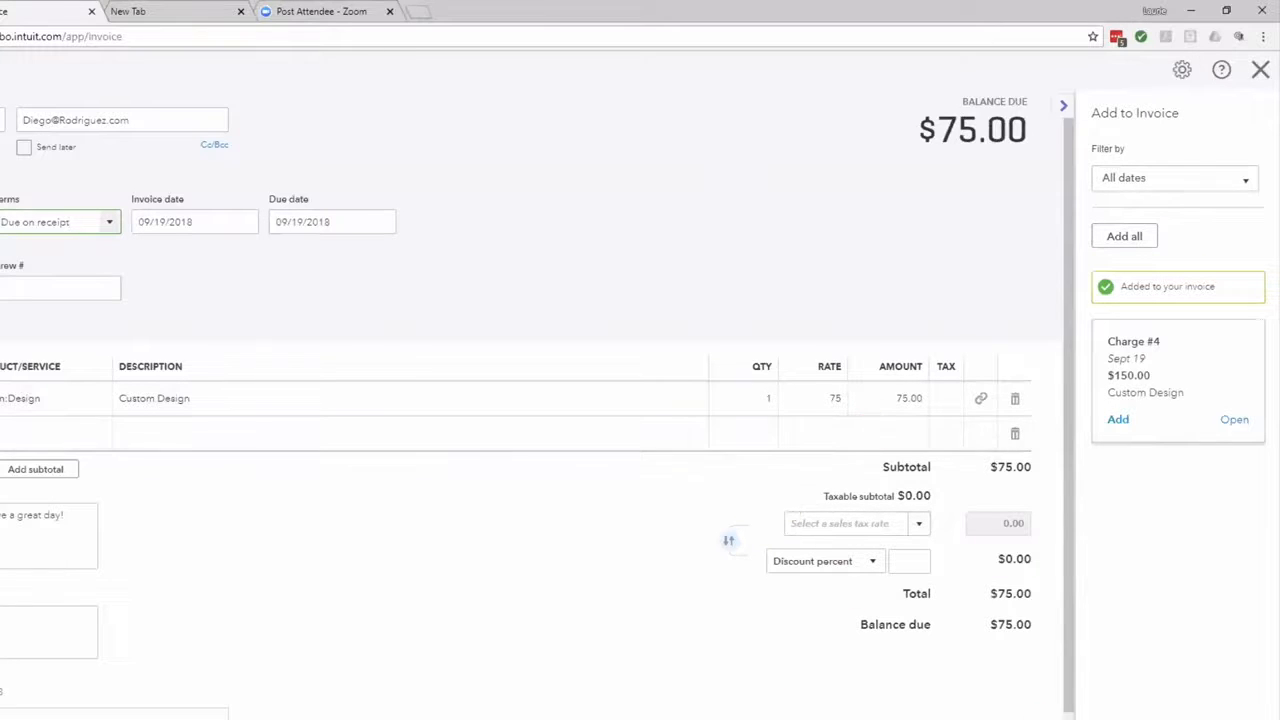
pyautogui.click(1138, 678)
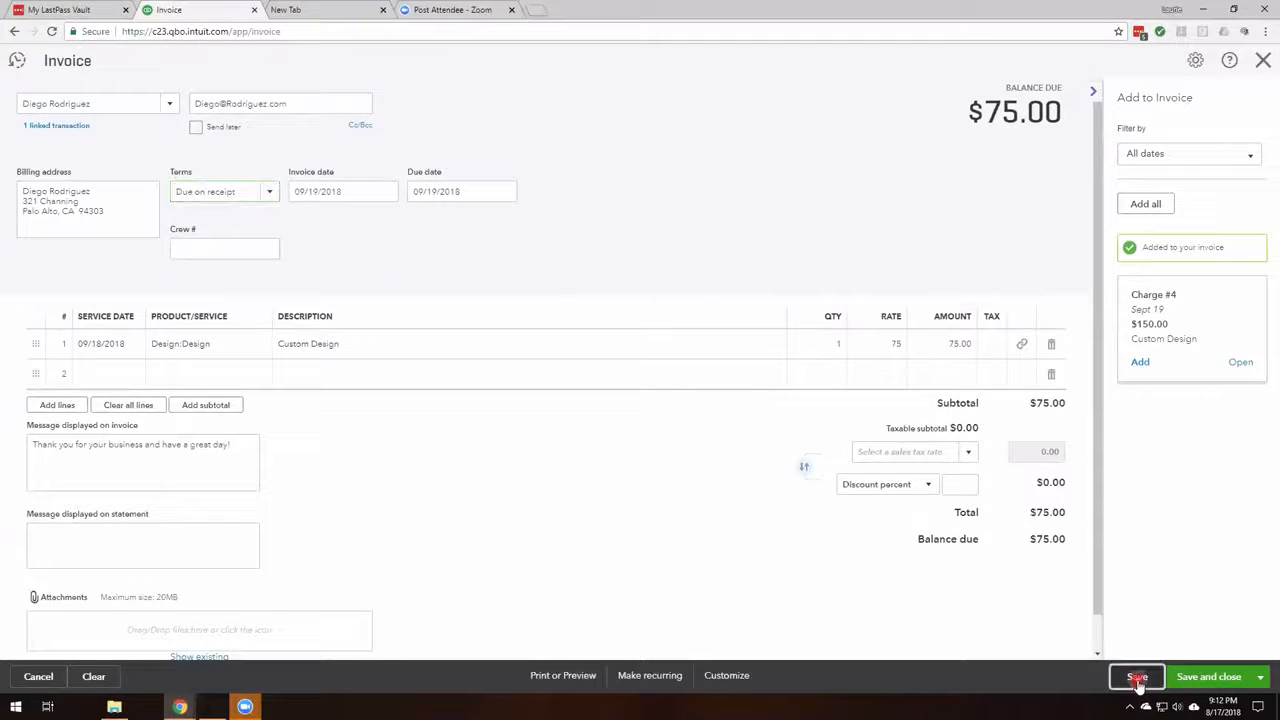
pyautogui.click(1263, 62)
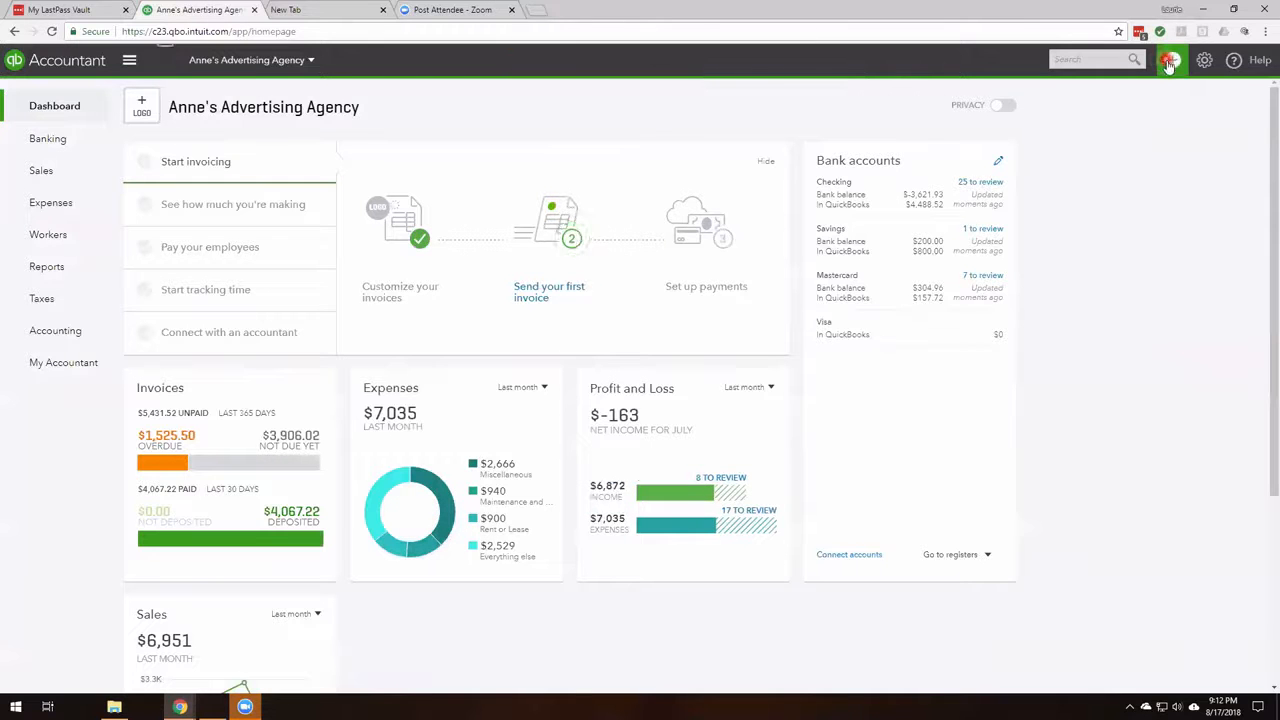
# Start another invoice for the same individual customer with terms set to Due on receipt.
pyautogui.click(1173, 62)
pyautogui.click(726, 229)
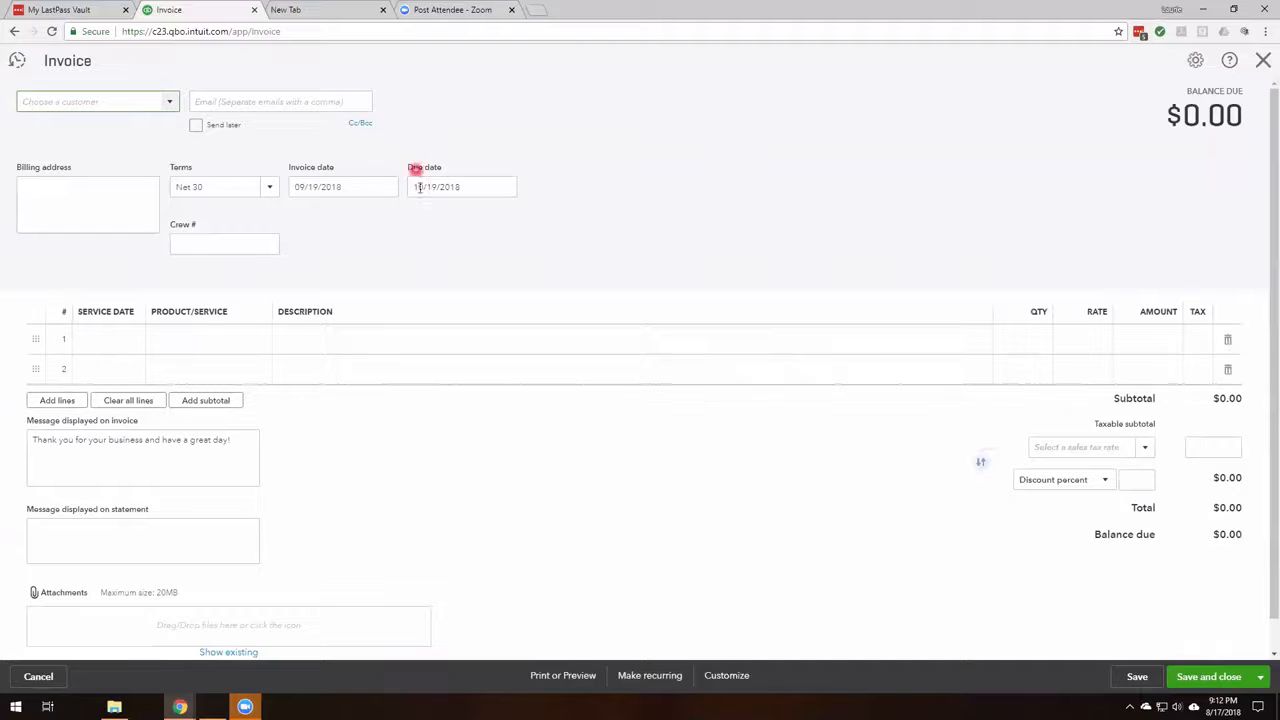
pyautogui.write('die')
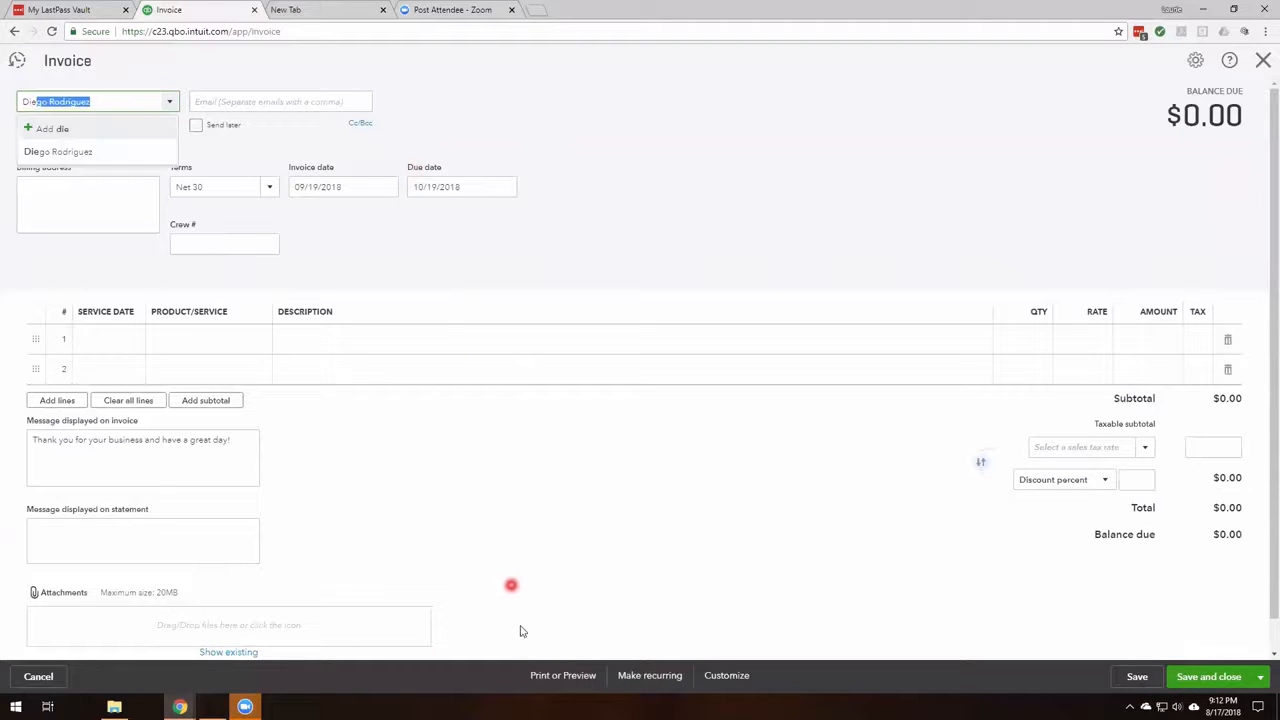
pyautogui.press('Tab')
pyautogui.click(268, 187)
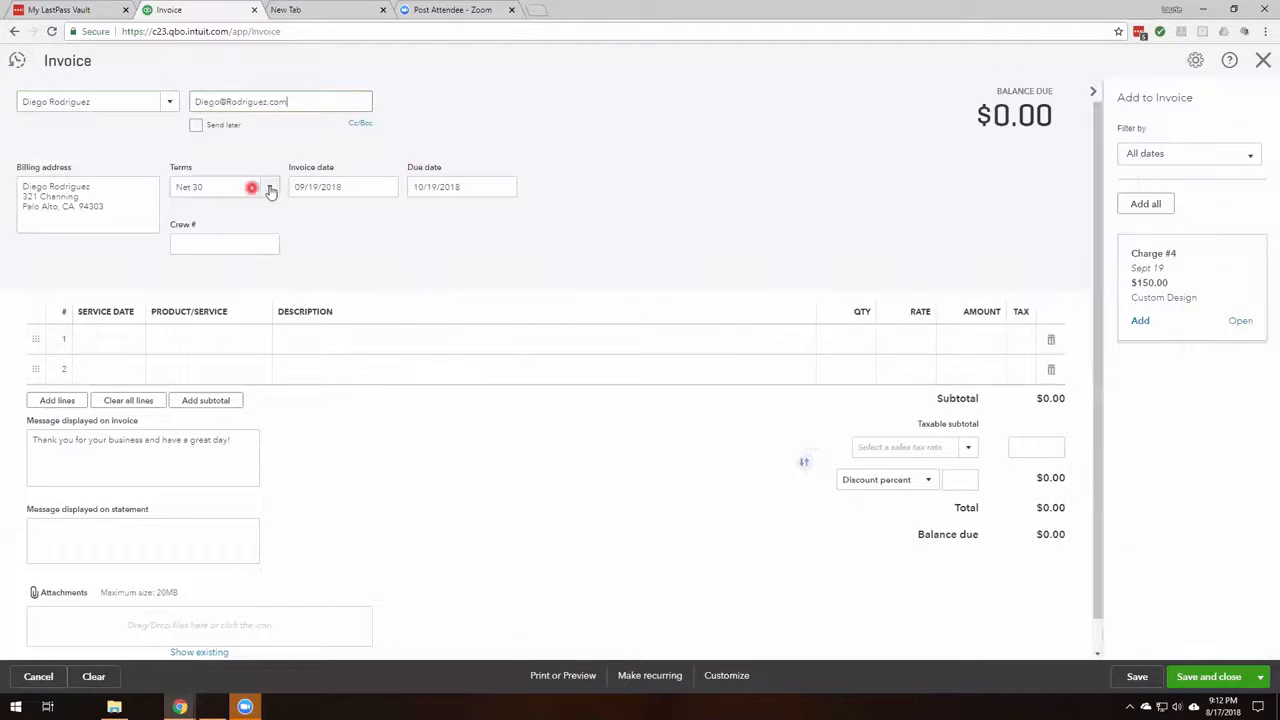
pyautogui.click(239, 233)
# Set the invoice date to 10/19/2018 using the calendar.
pyautogui.click(363, 186)
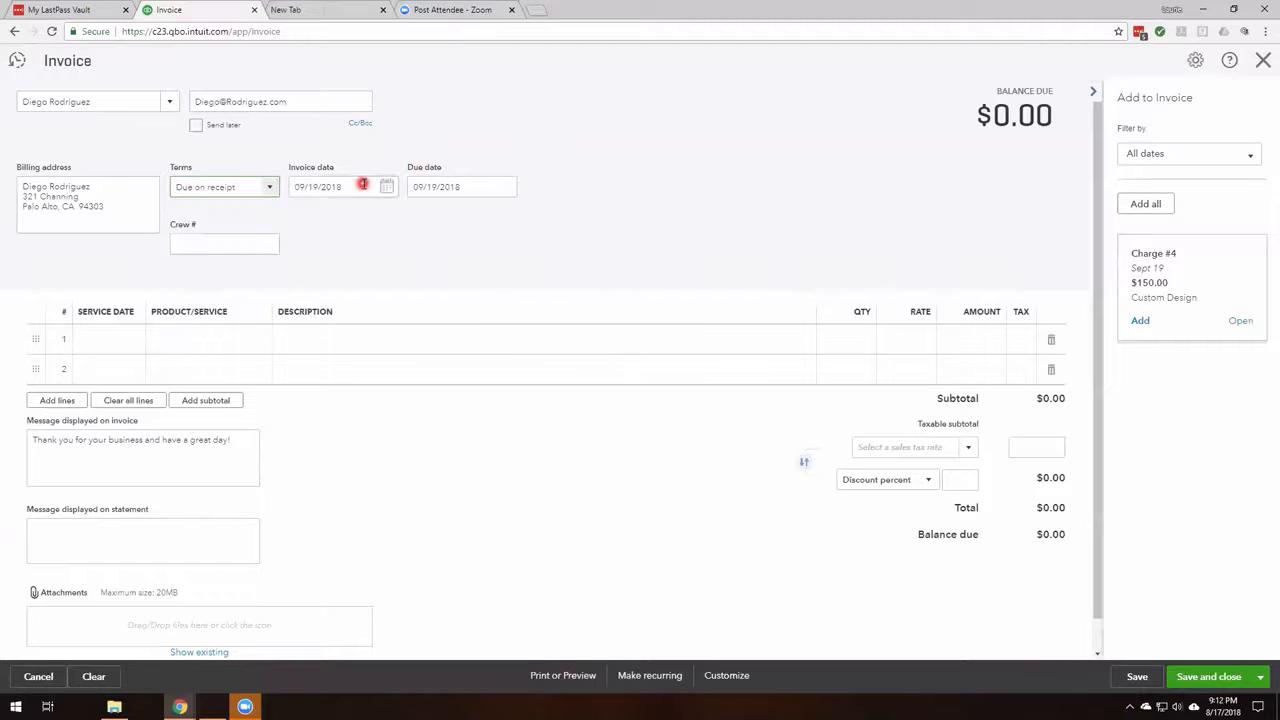
pyautogui.click(390, 187)
pyautogui.click(422, 220)
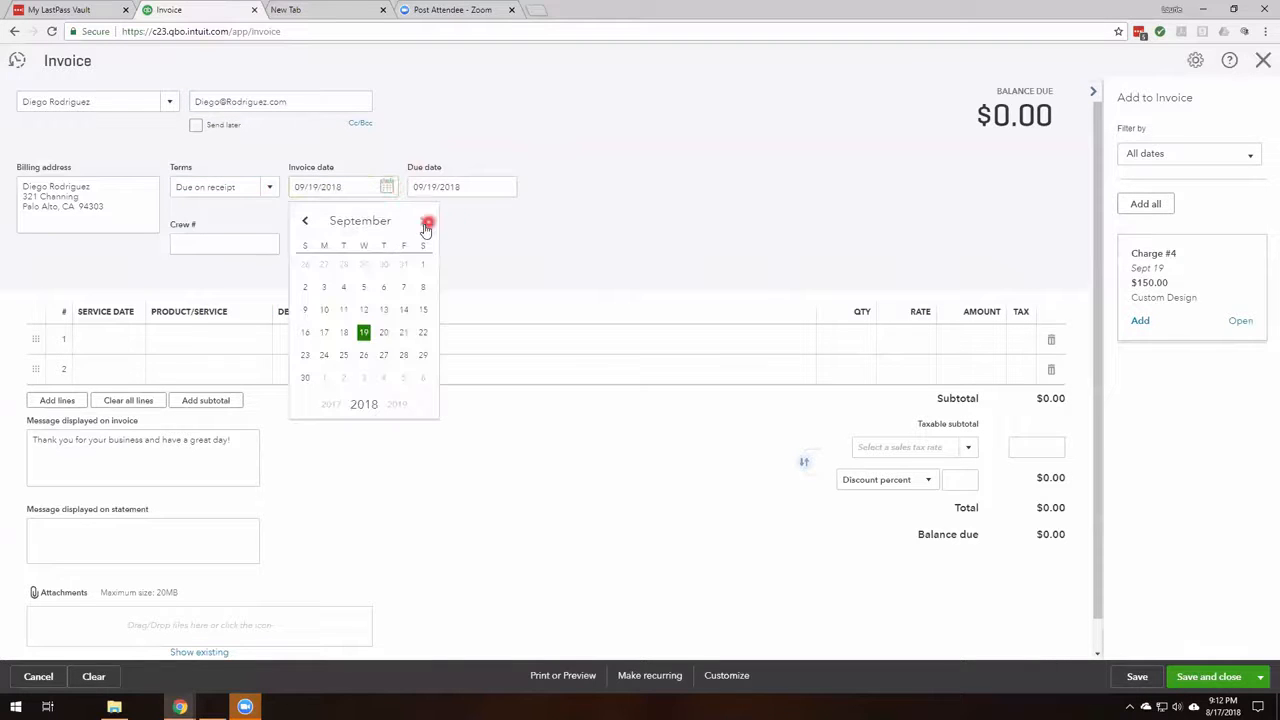
pyautogui.click(355, 323)
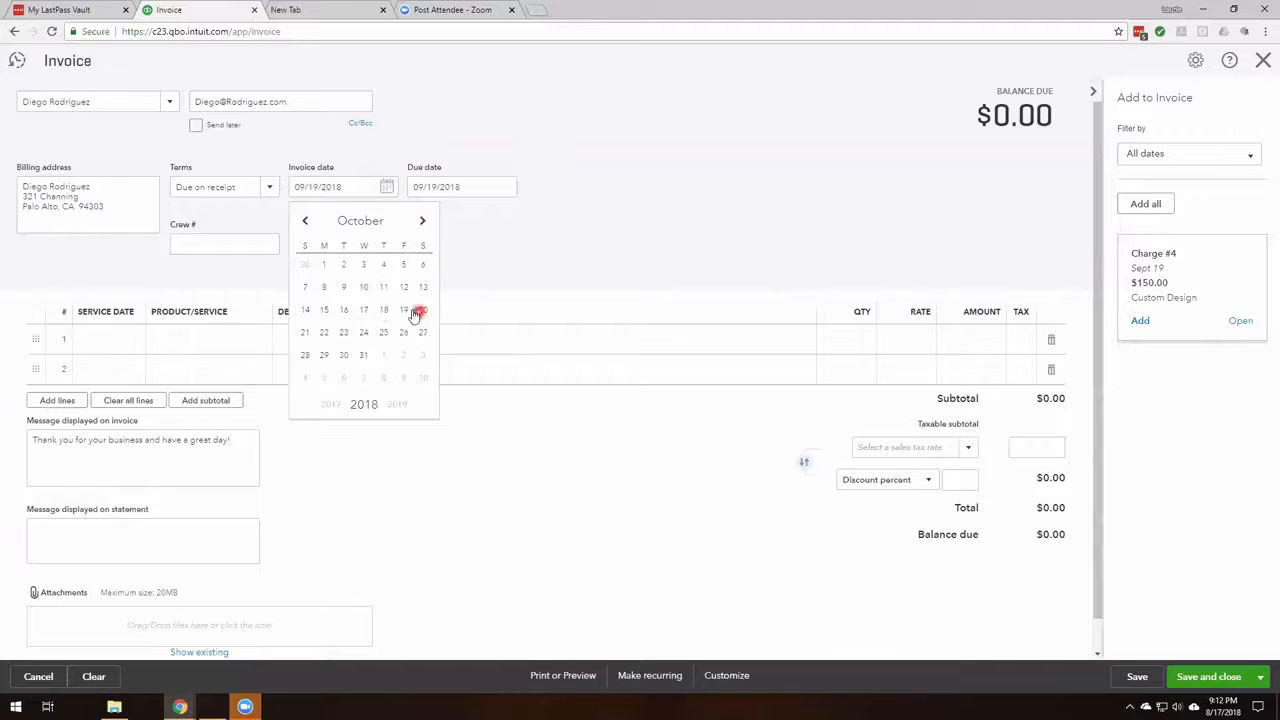
pyautogui.click(403, 311)
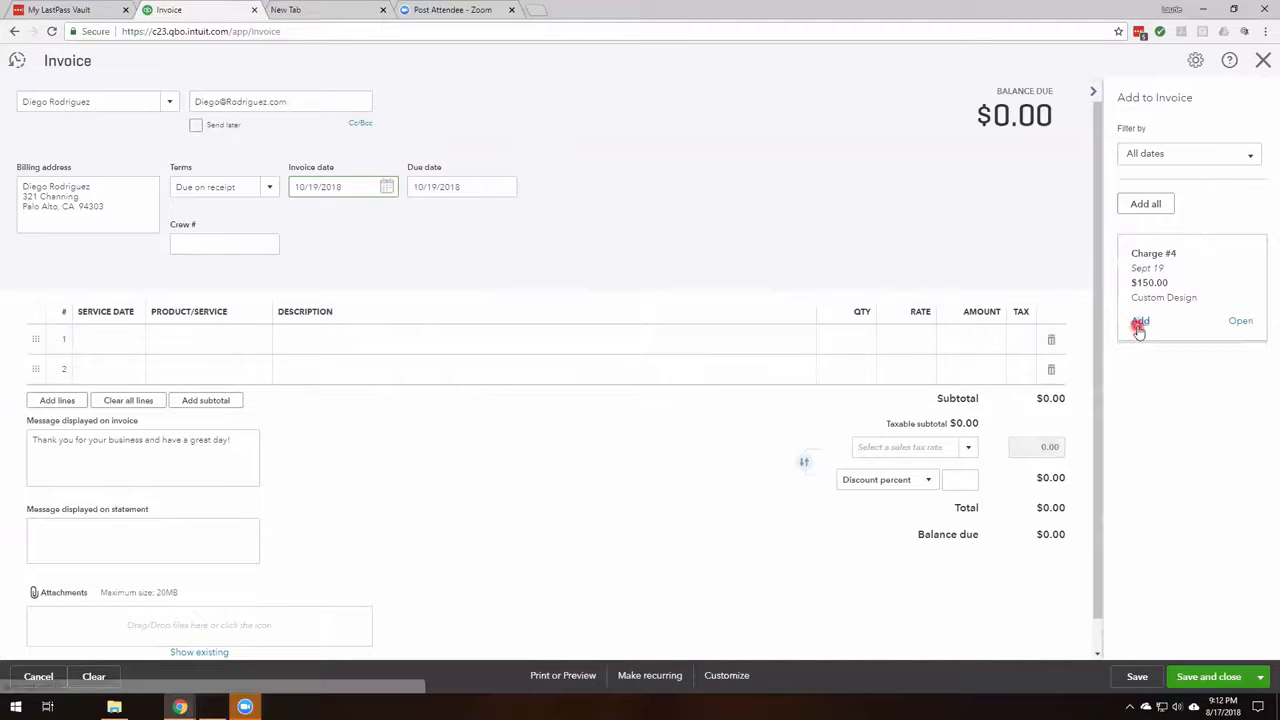
# Add delayed Charge #4 to the invoice, then save and close it.
pyautogui.click(1140, 322)
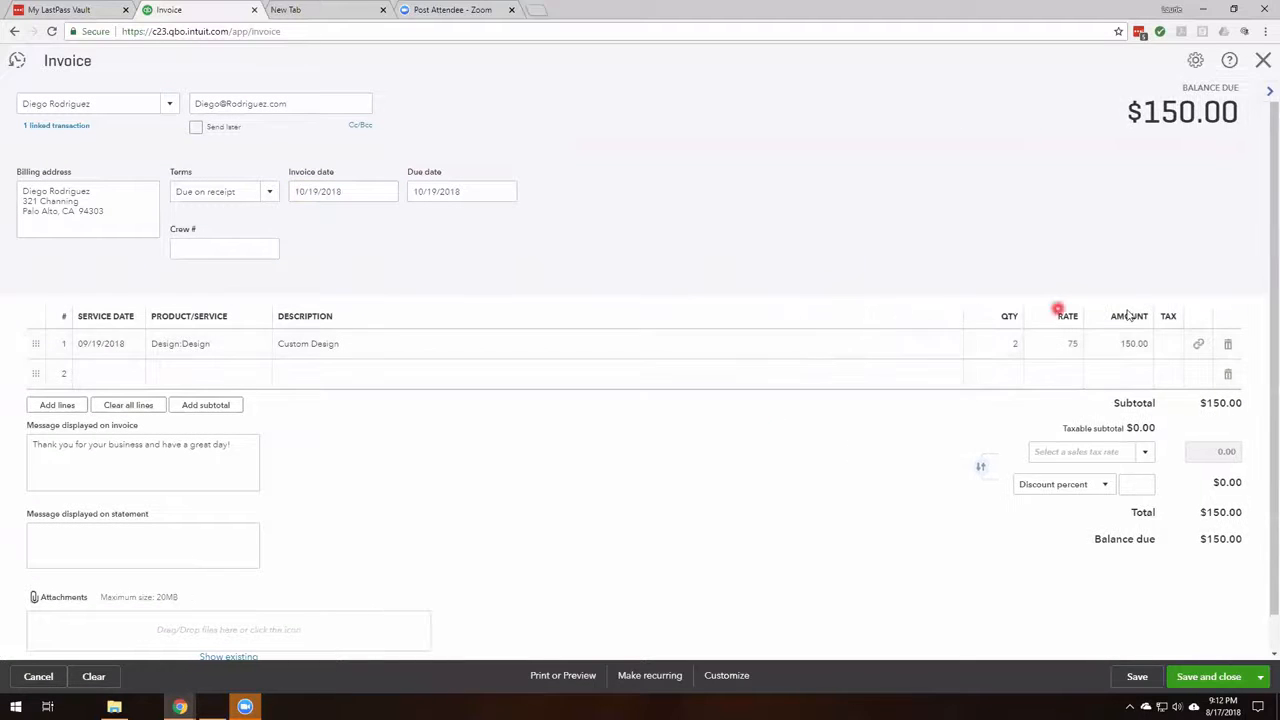
pyautogui.click(241, 376)
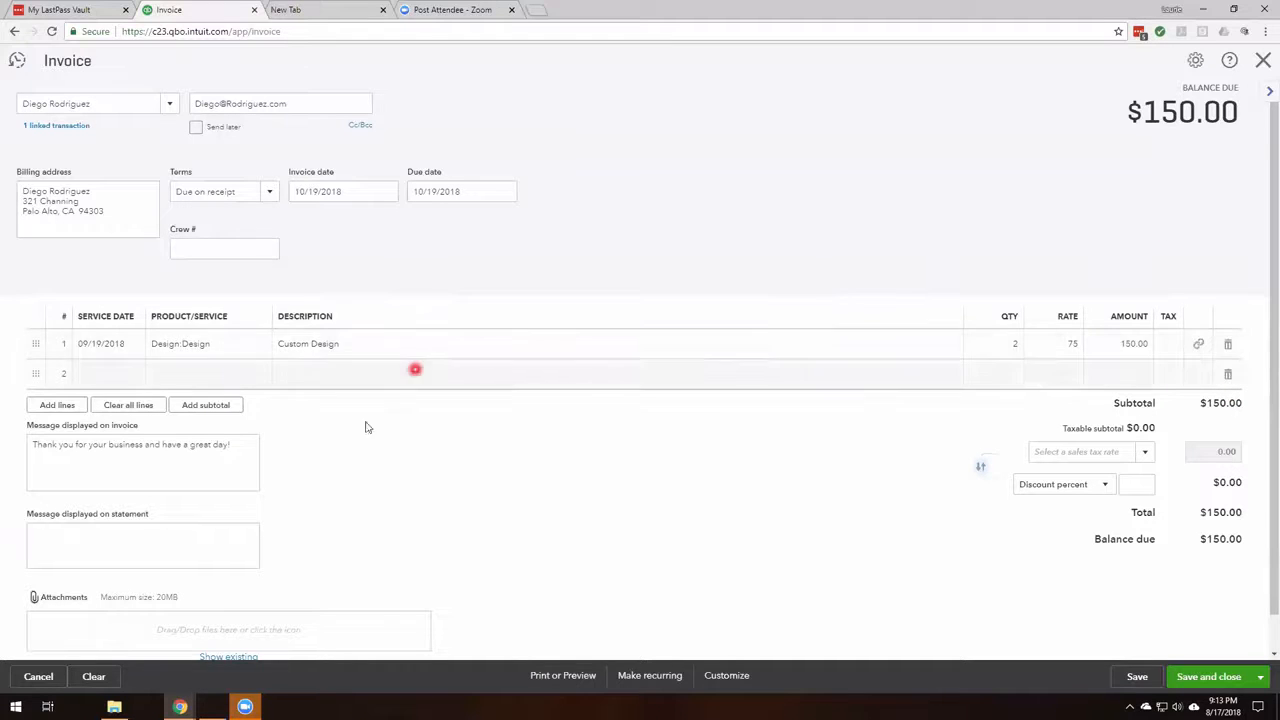
pyautogui.click(1227, 681)
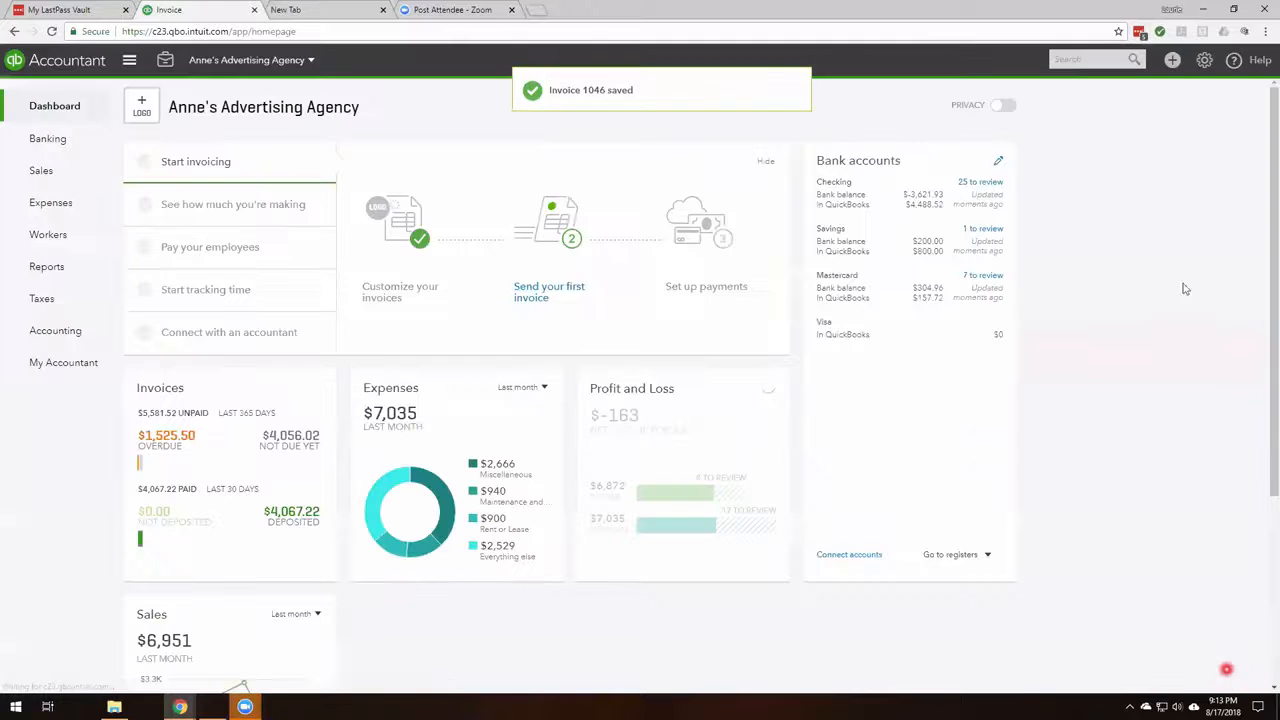
pyautogui.click(1136, 61)
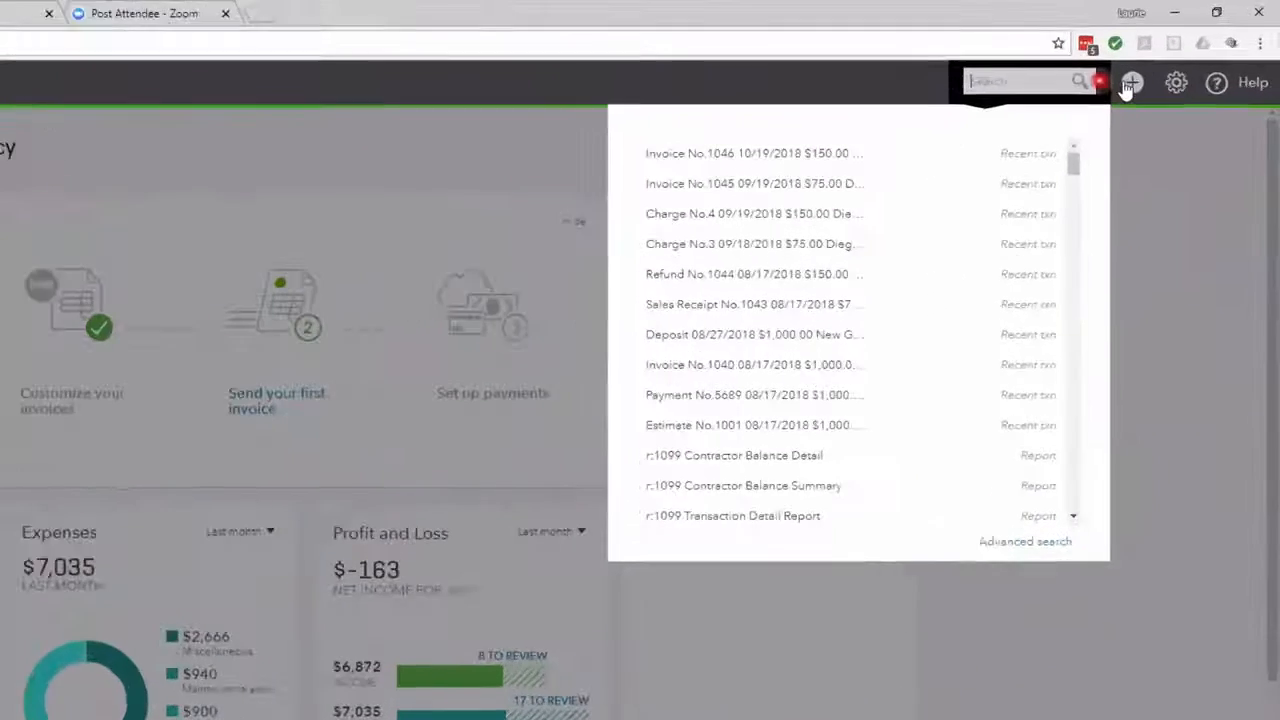
pyautogui.click(1170, 61)
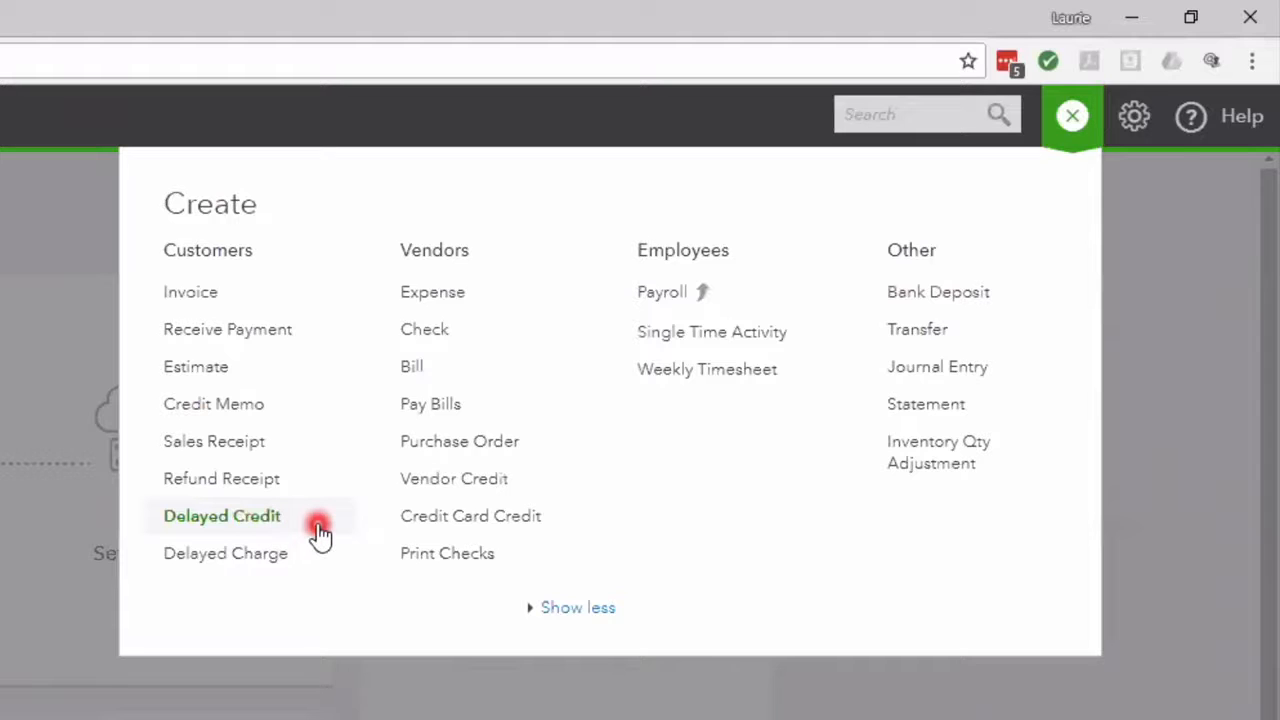
pyautogui.click(268, 530)
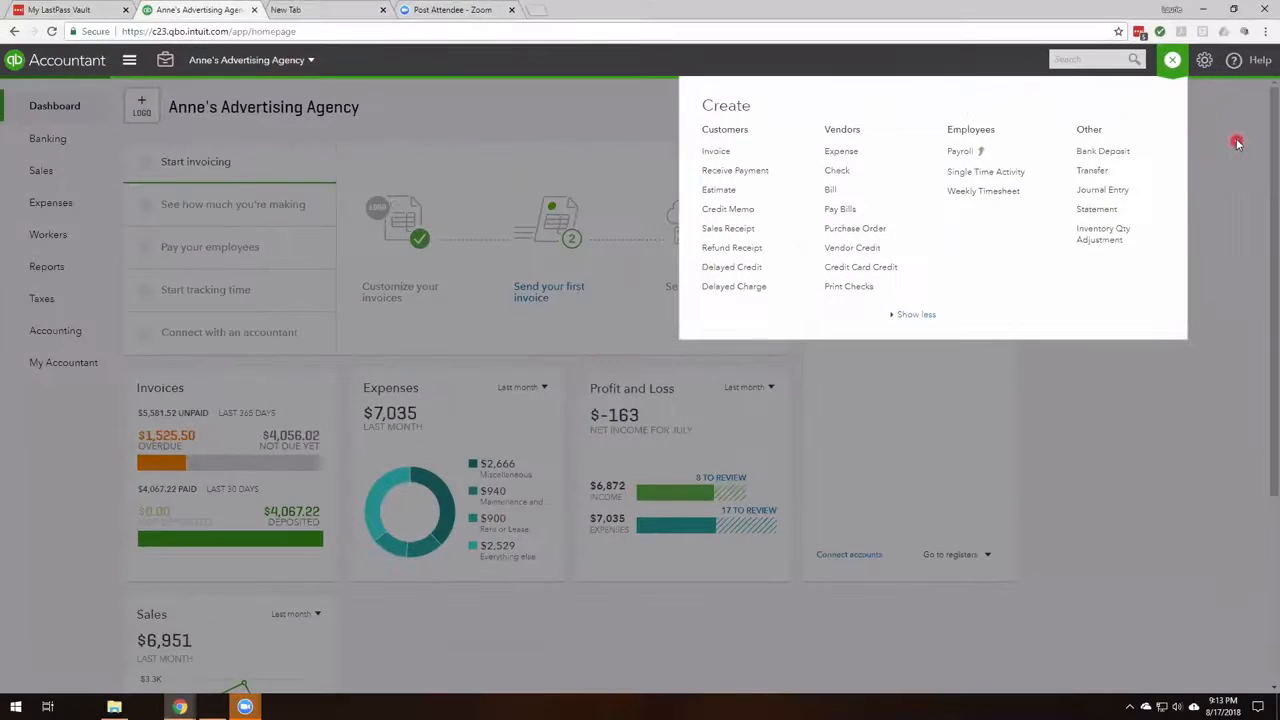
pyautogui.click(1237, 143)
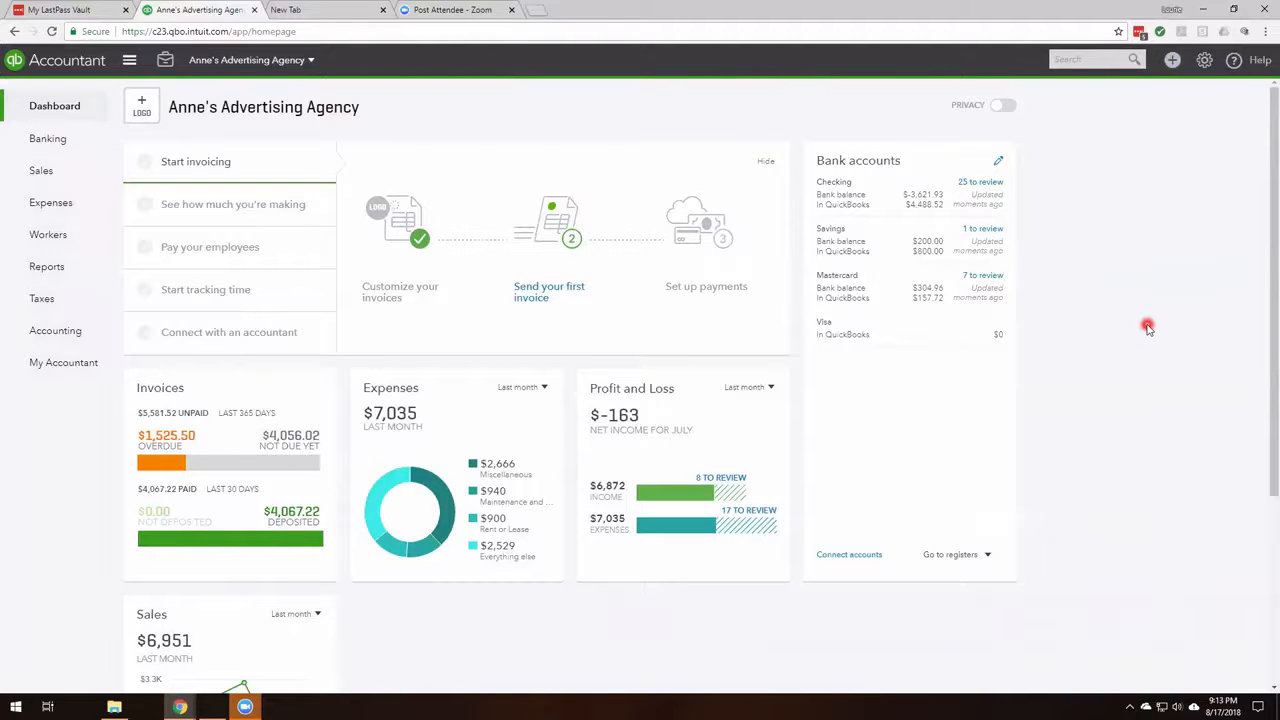
# Open refund receipt 1044 from the recent transactions to review it, then close it.
pyautogui.click(1135, 62)
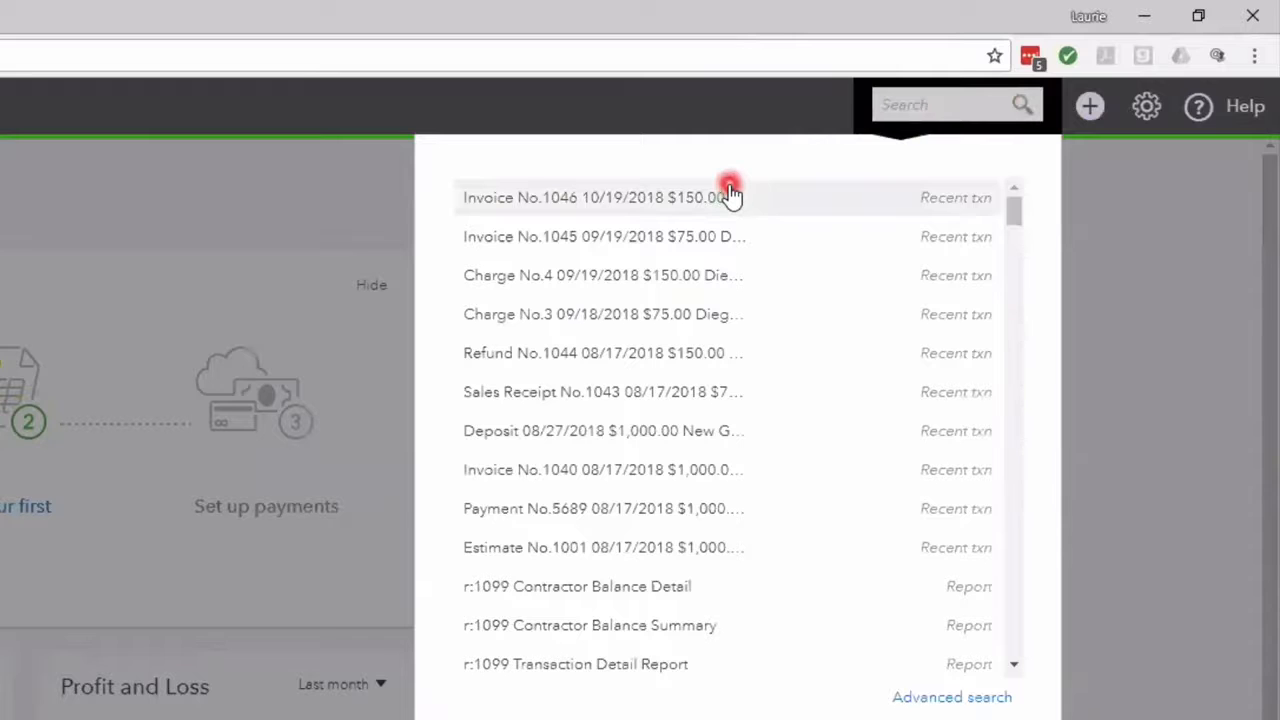
pyautogui.click(680, 353)
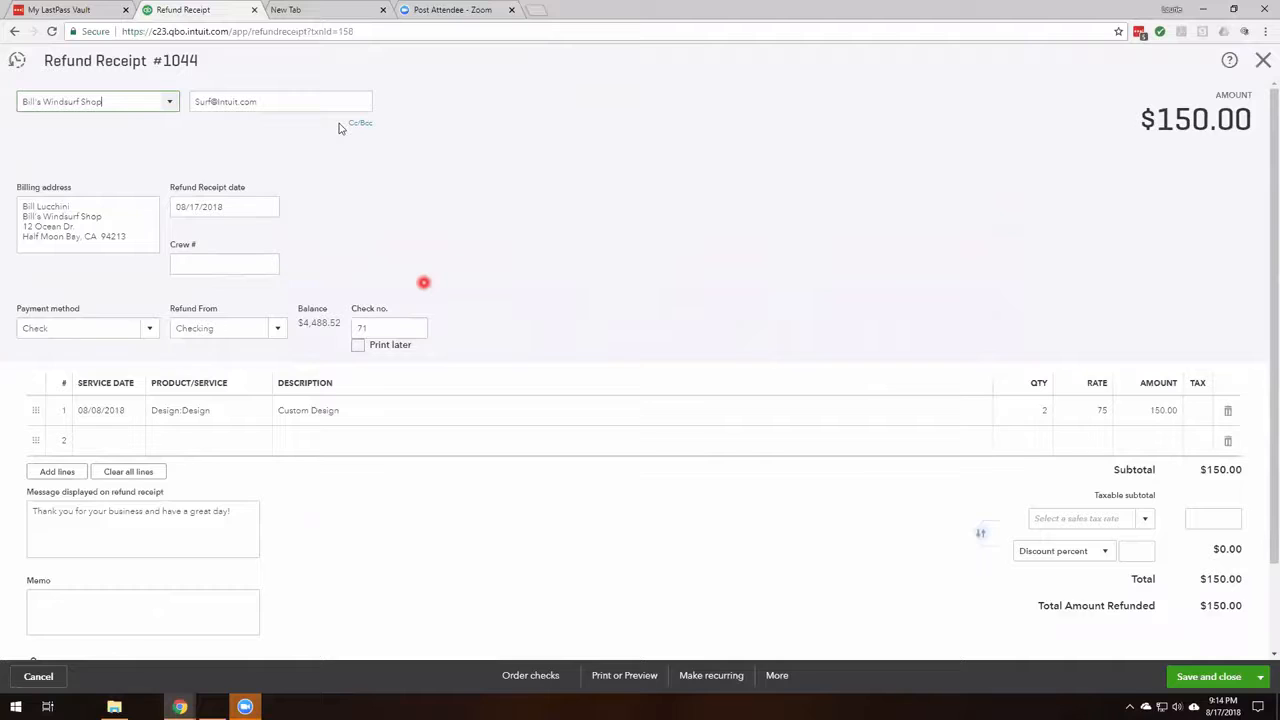
pyautogui.click(1263, 65)
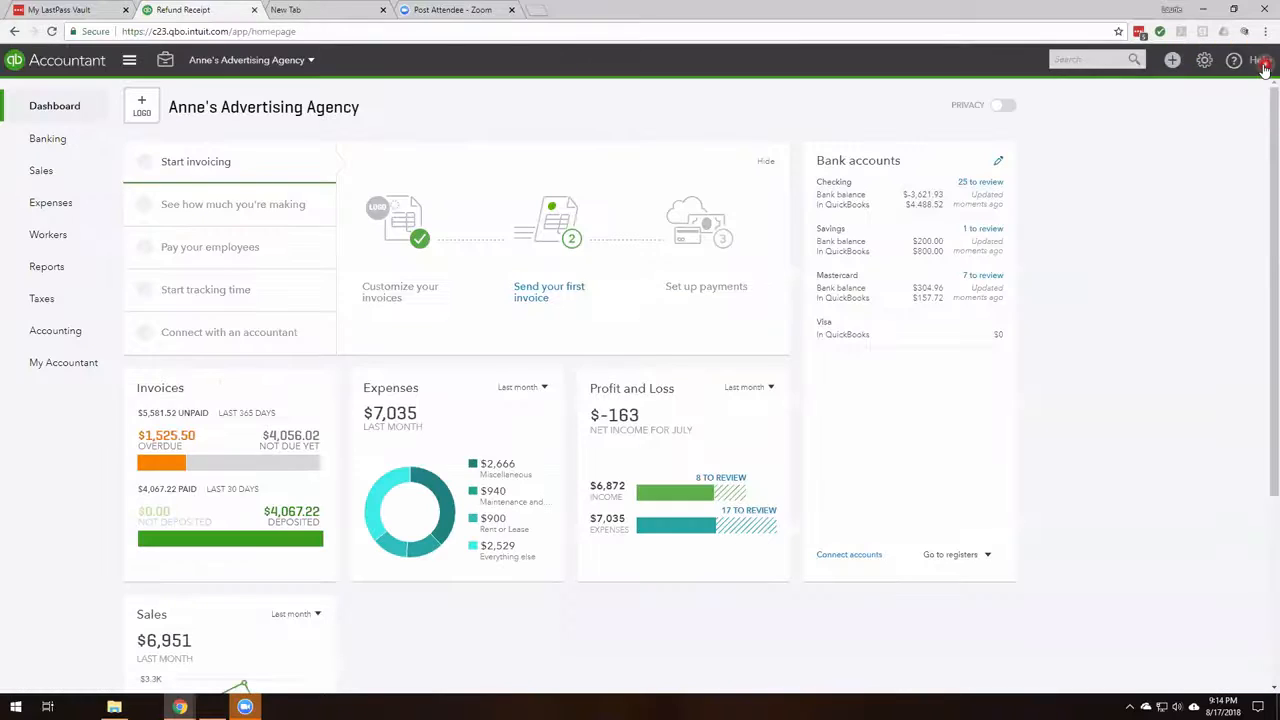
# Run an advanced search of all transaction lines where Line Amount equals 150.00.
pyautogui.click(1130, 65)
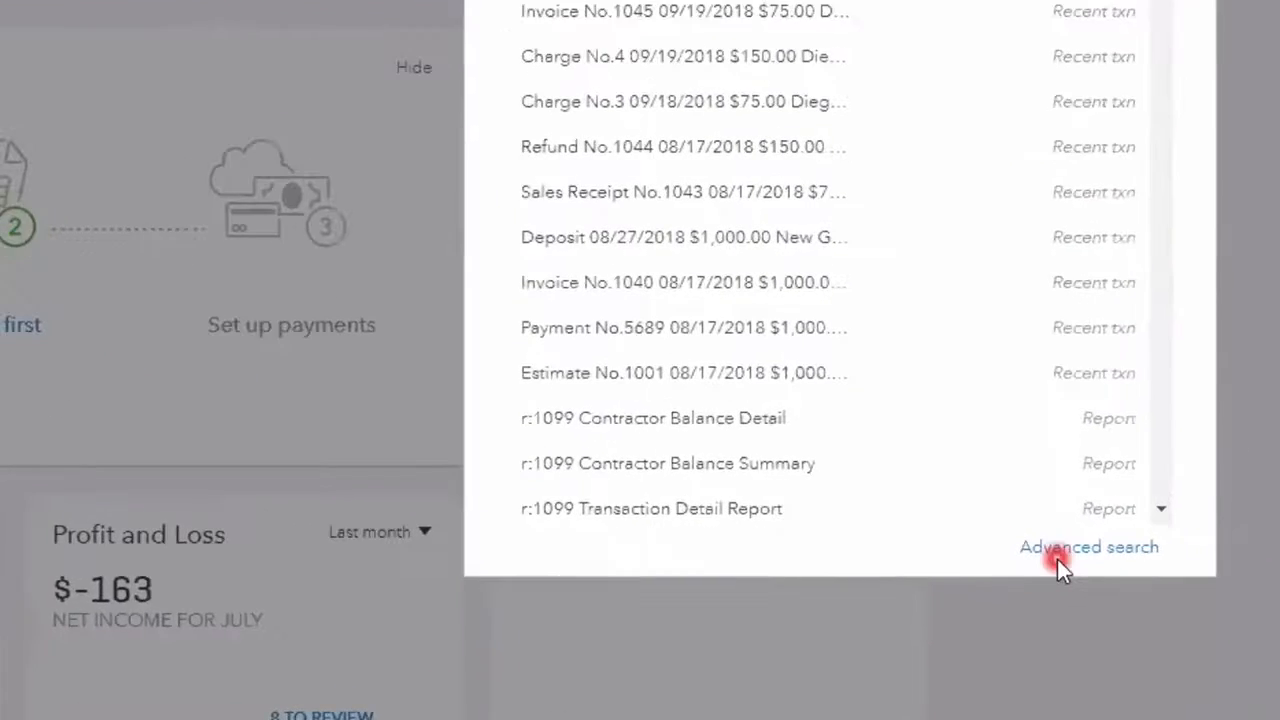
pyautogui.click(1090, 548)
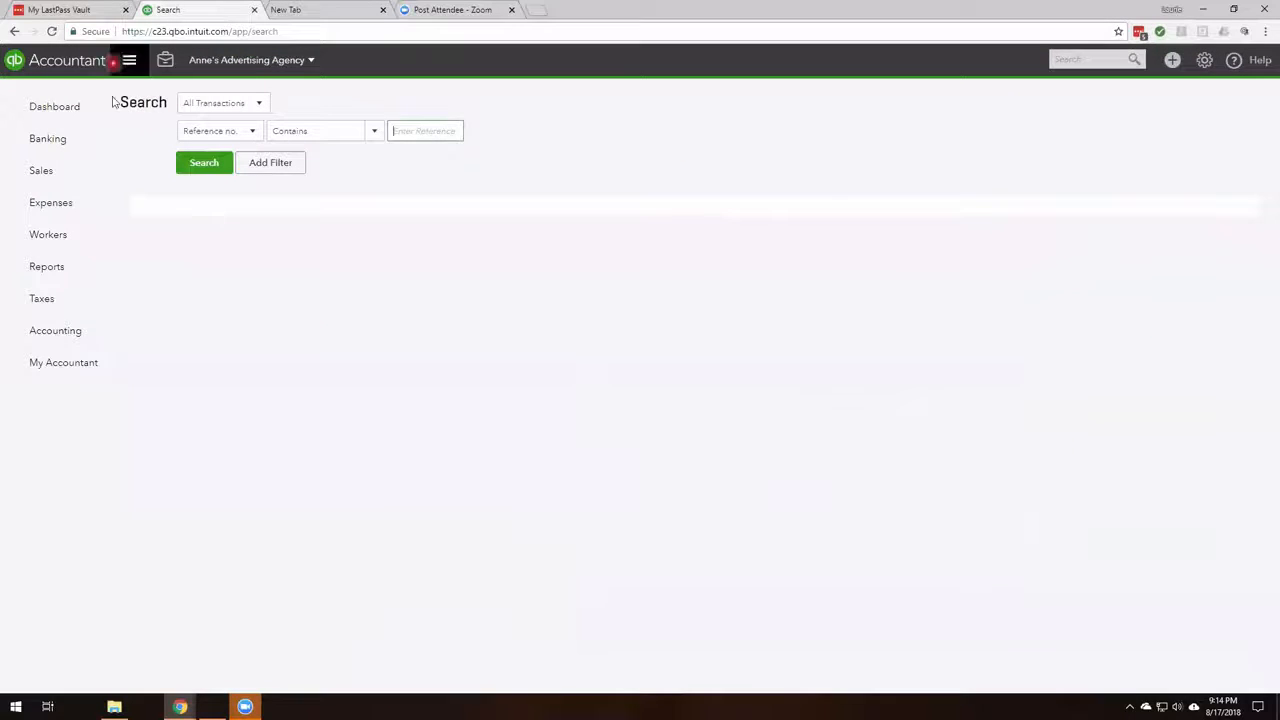
pyautogui.click(256, 103)
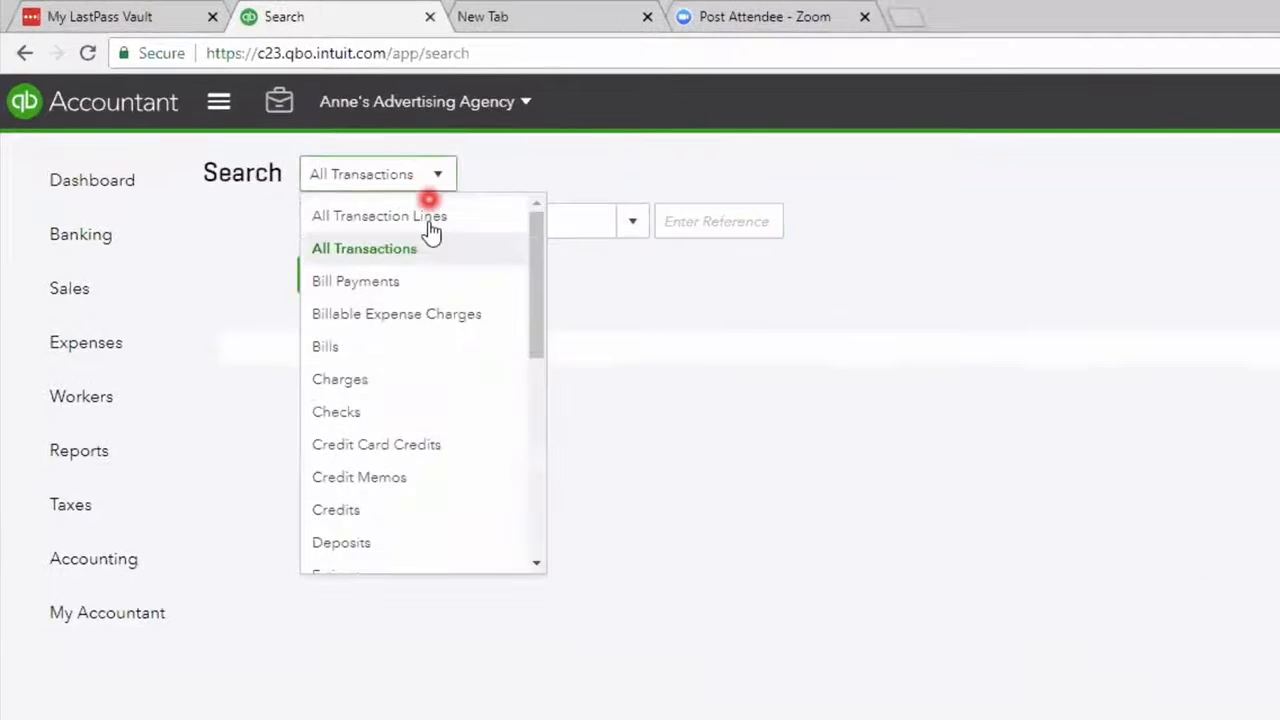
pyautogui.click(429, 218)
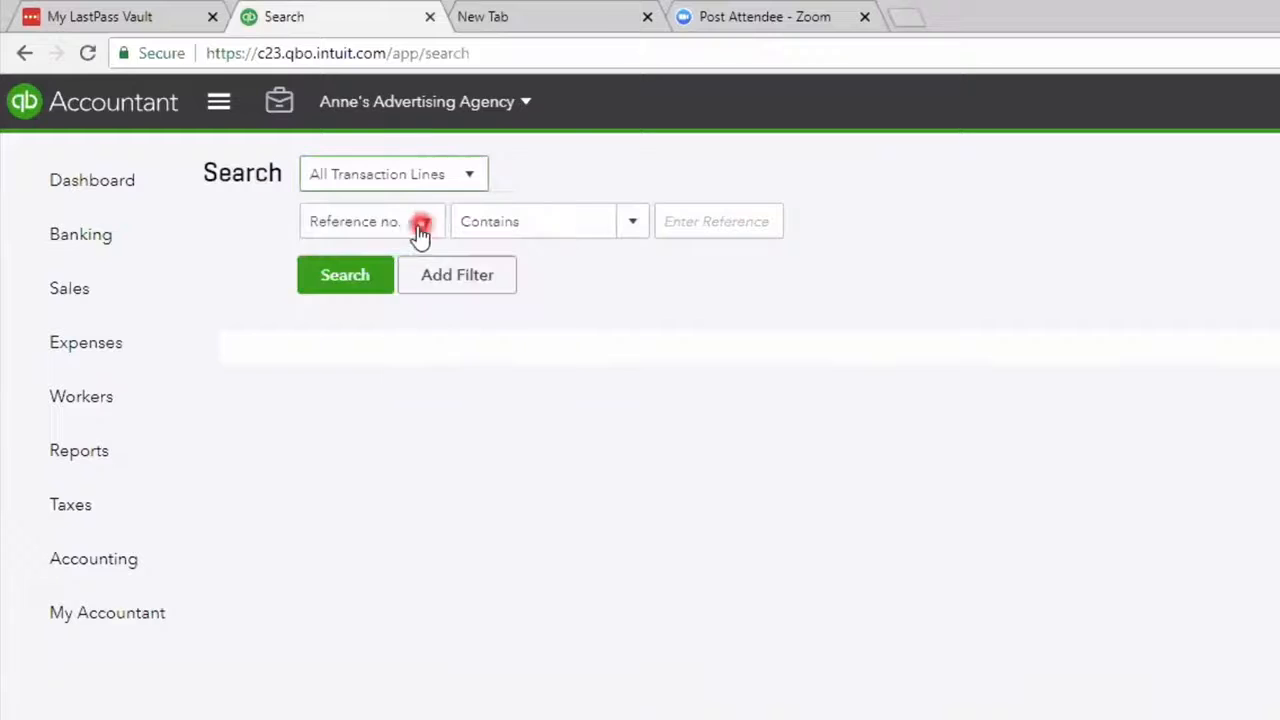
pyautogui.click(422, 222)
pyautogui.click(403, 366)
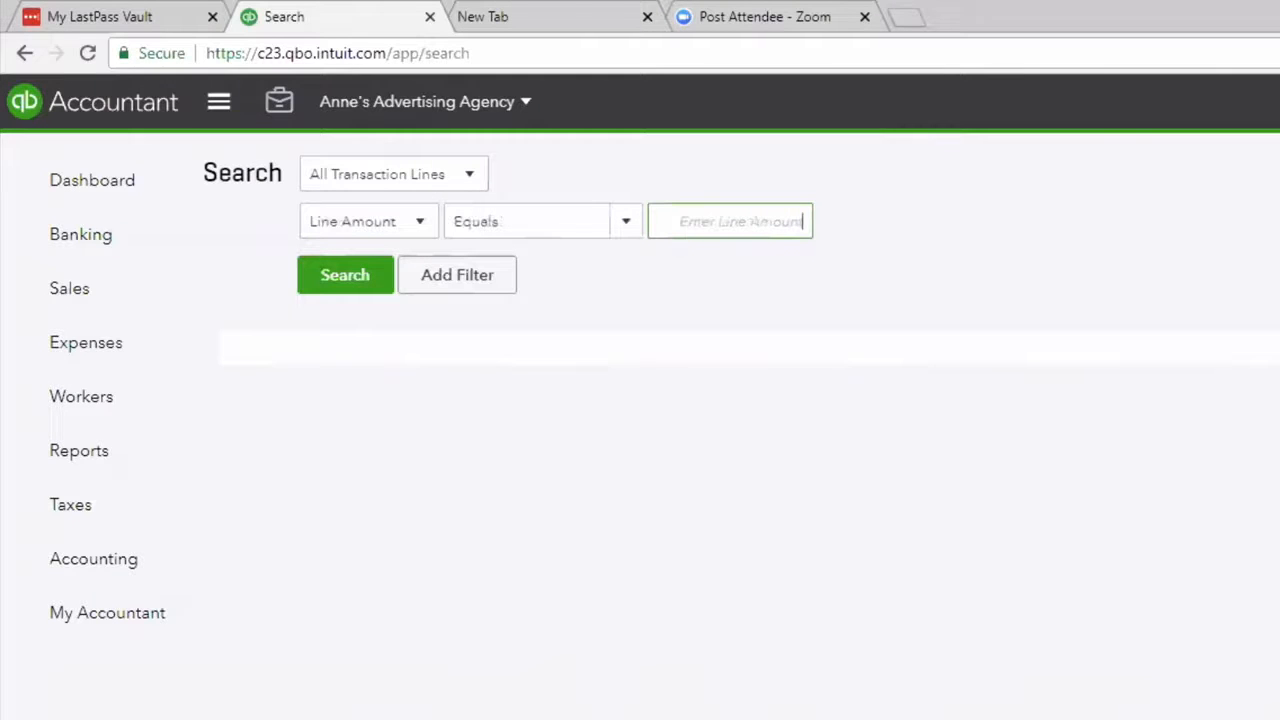
pyautogui.write('150.0')
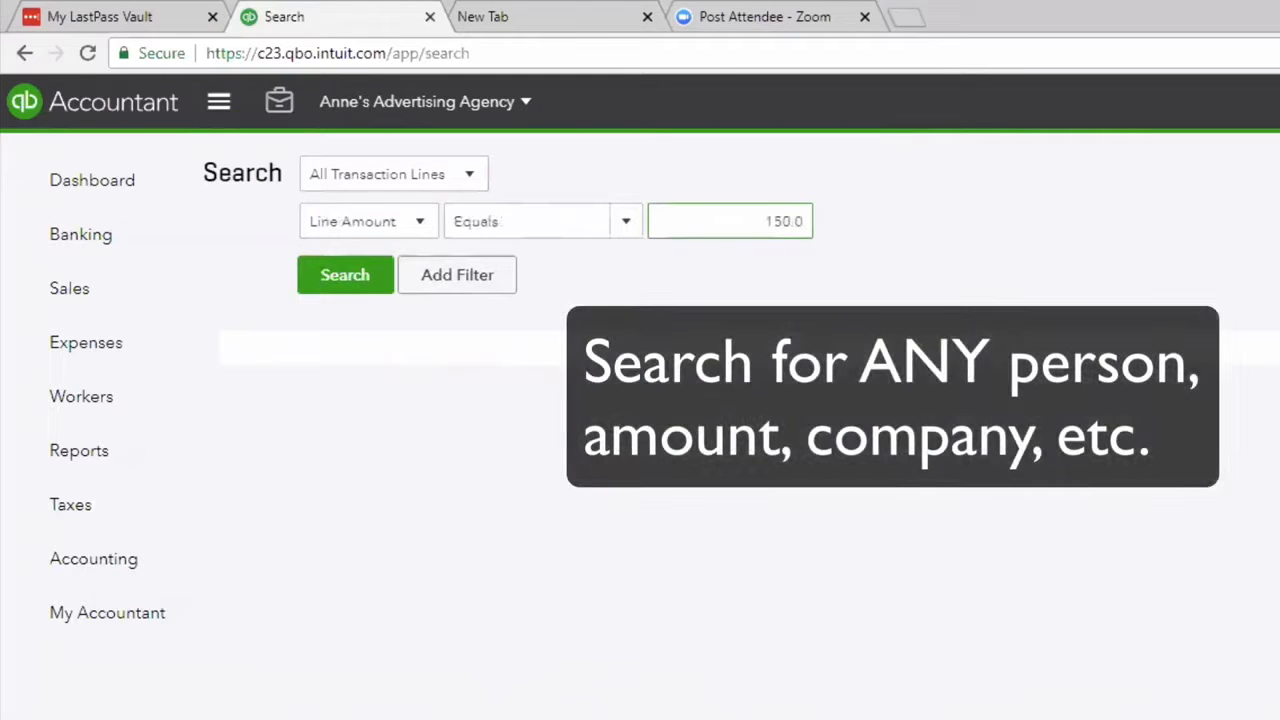
pyautogui.click(345, 285)
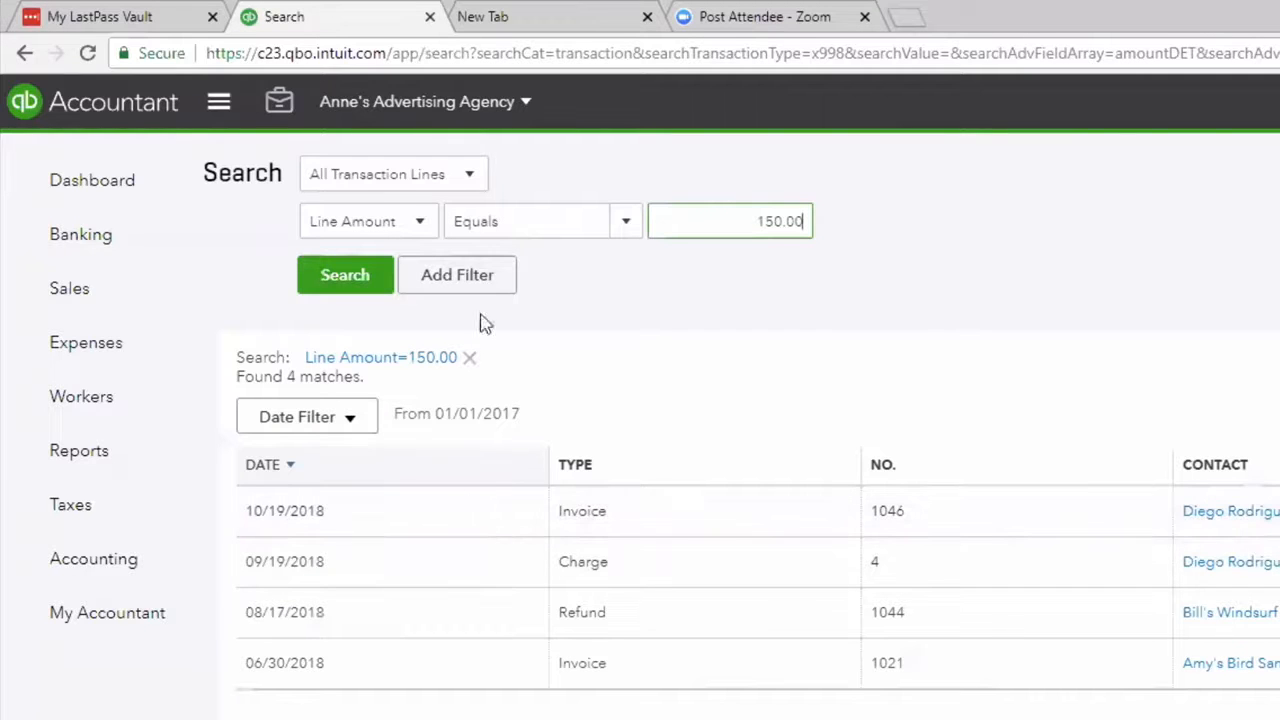
# Switch the search filter field to Memo and review the options in the Create menu.
pyautogui.click(422, 221)
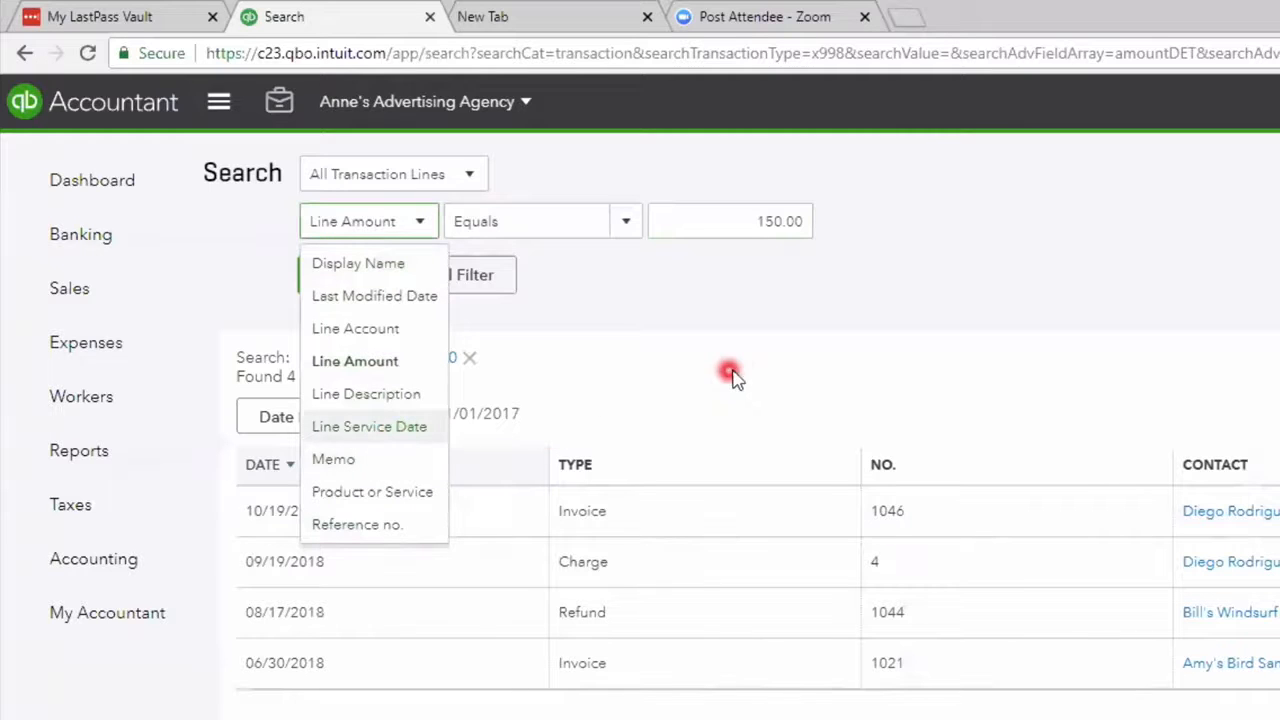
pyautogui.click(336, 460)
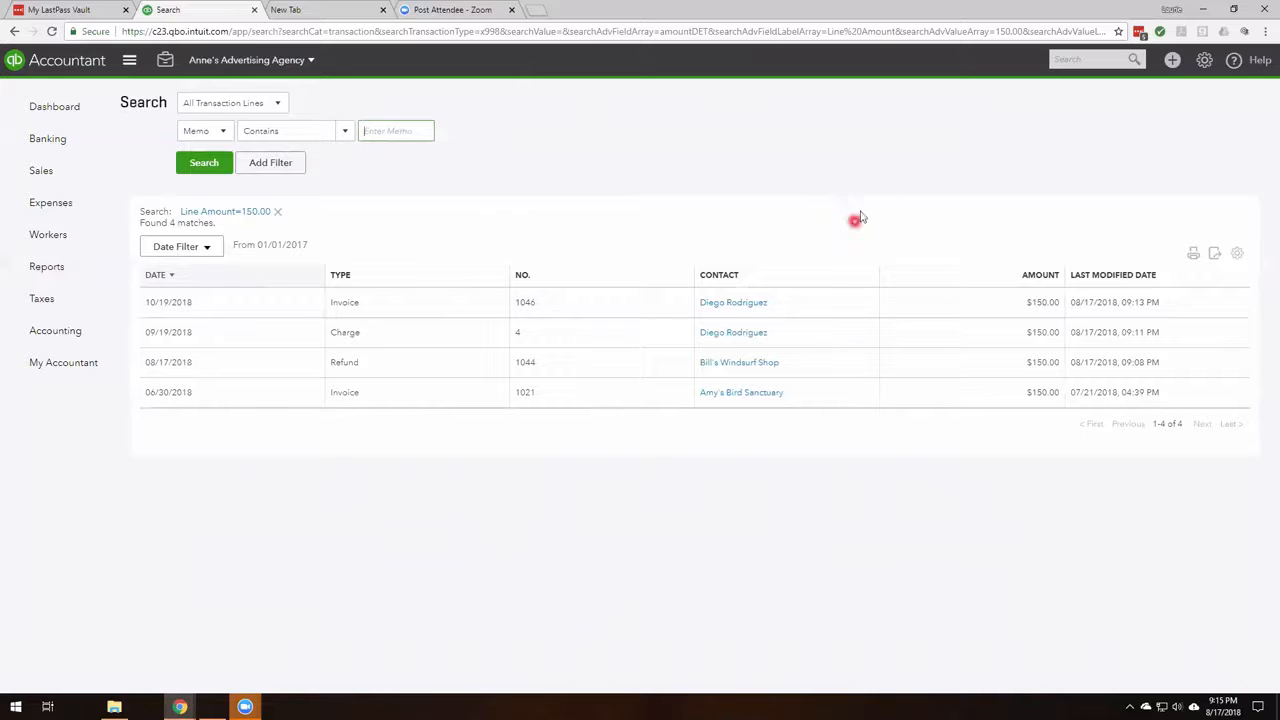
pyautogui.click(1174, 61)
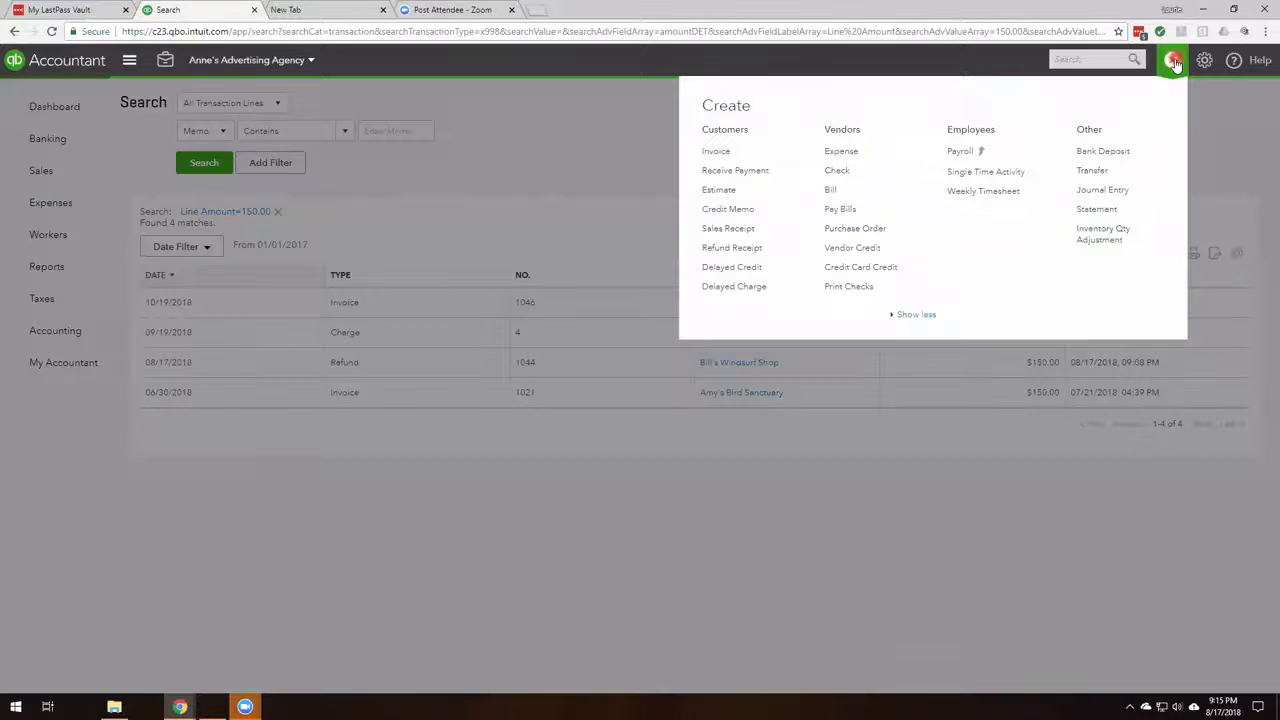
pyautogui.click(736, 122)
pyautogui.click(721, 301)
# Browse the Sales customer list and the Products and Services list, returning to Customers.
pyautogui.click(42, 172)
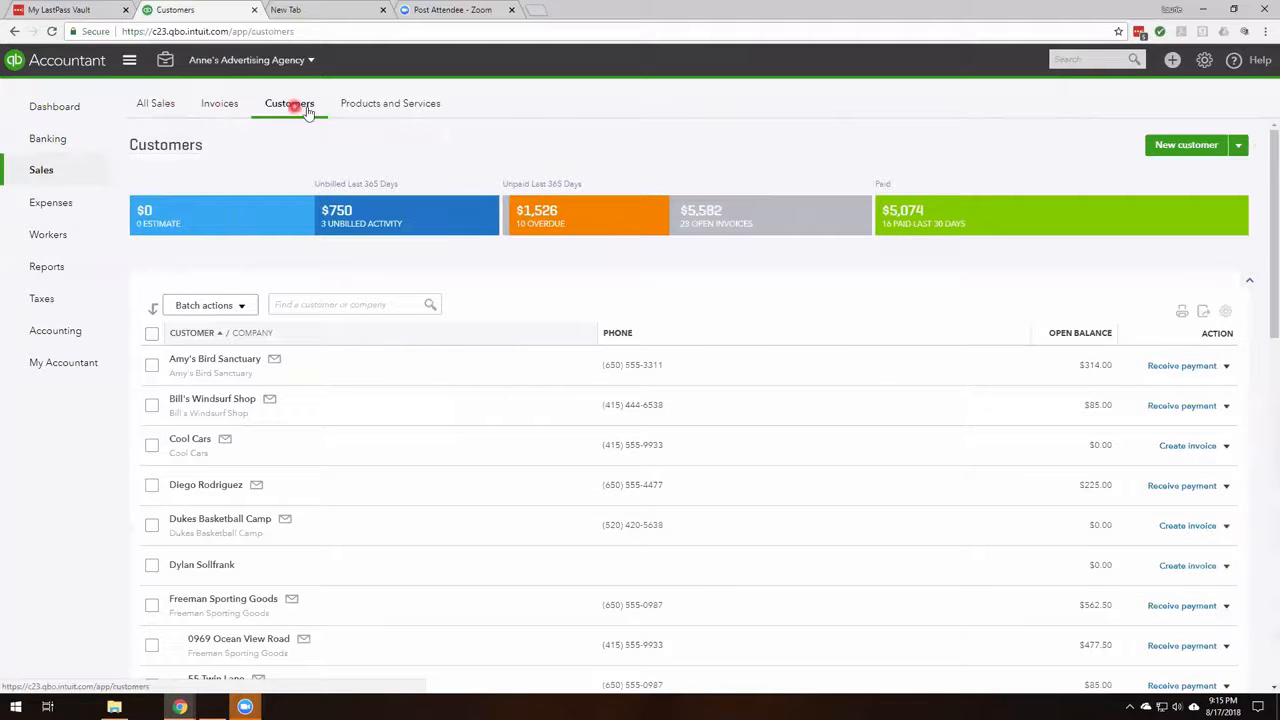
pyautogui.click(405, 108)
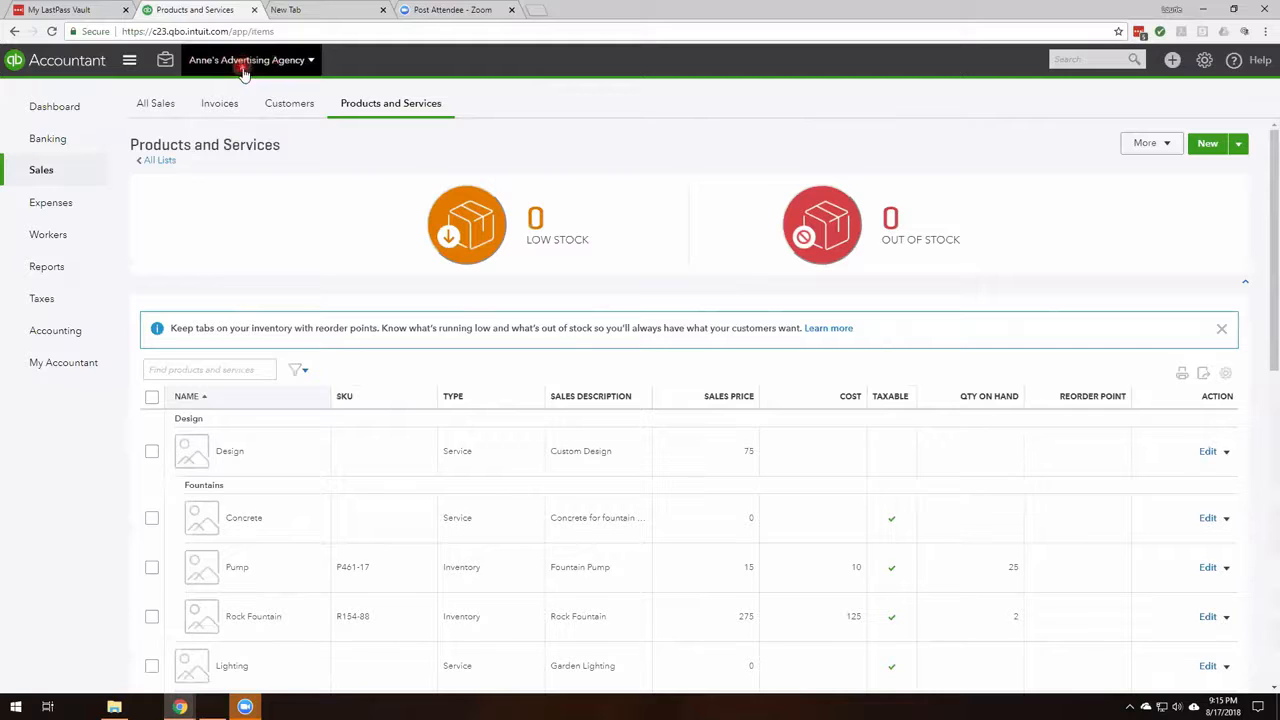
pyautogui.click(289, 104)
# Search the customer list for bill and select Bill's Windsurf Shop.
pyautogui.click(341, 309)
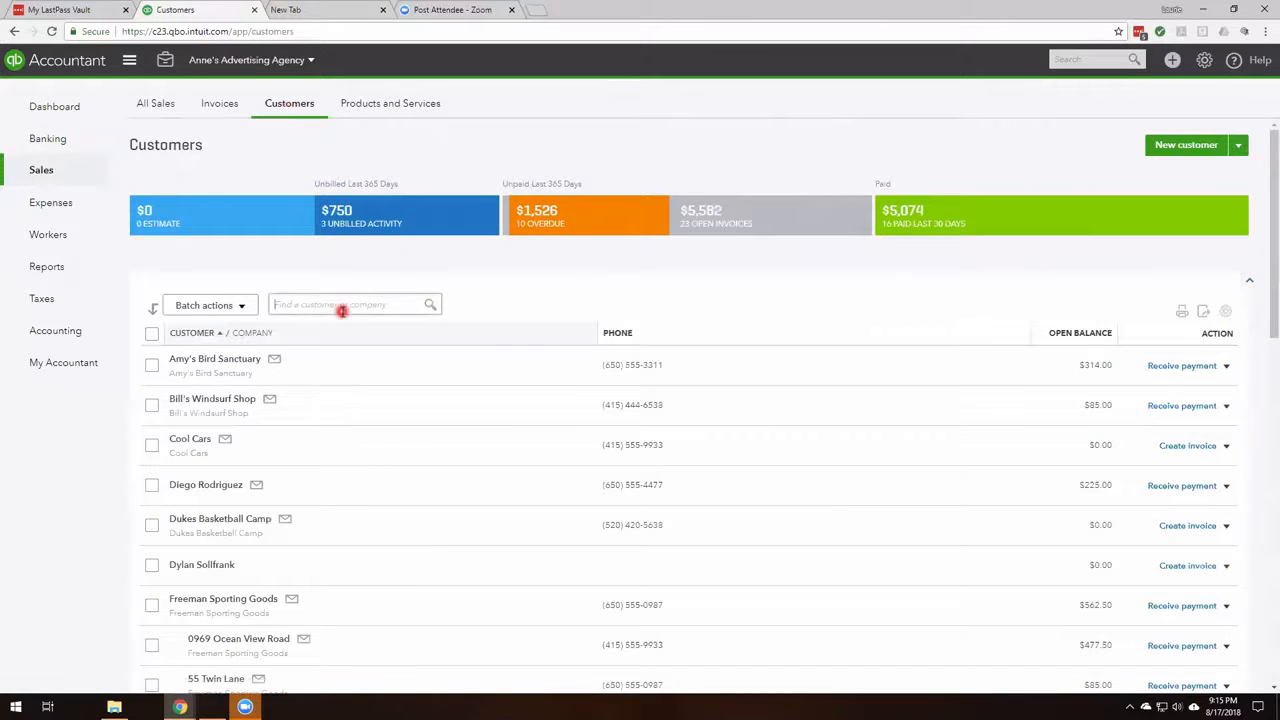
pyautogui.write('bill')
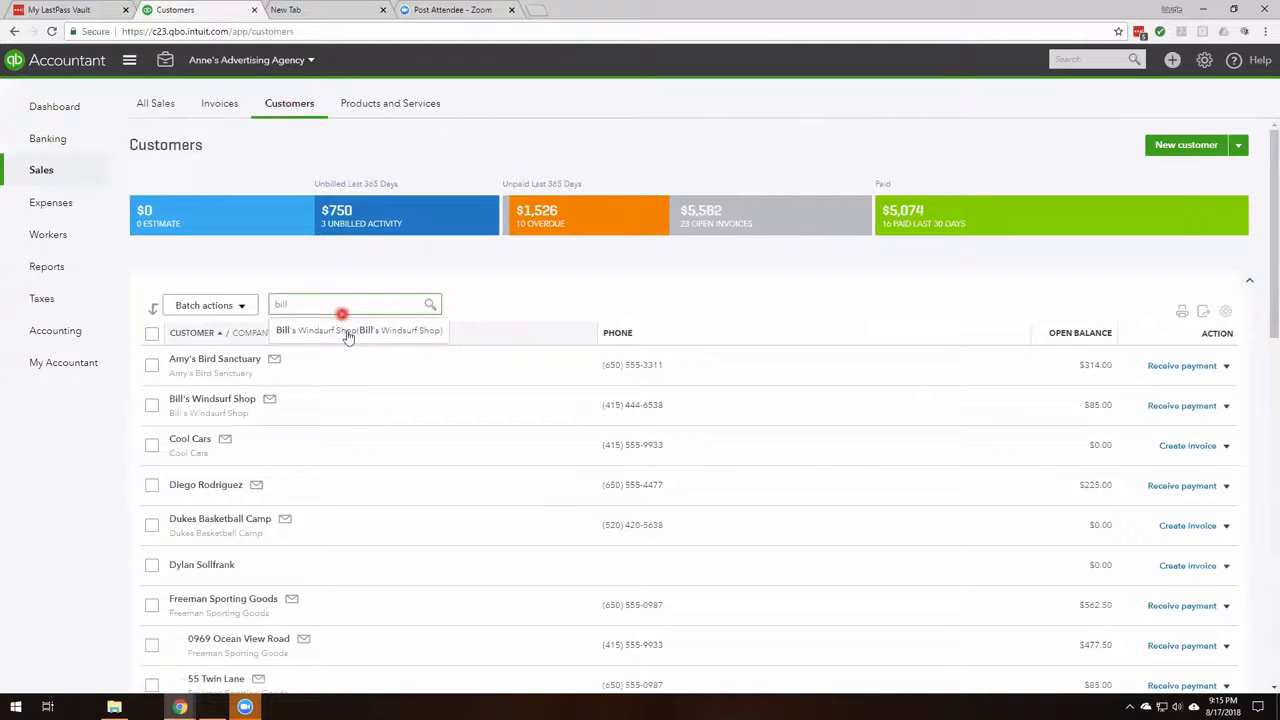
pyautogui.click(348, 333)
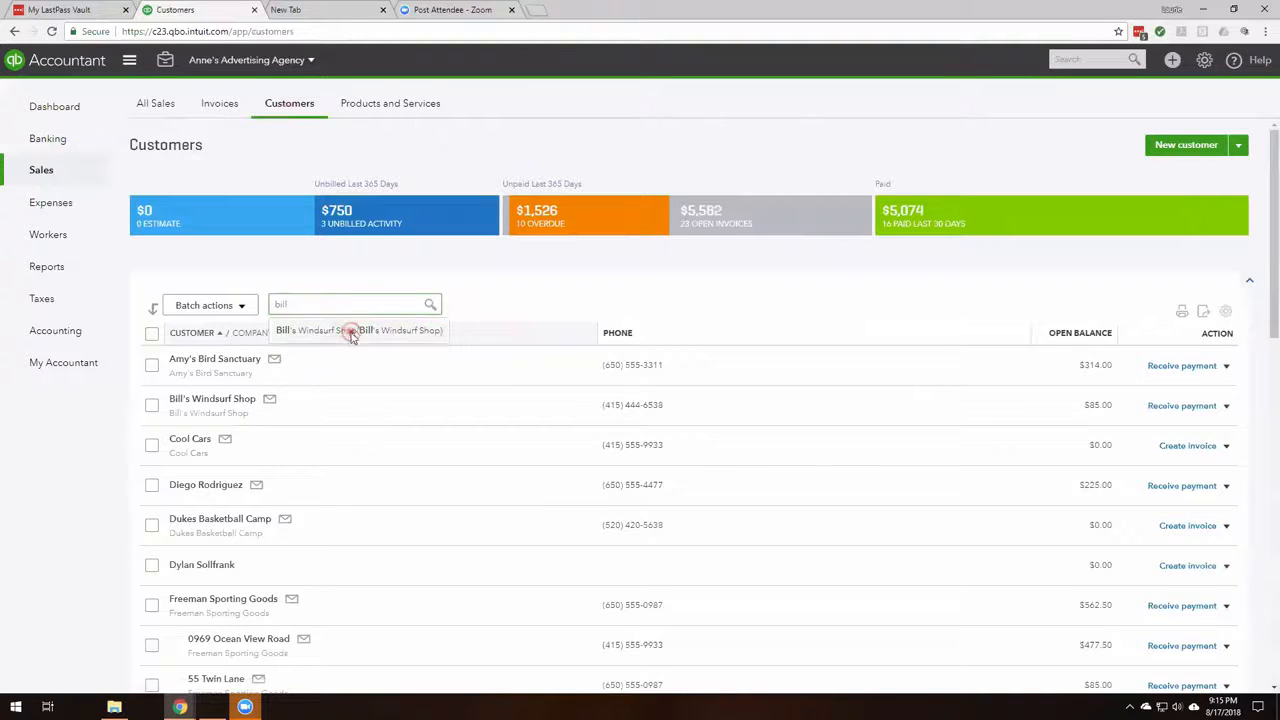